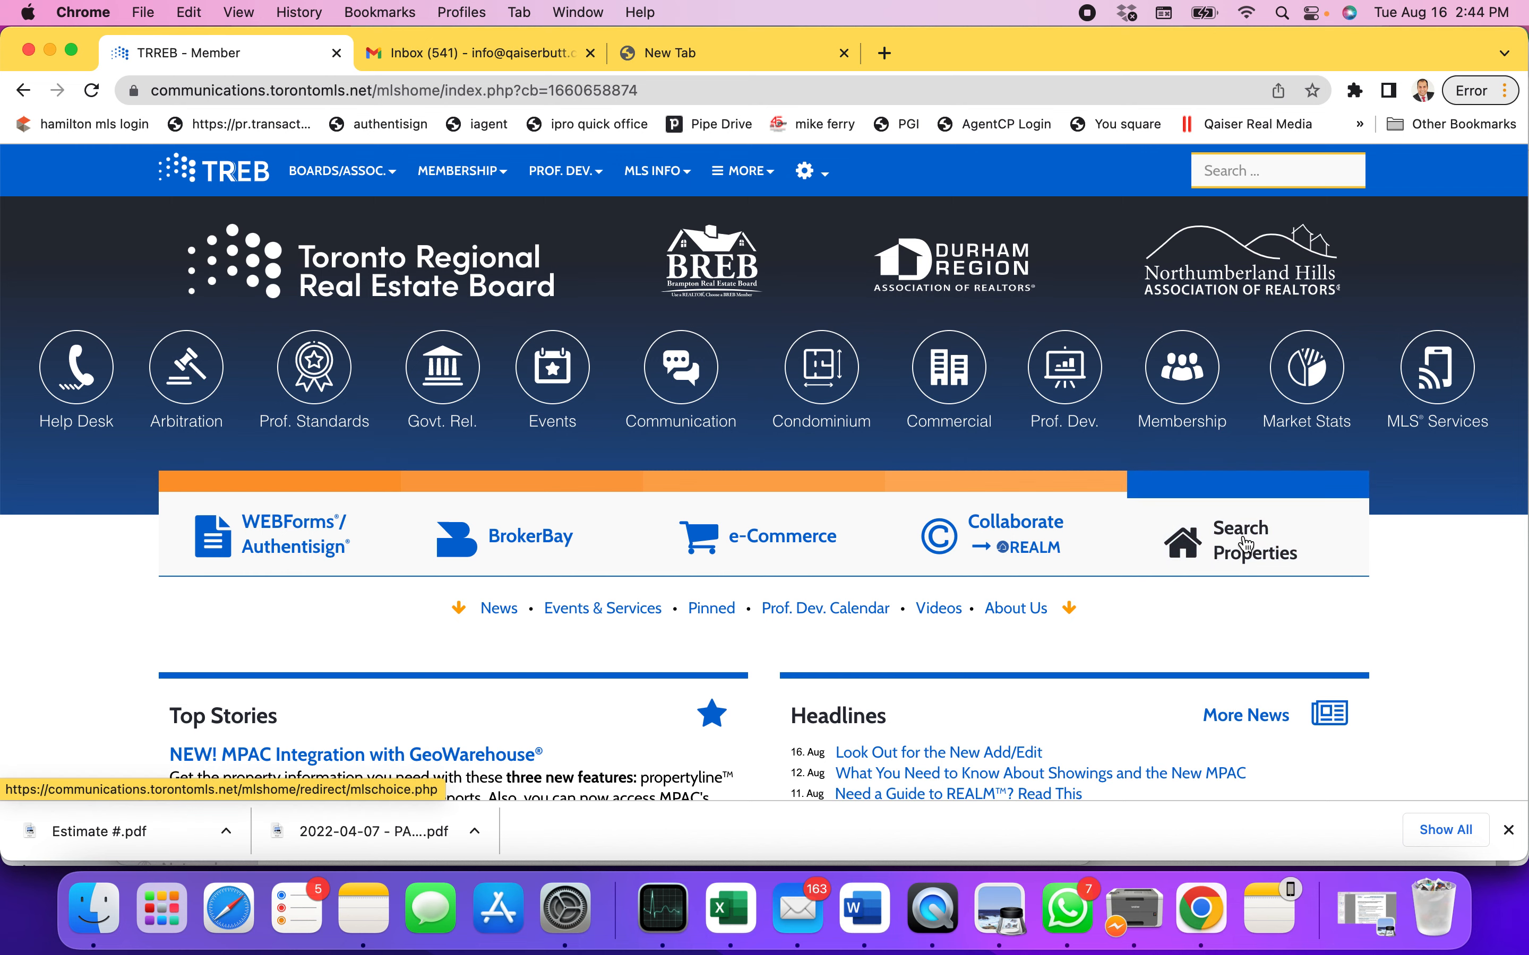
Open the MLS system through Search Properties on the board's home page and close the redundant second TRREB tab
left_click(1244, 543)
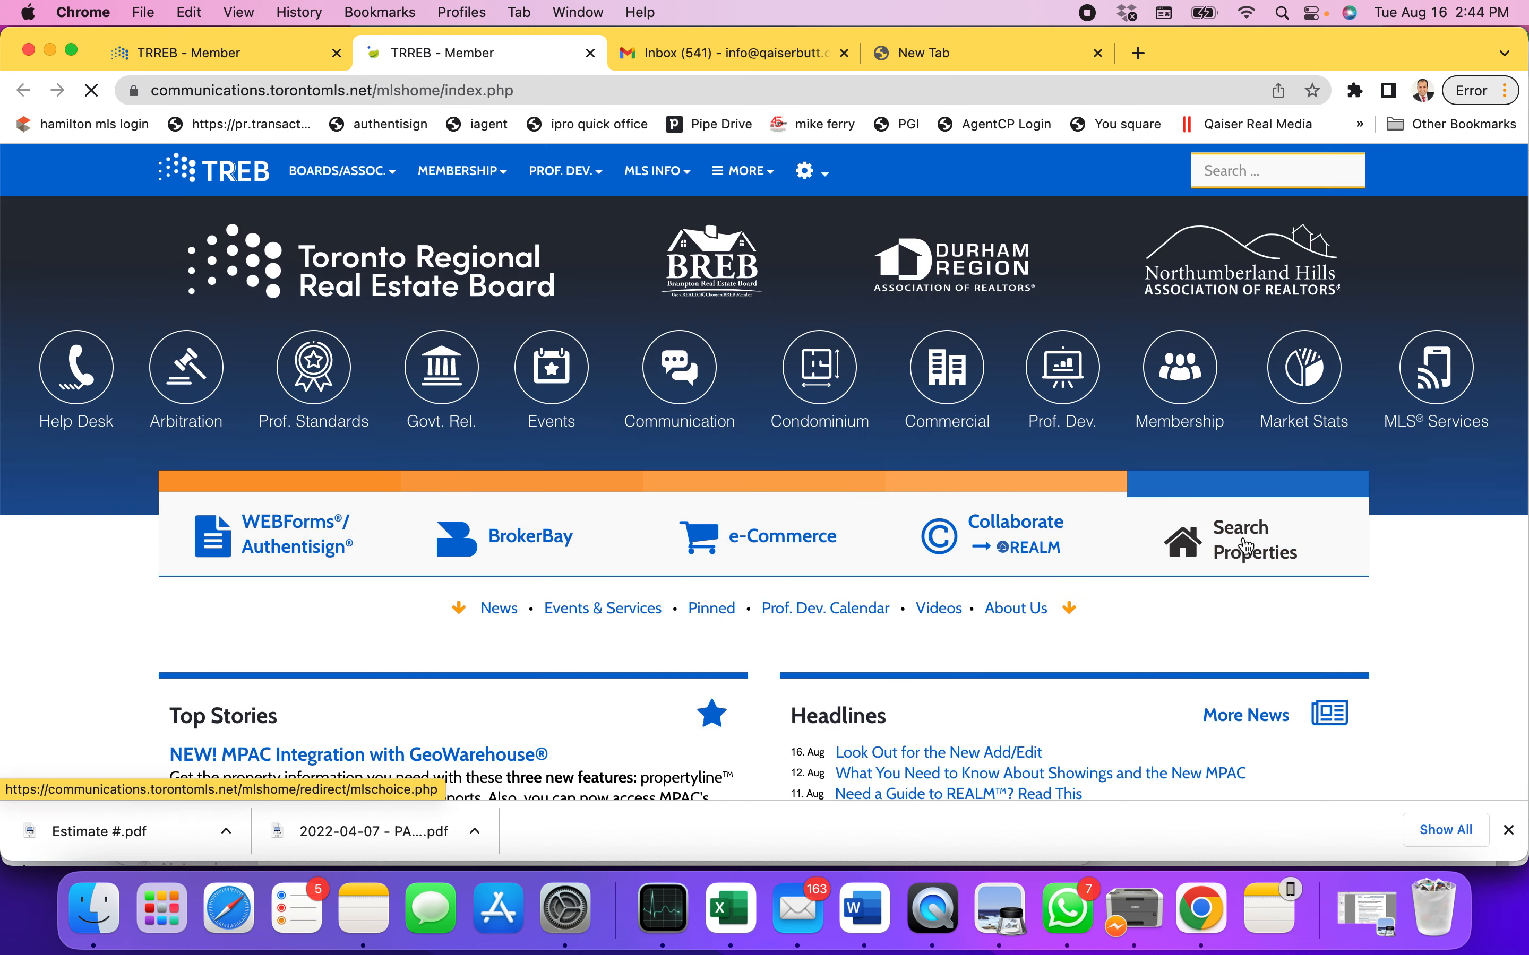
left_click(1244, 543)
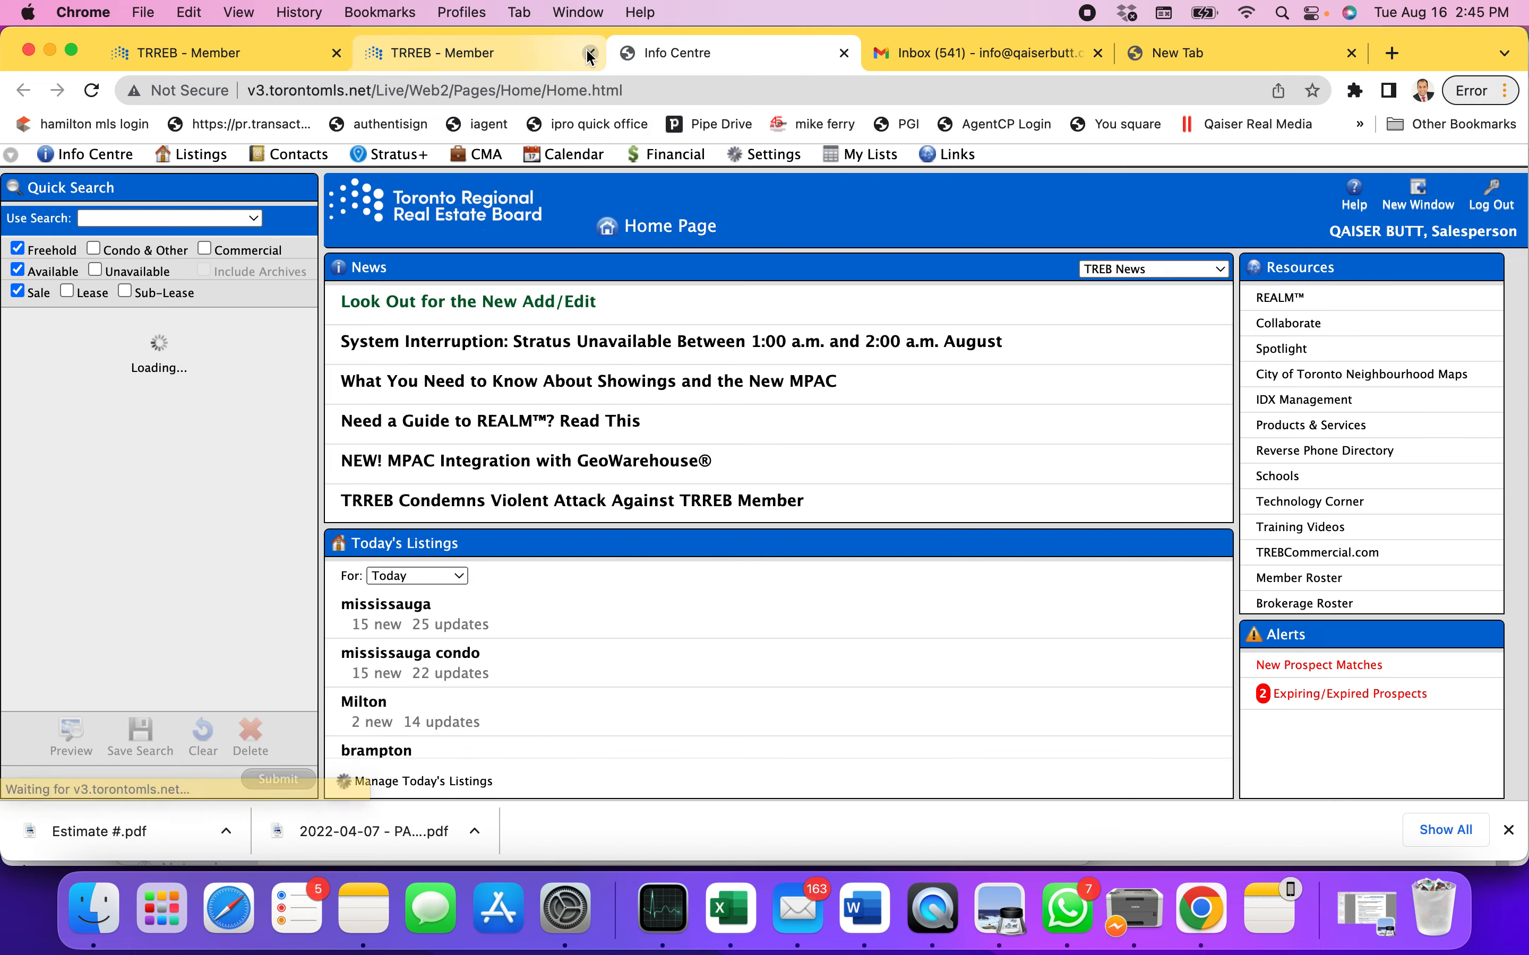
left_click(588, 53)
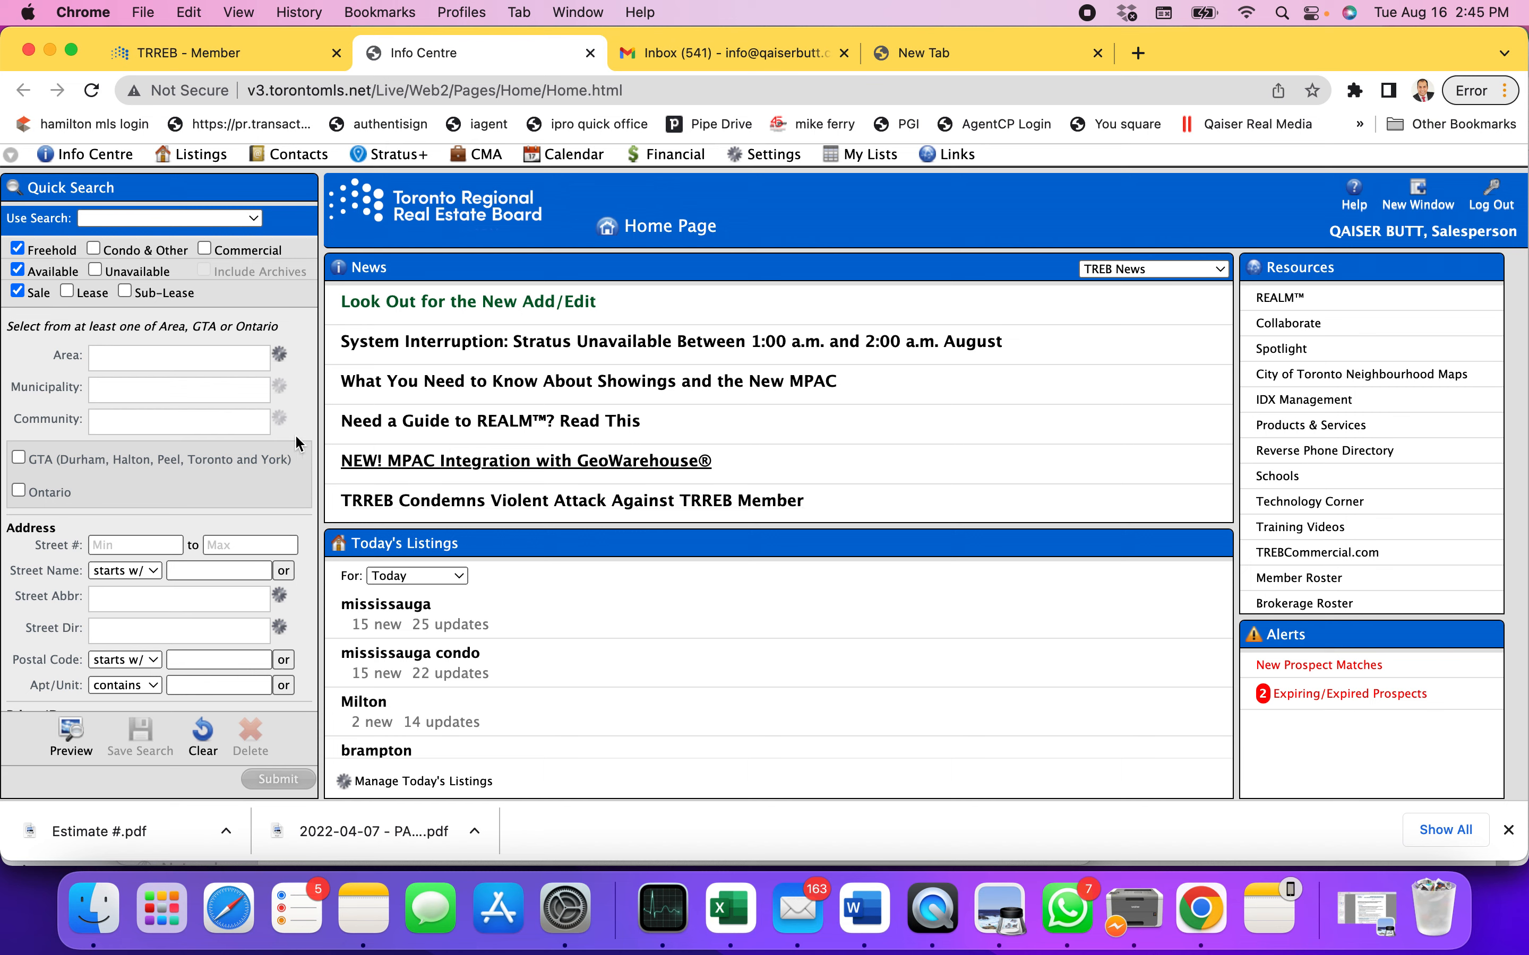
Start a new listing search for Residential Condo & Other properties that are available and for sale
mouse_move(200, 154)
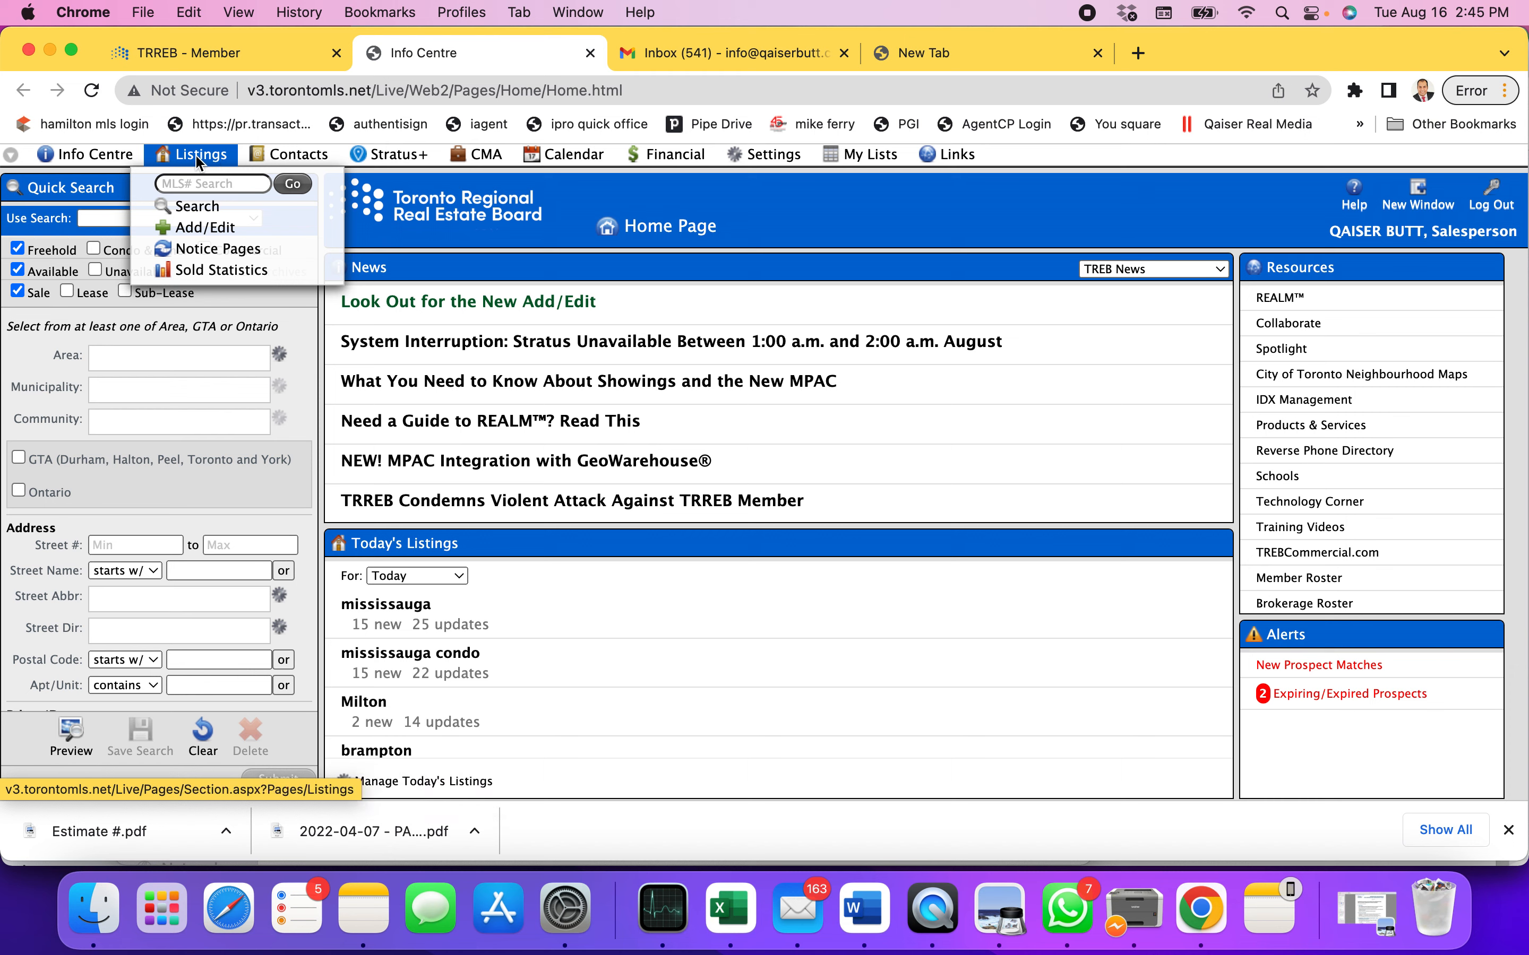
left_click(198, 208)
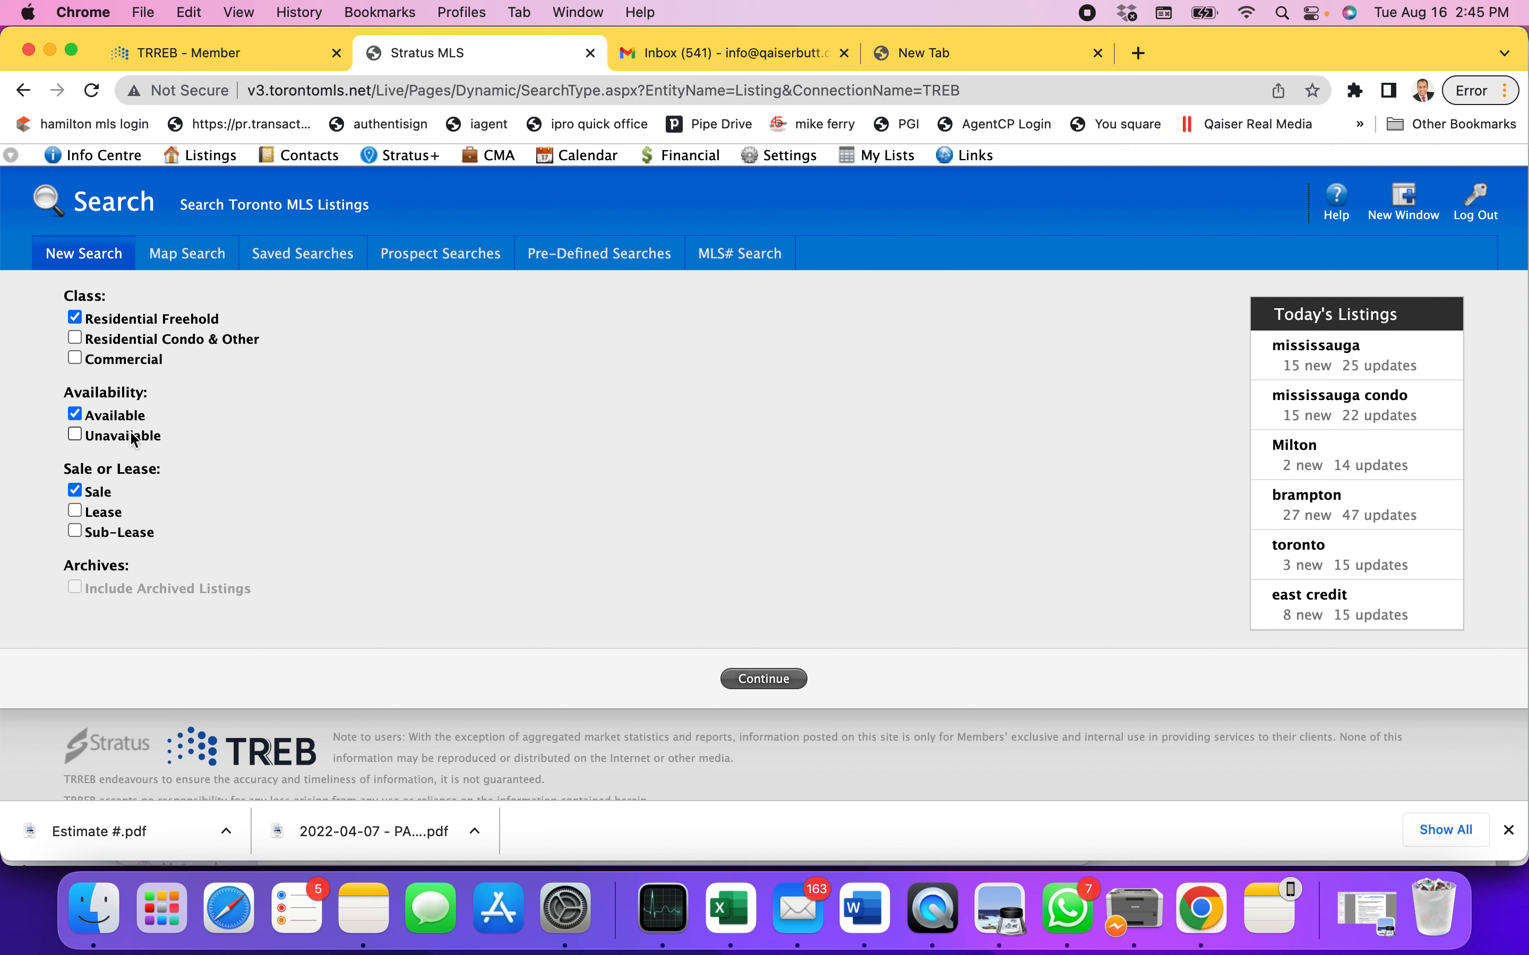
left_click(76, 338)
left_click(74, 318)
left_click(75, 492)
left_click(76, 507)
left_click(756, 680)
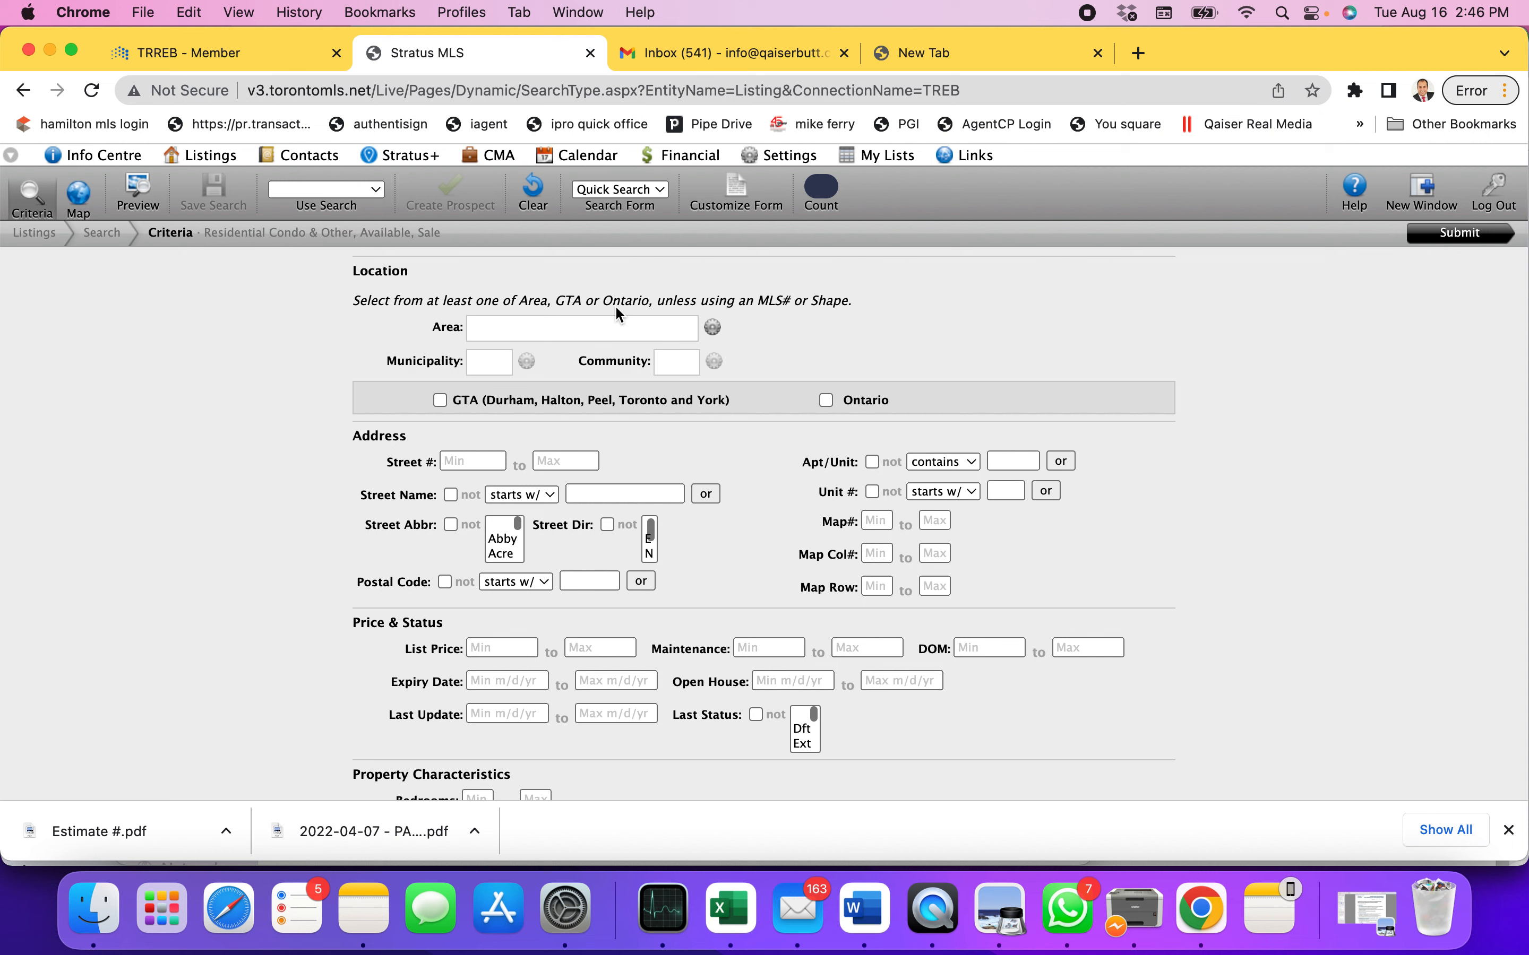
Set the search area to Peel and the municipality to Brampton
left_click(564, 330)
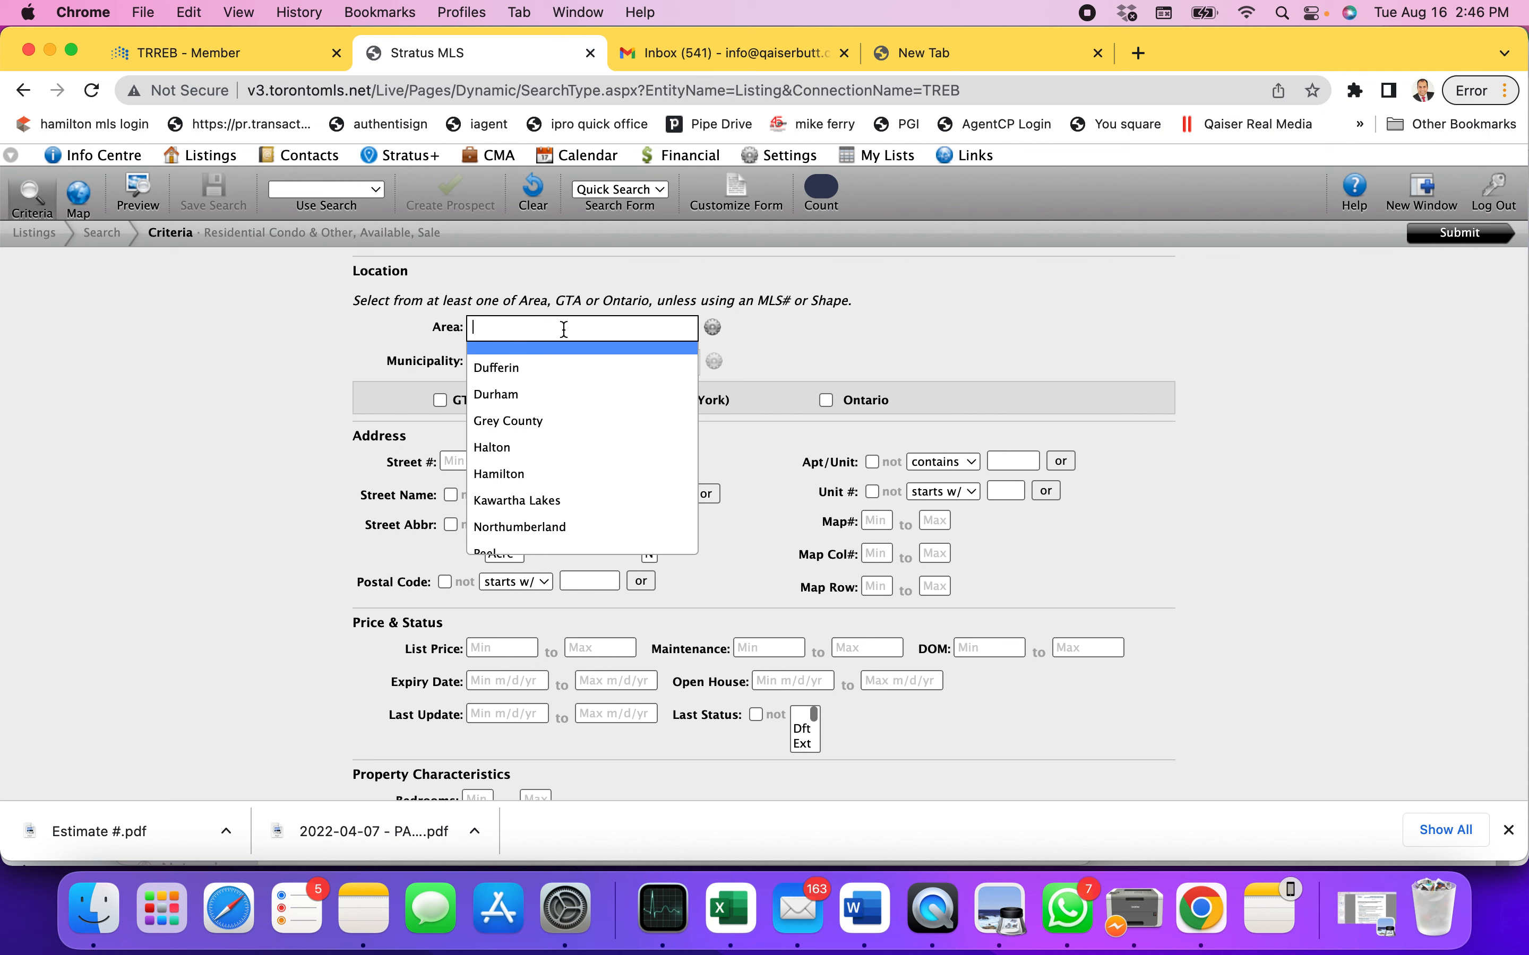
type("pee")
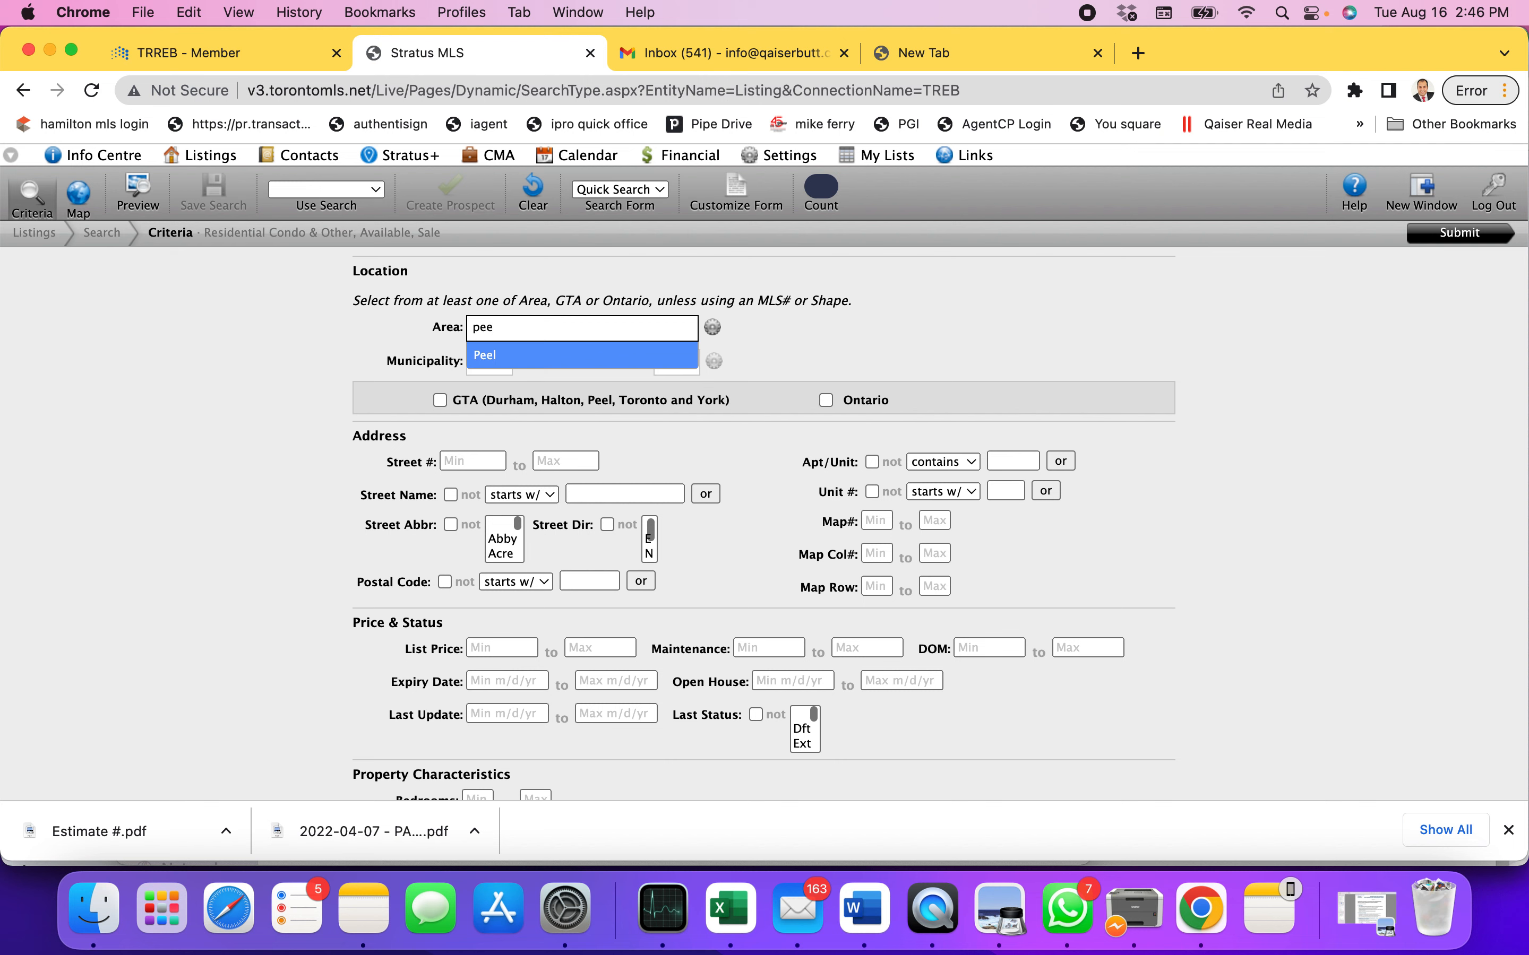
left_click(525, 362)
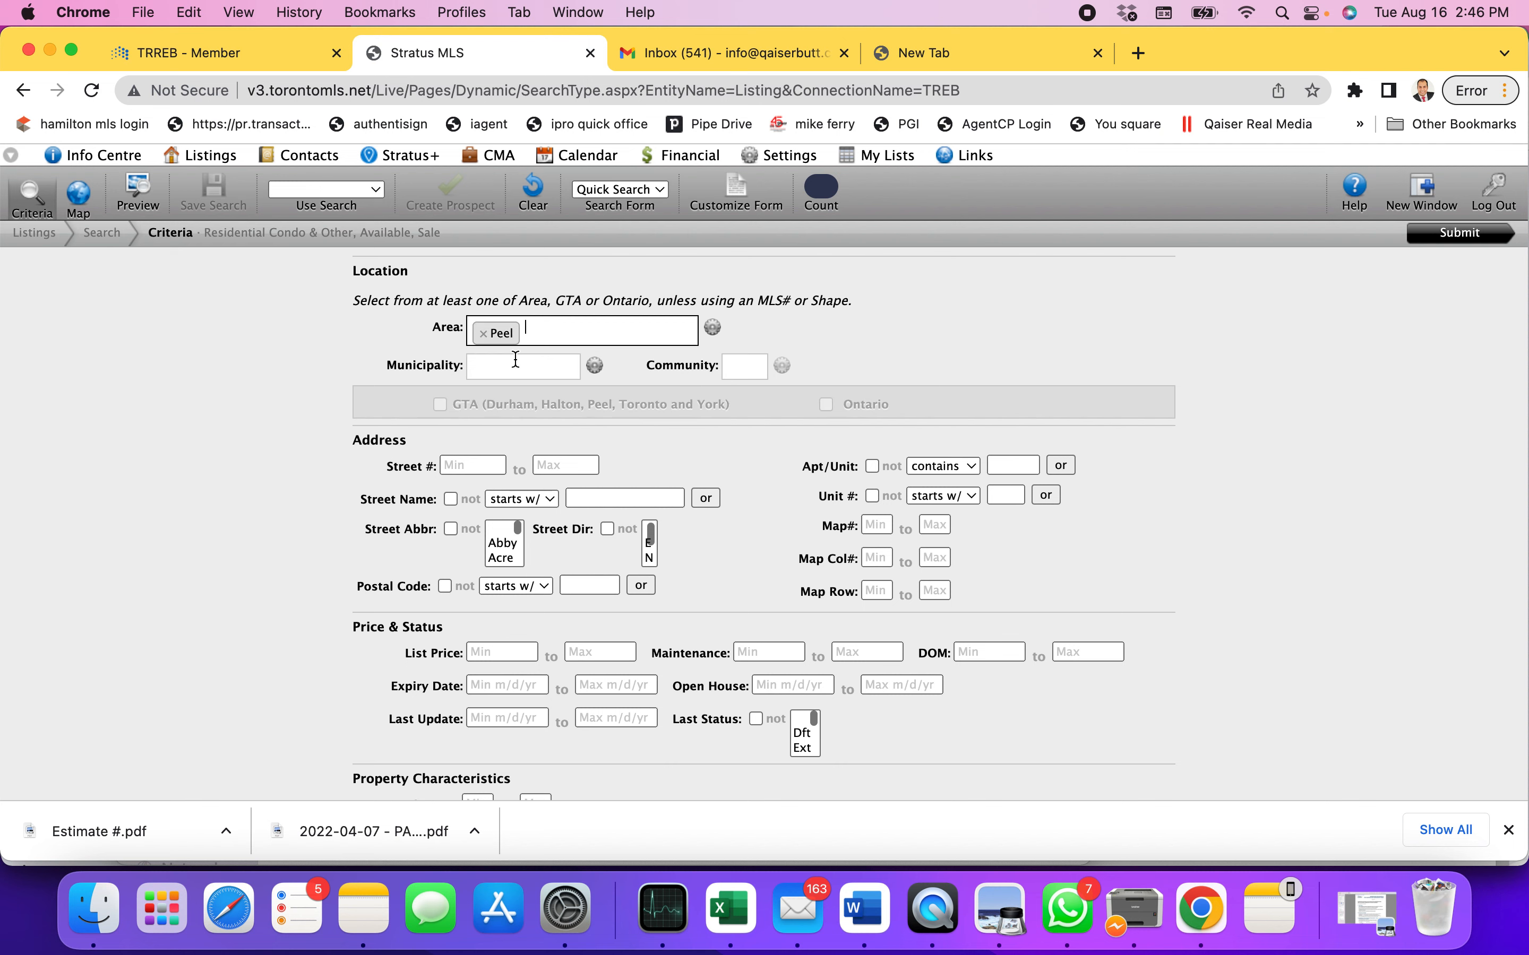
left_click(506, 367)
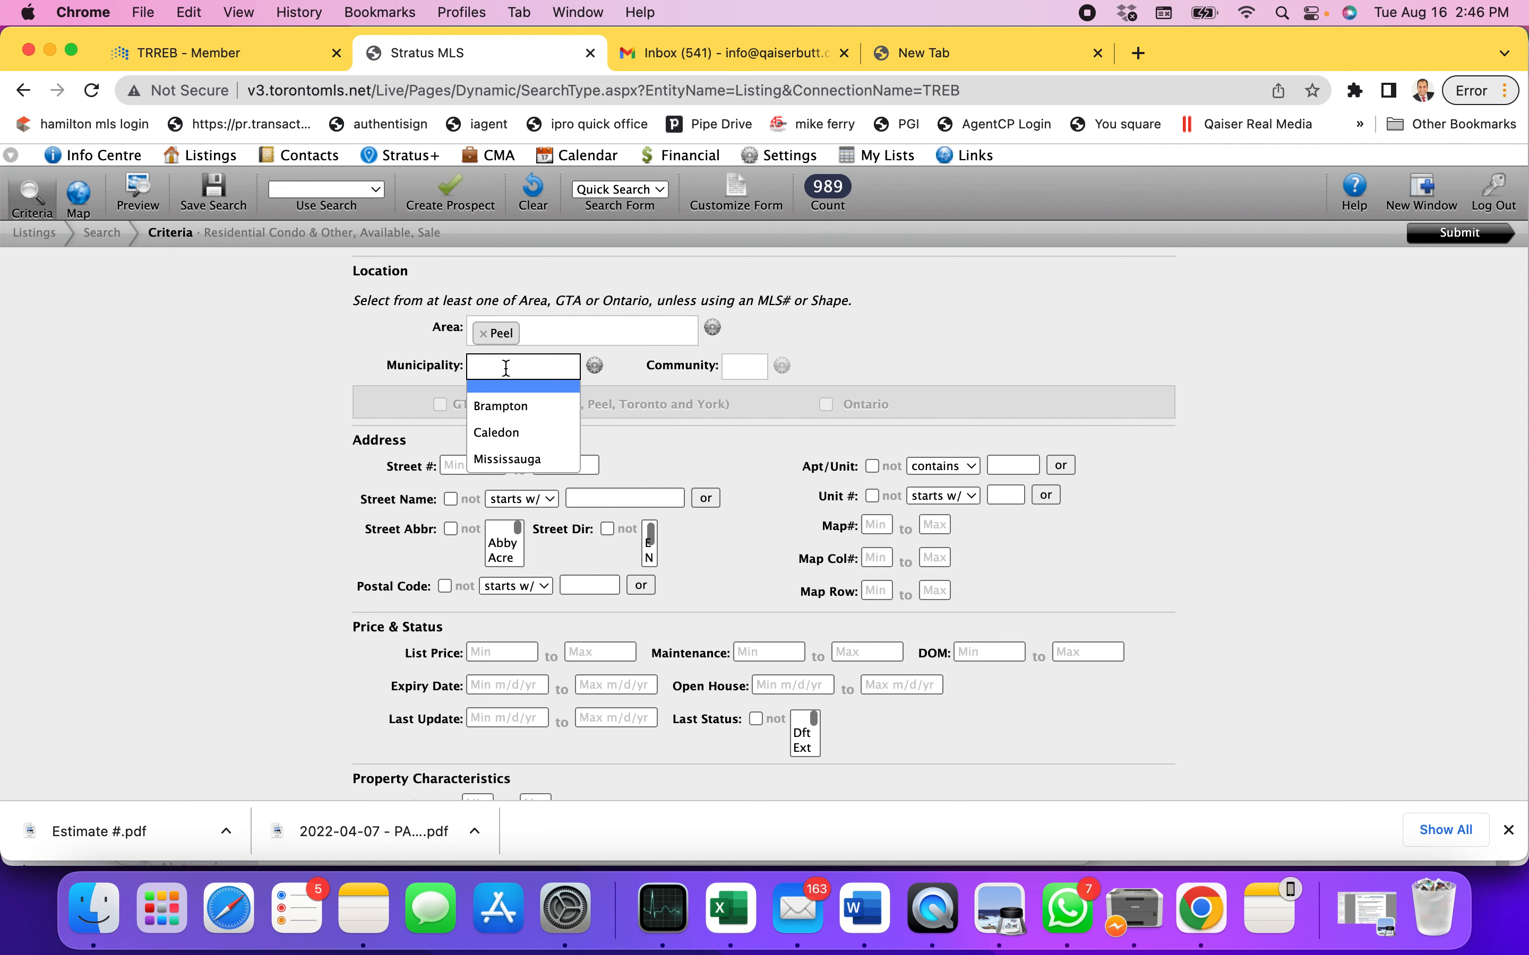
left_click(507, 408)
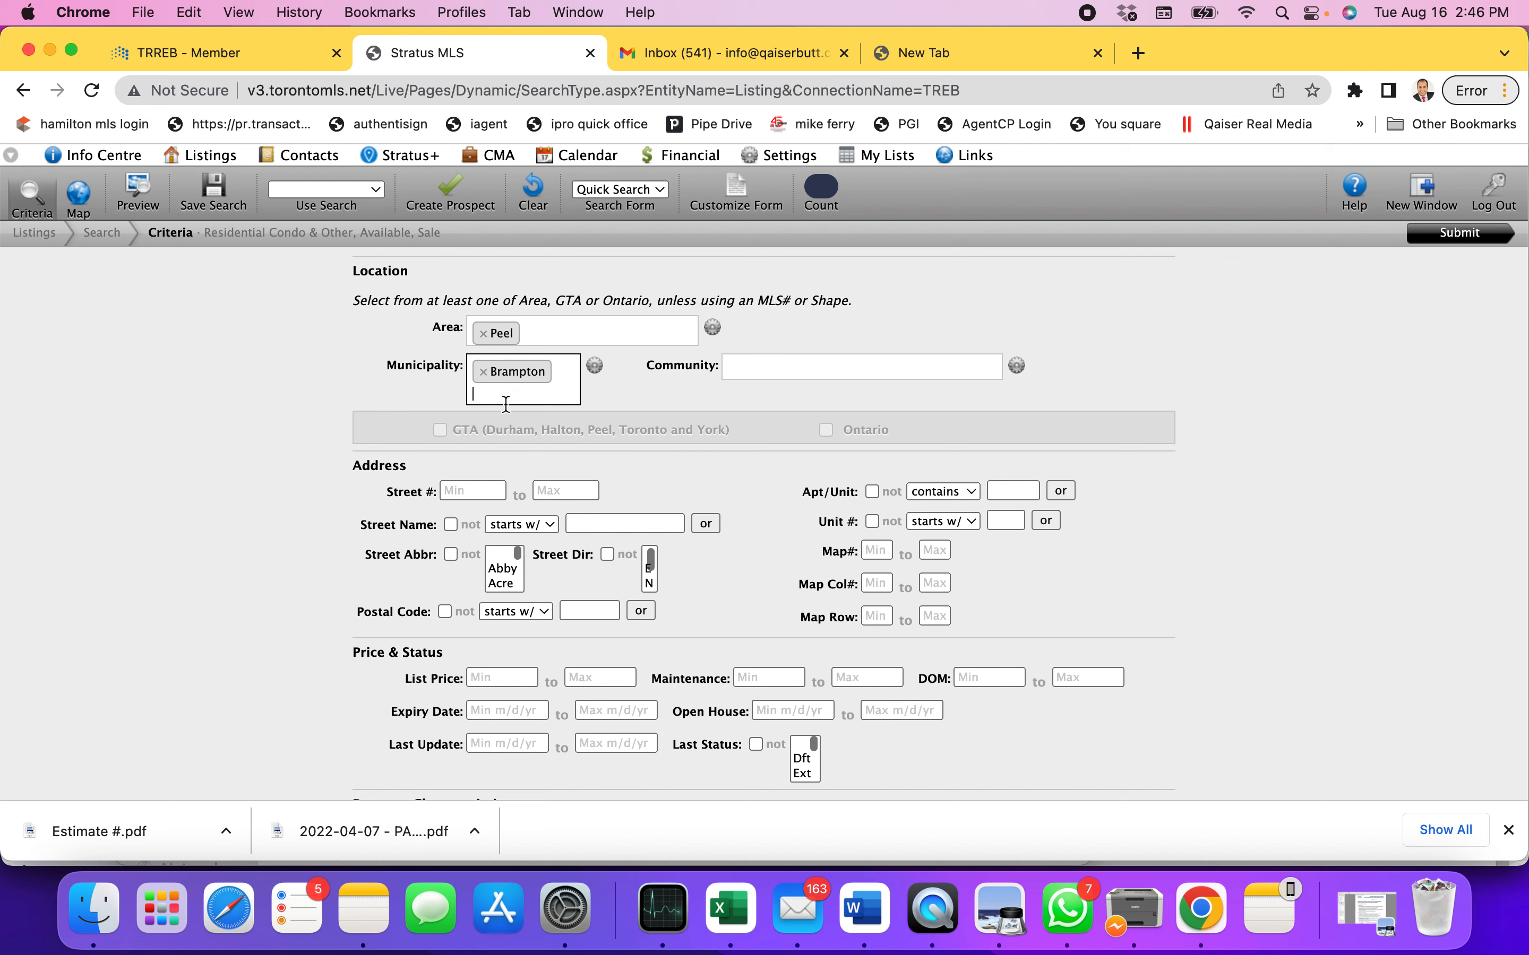
Try Bram East and Bram West as community filters and remove both again
left_click(778, 370)
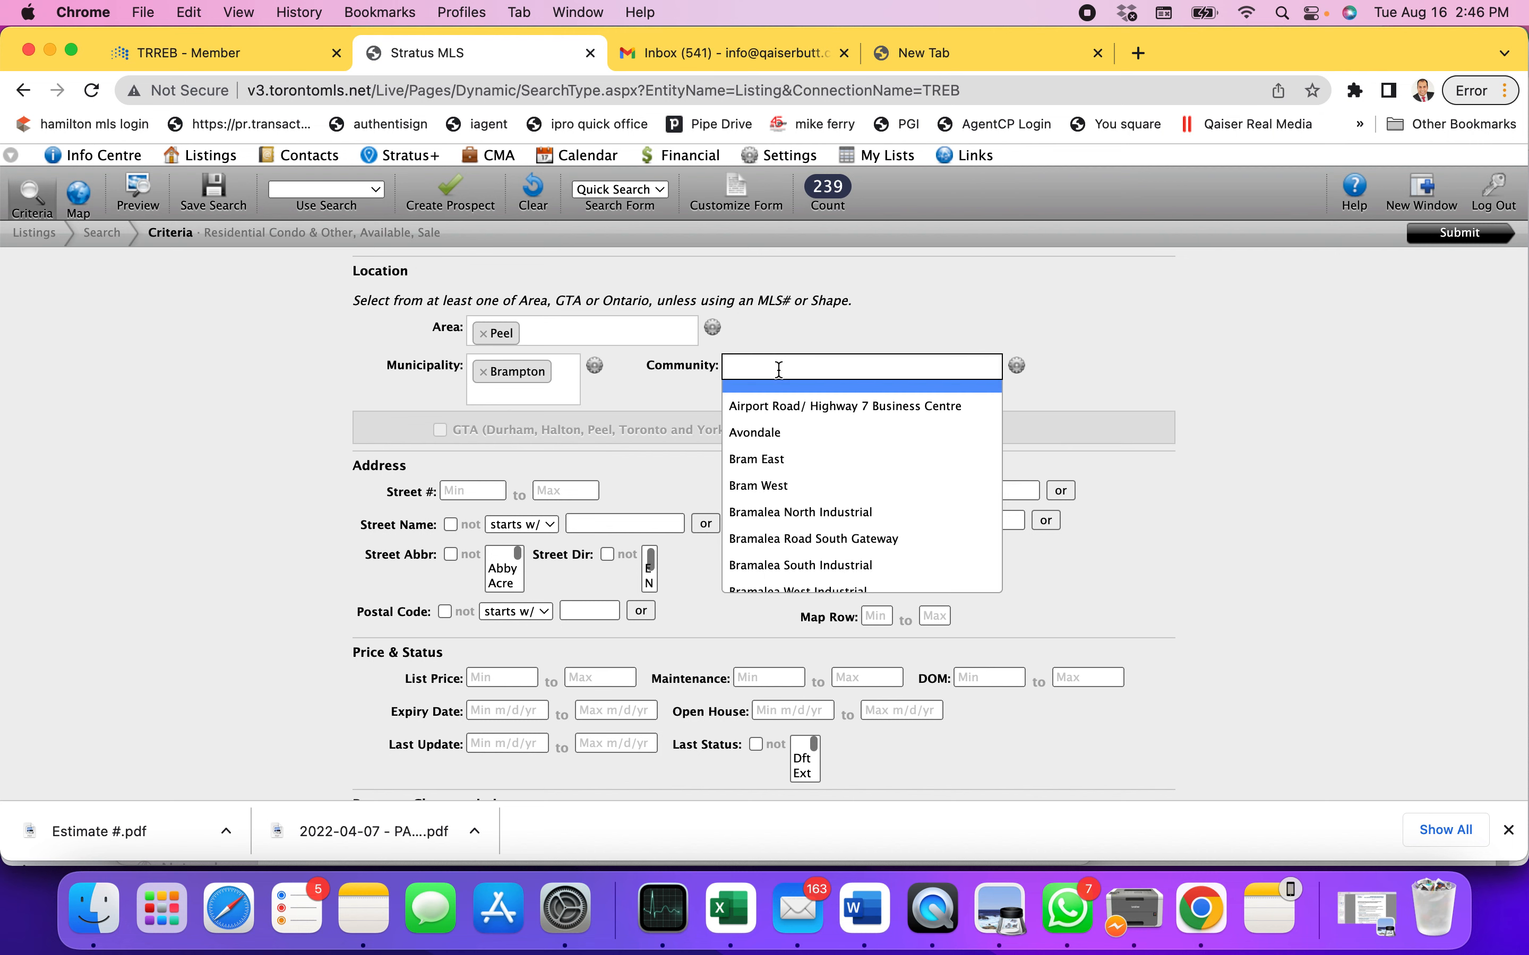
left_click(793, 459)
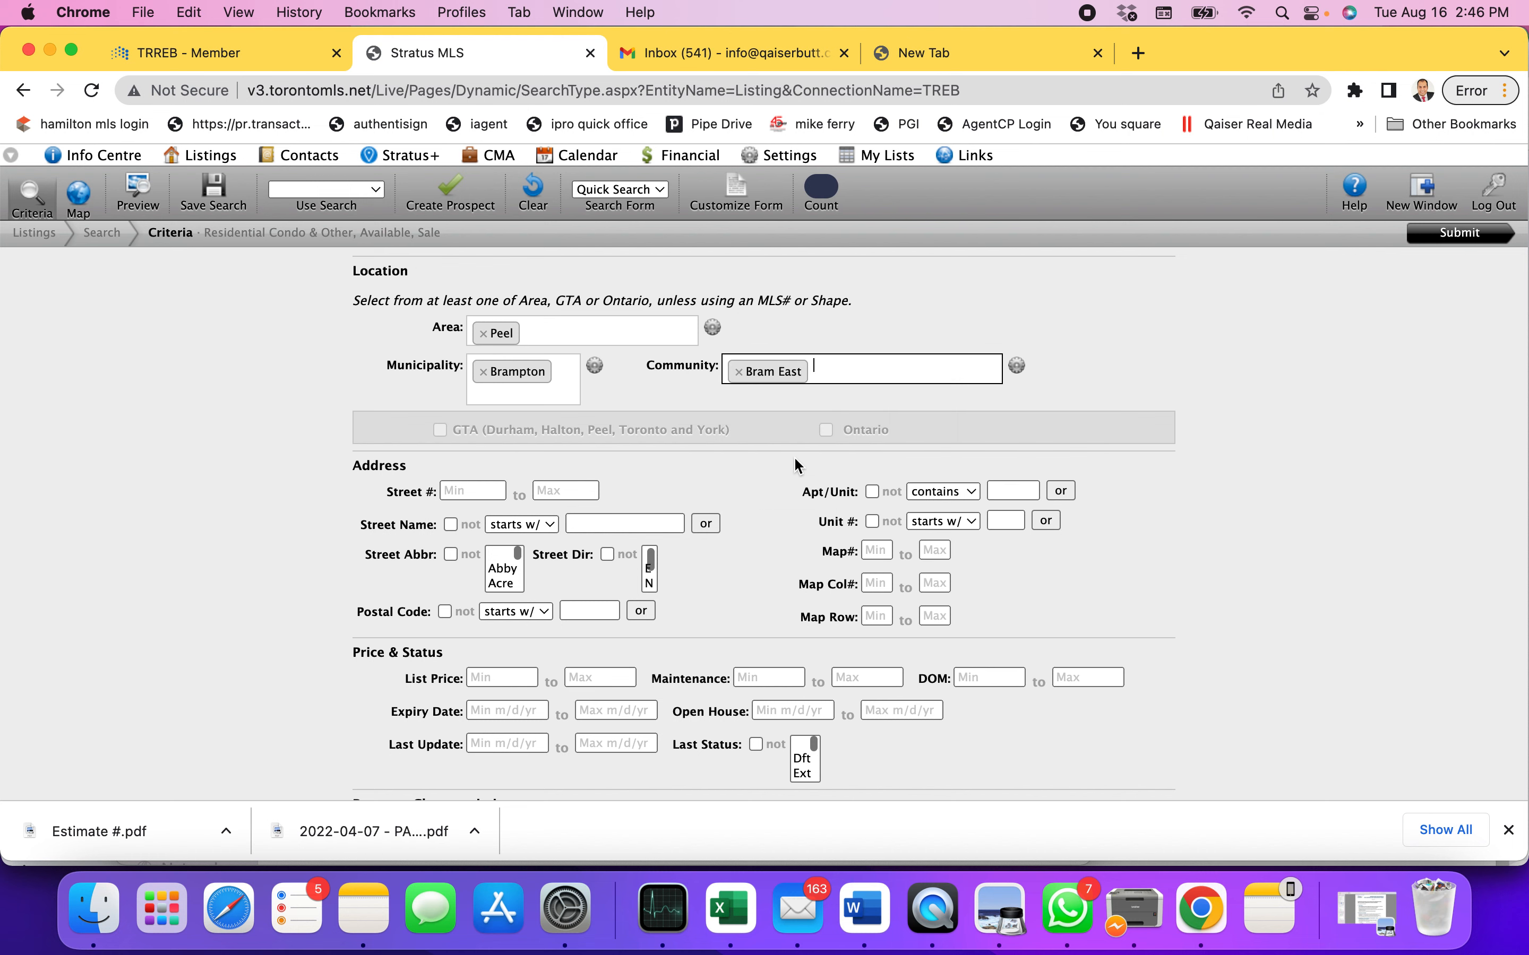
left_click(830, 372)
left_click(795, 493)
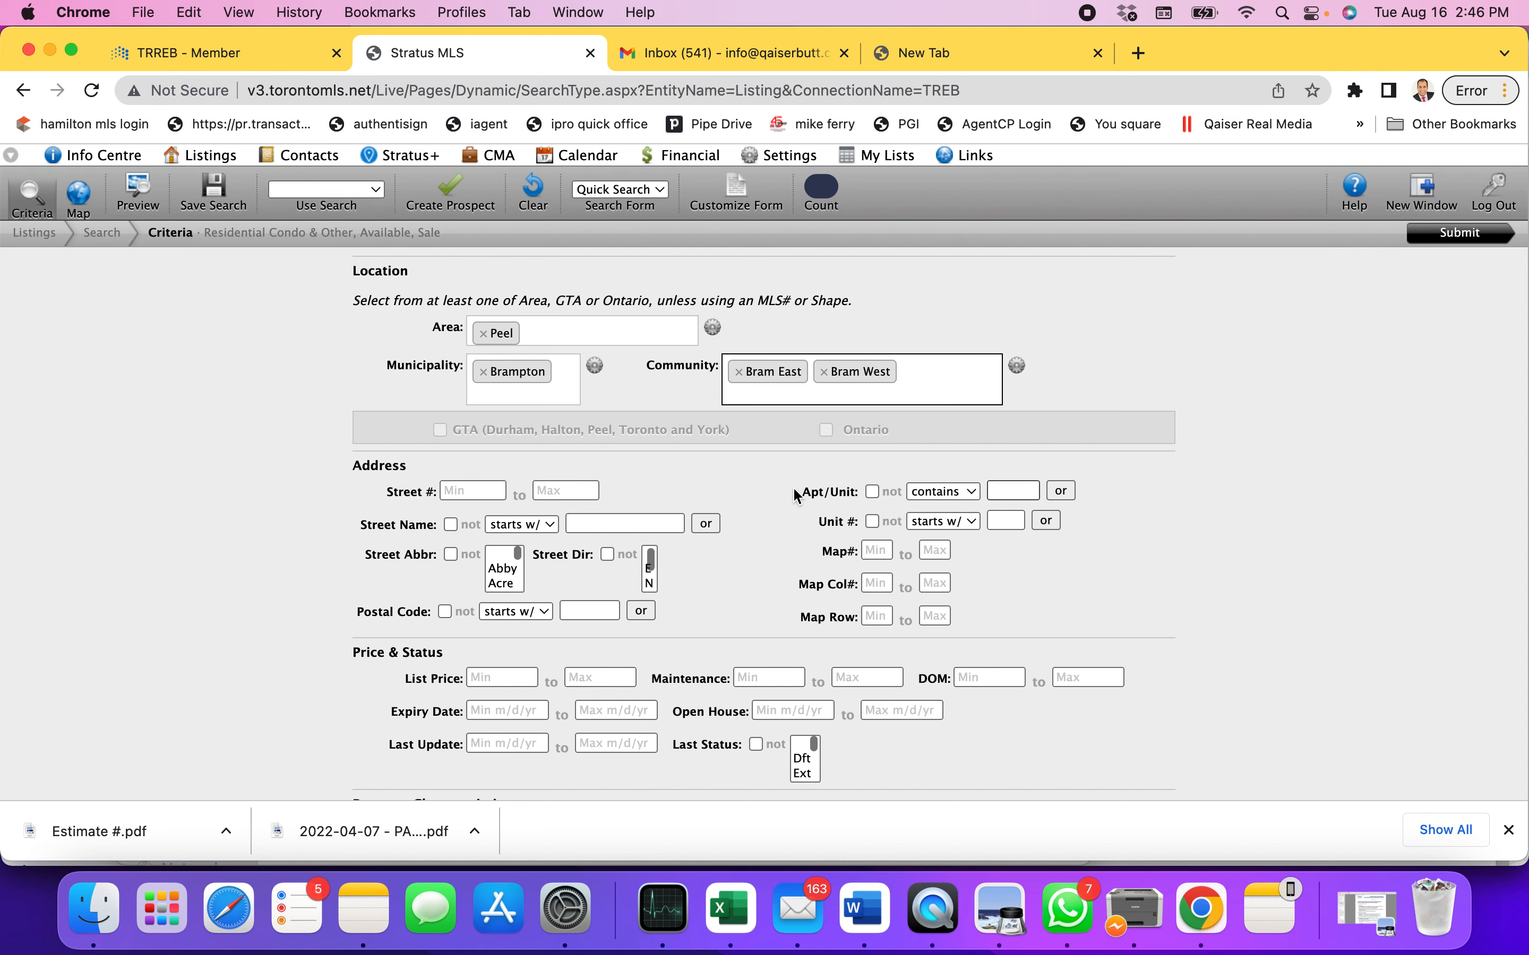
left_click(824, 372)
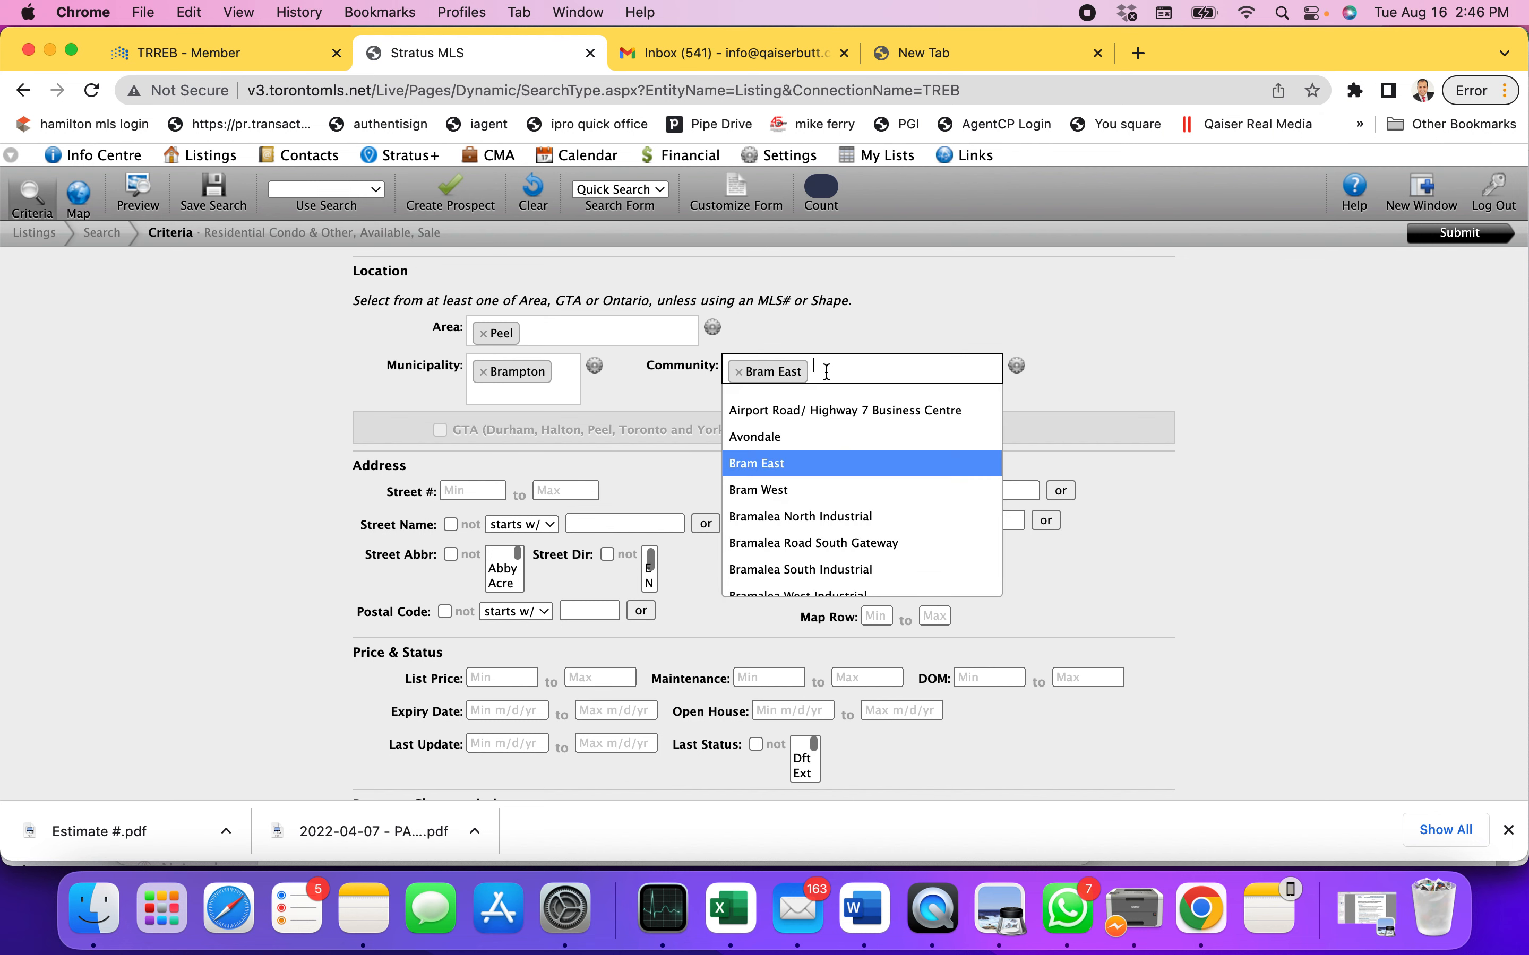
left_click(738, 372)
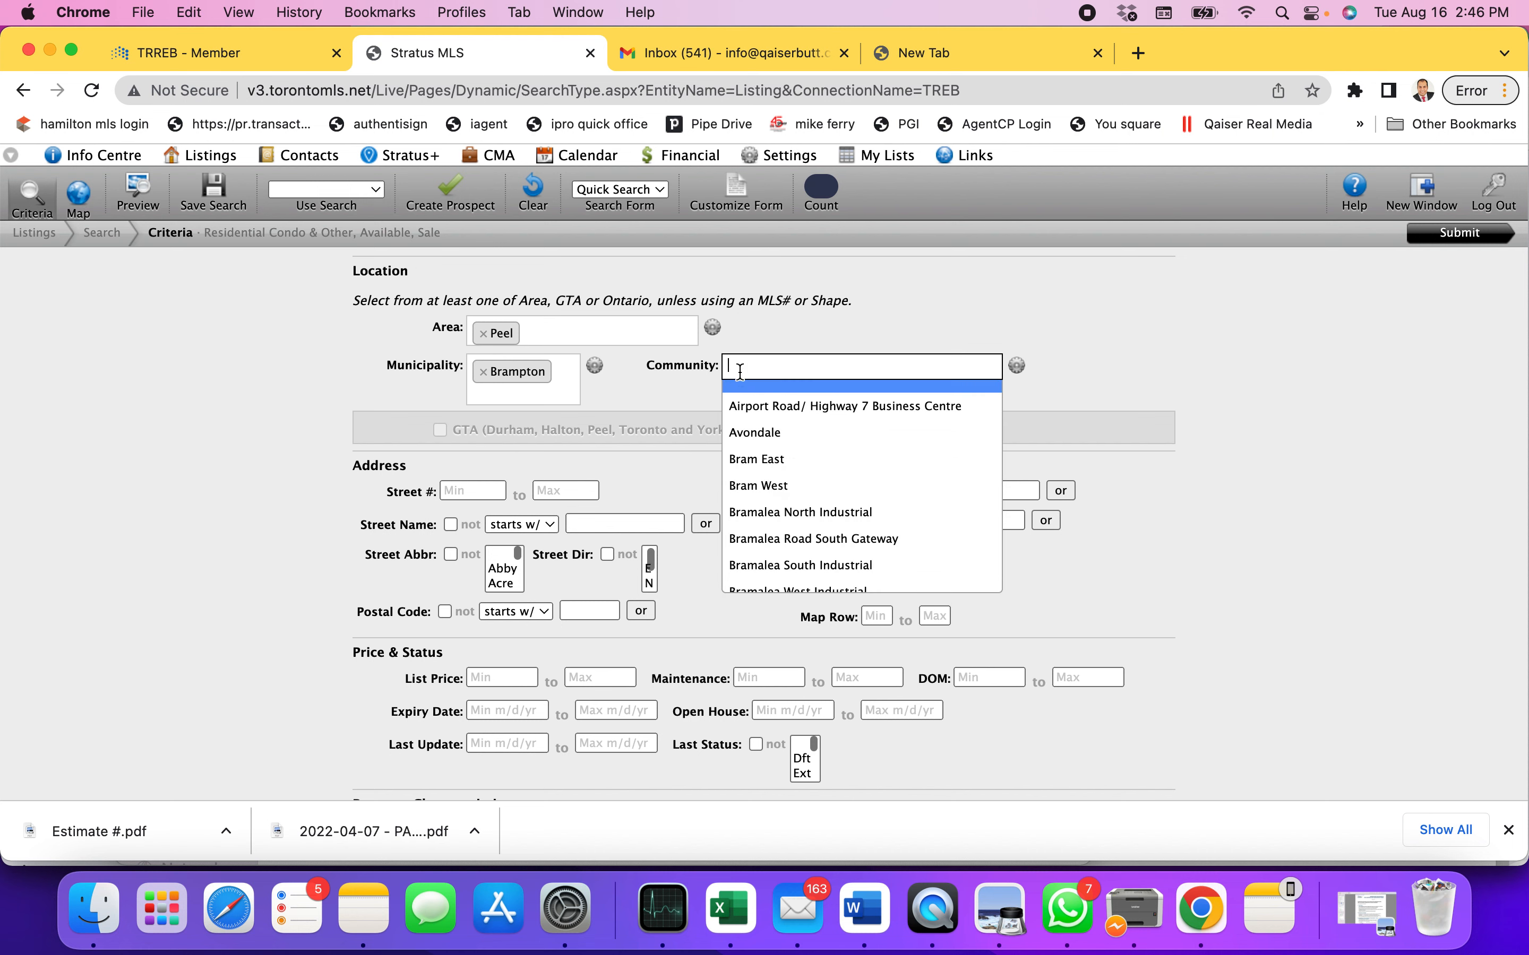
left_click(1124, 356)
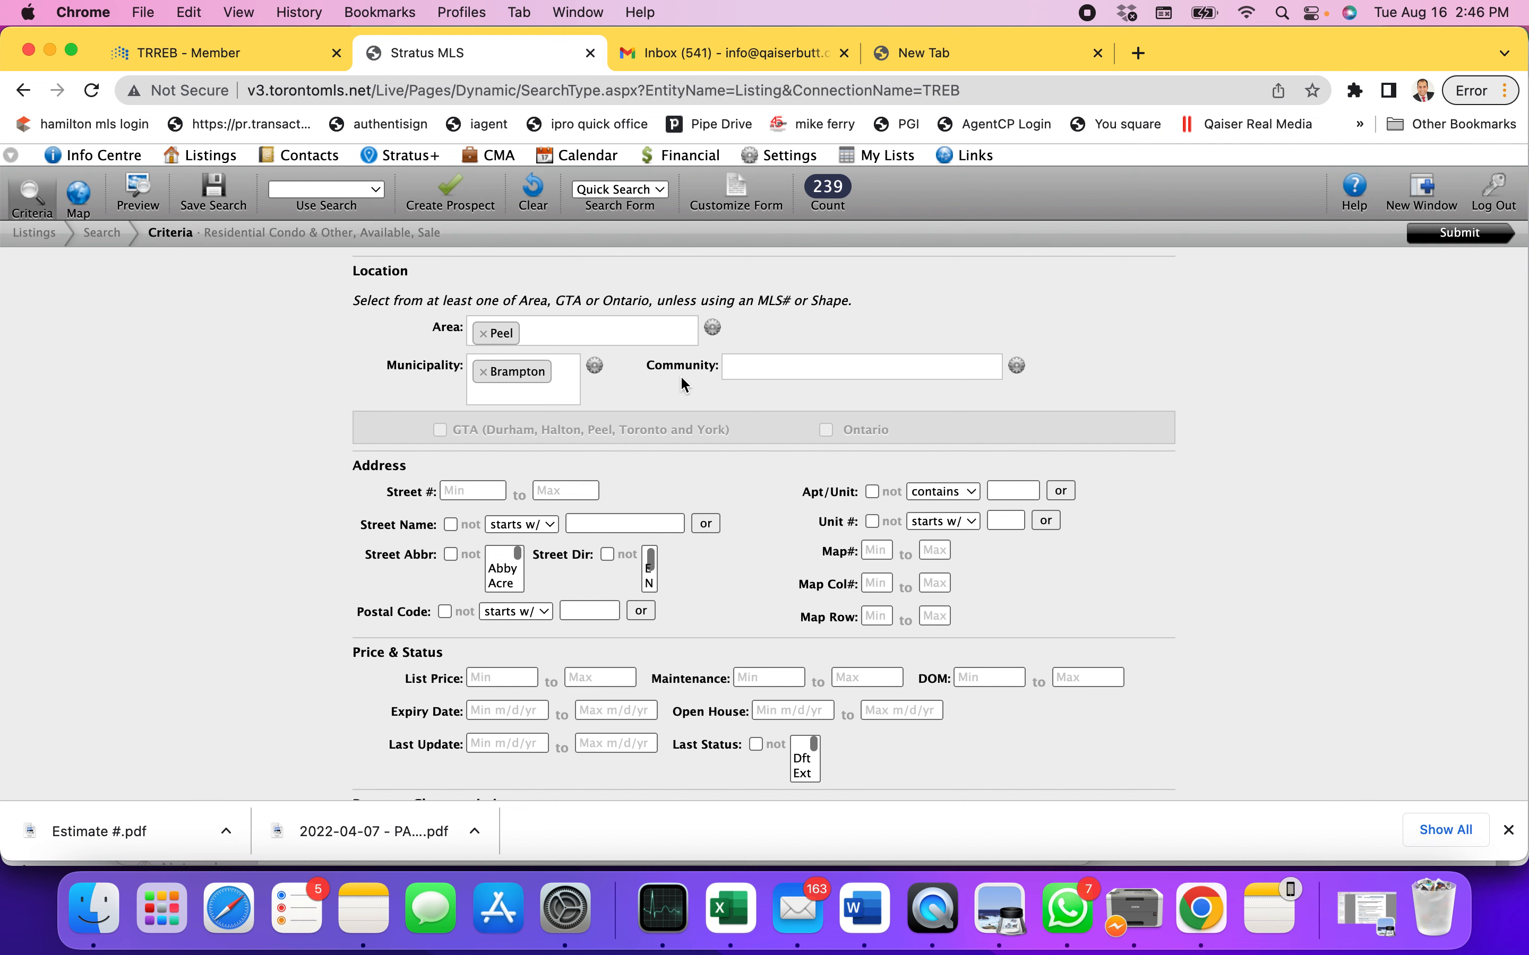
Limit the street number to the range 55 to 55 in the address criteria
scroll(245, 533, "down", 2)
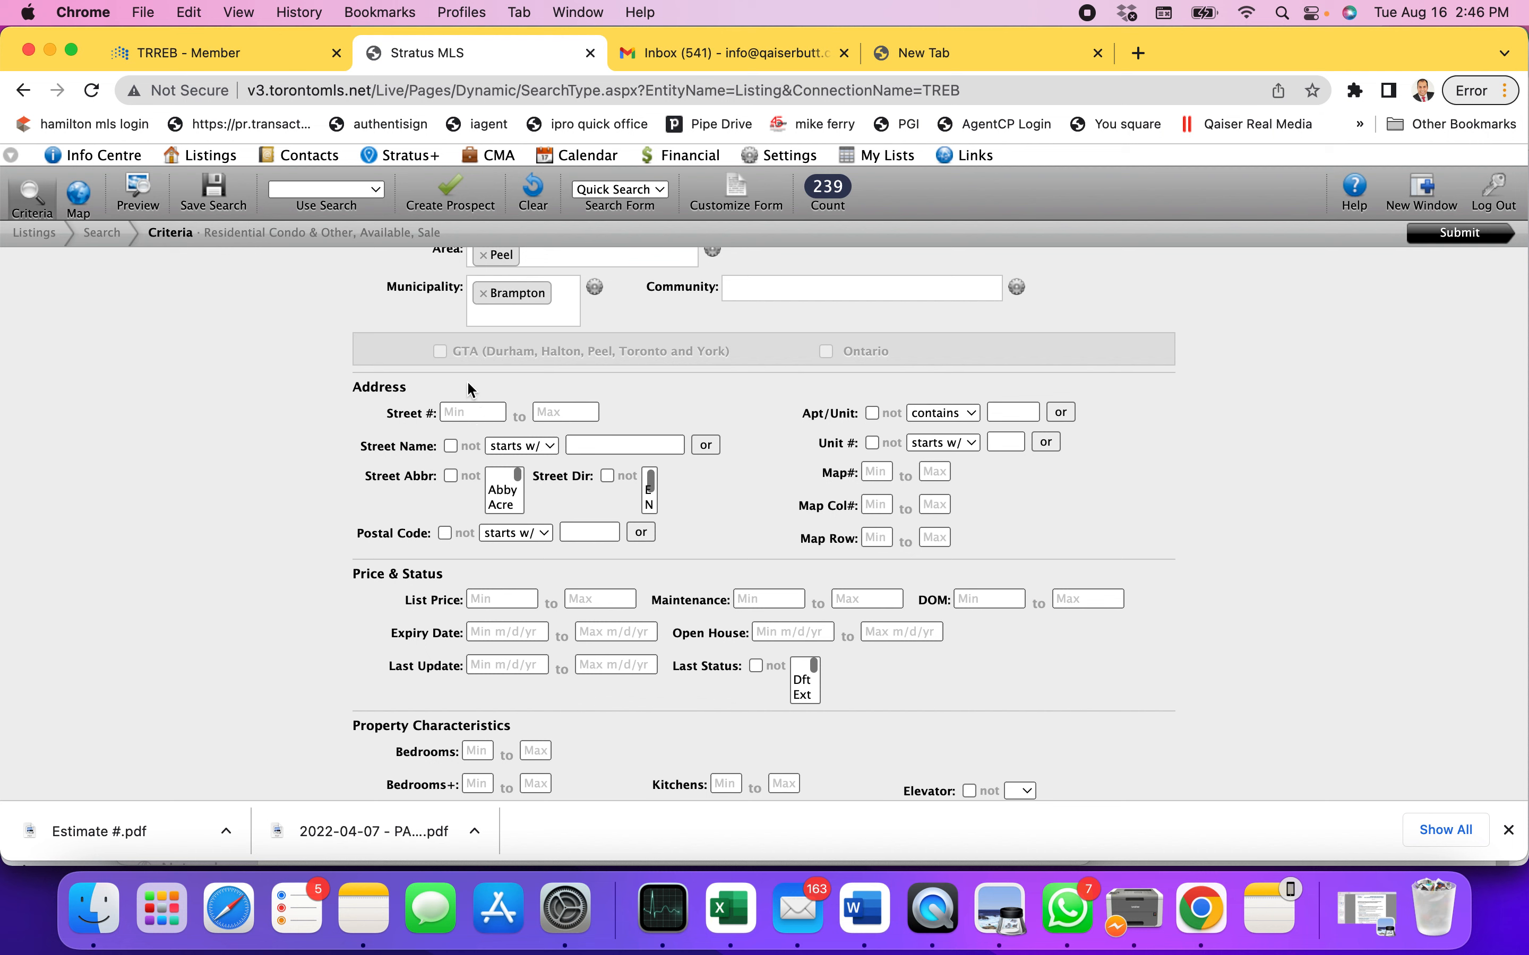
left_click(460, 412)
left_click(556, 409)
left_click(469, 411)
type("55")
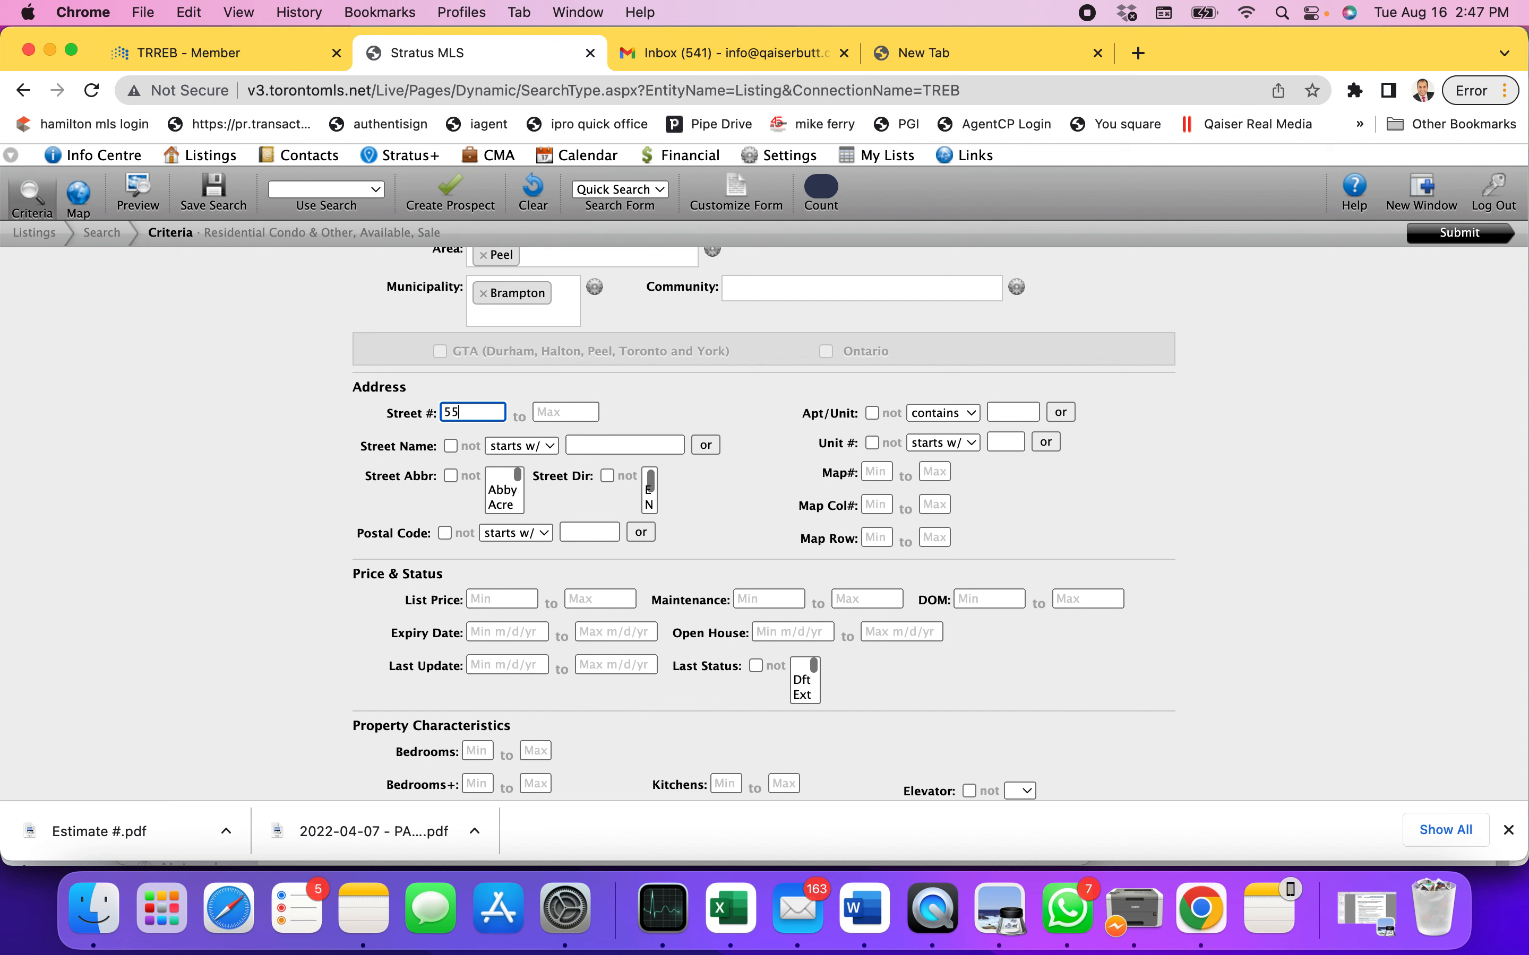
left_click(550, 412)
type("55")
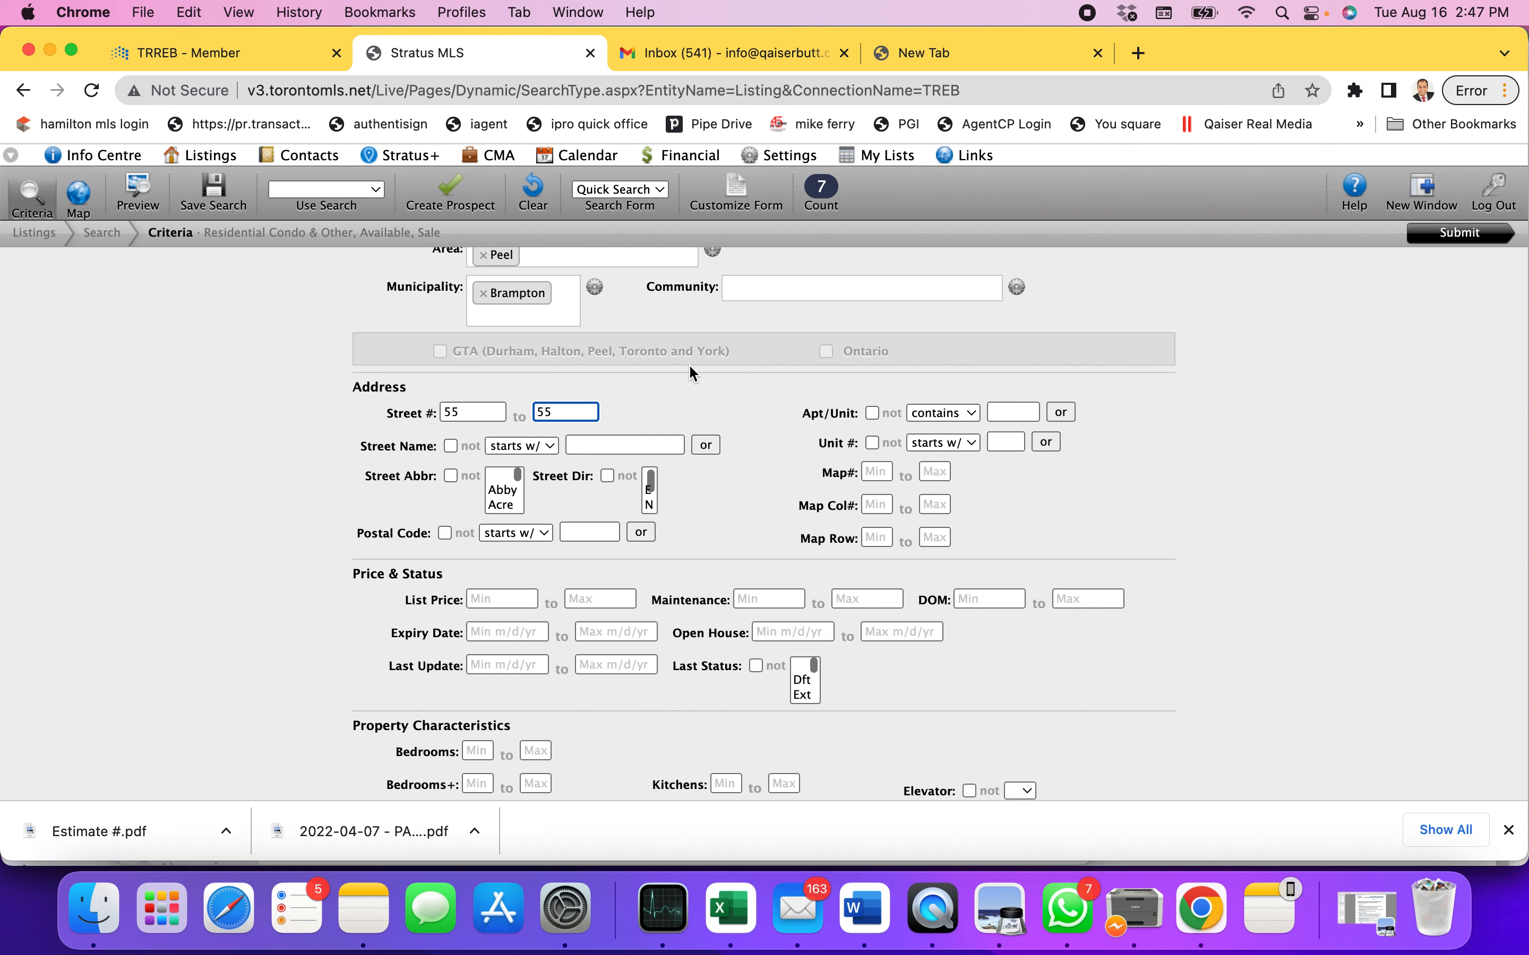
Clear both values of the street number range
key("BackSpace")
key("BackSpace")
key("shift+Tab")
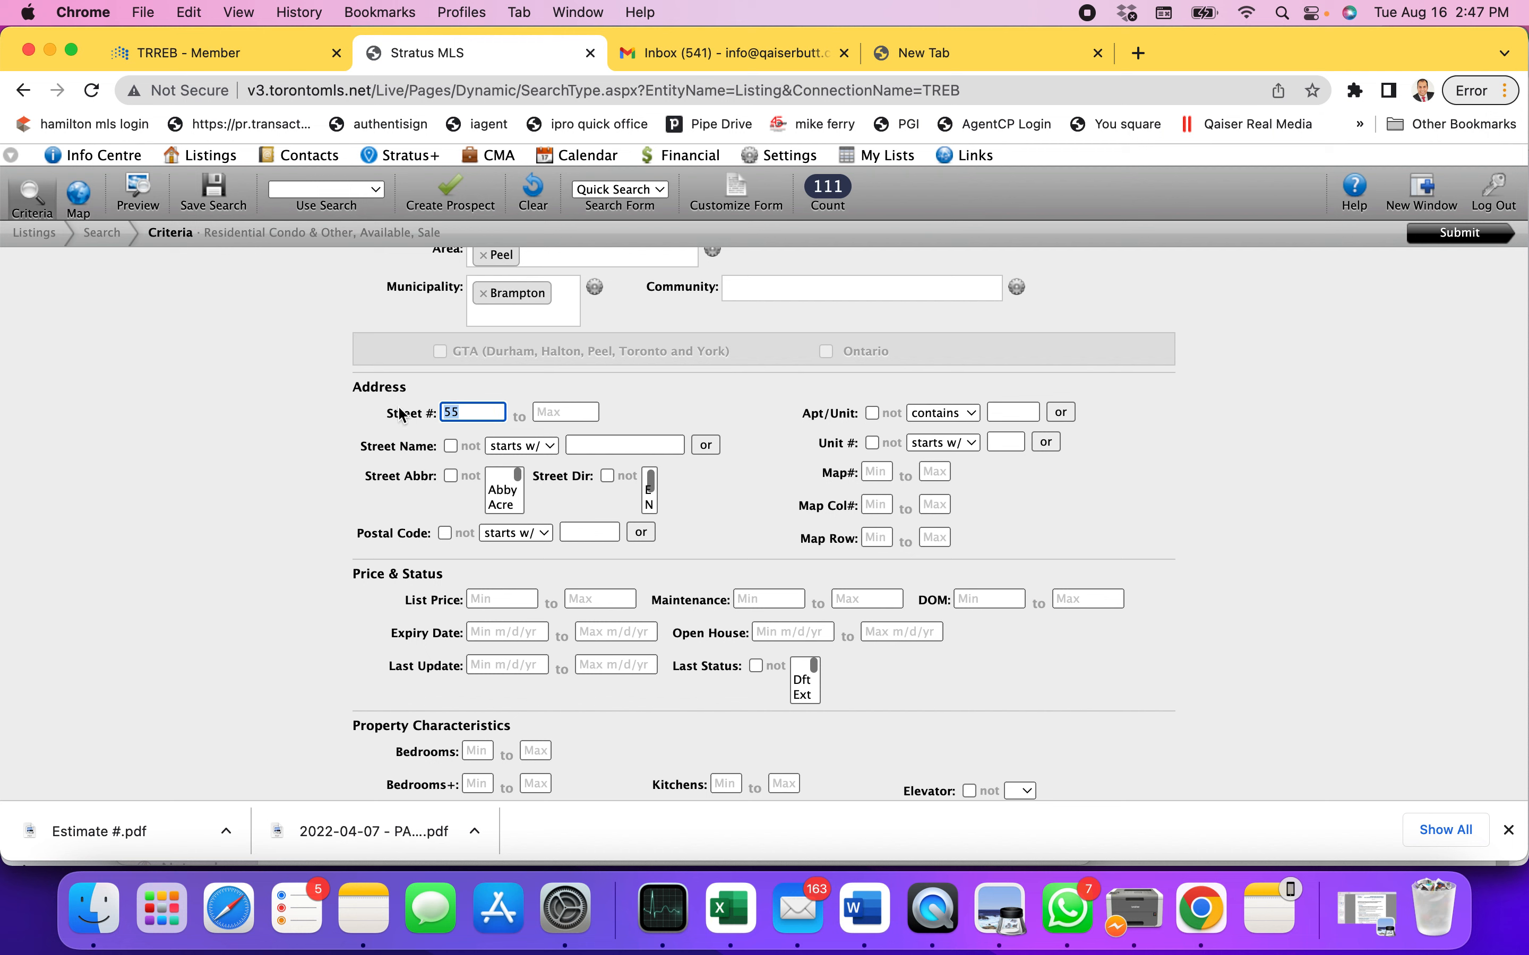
key("BackSpace")
left_click(1014, 415)
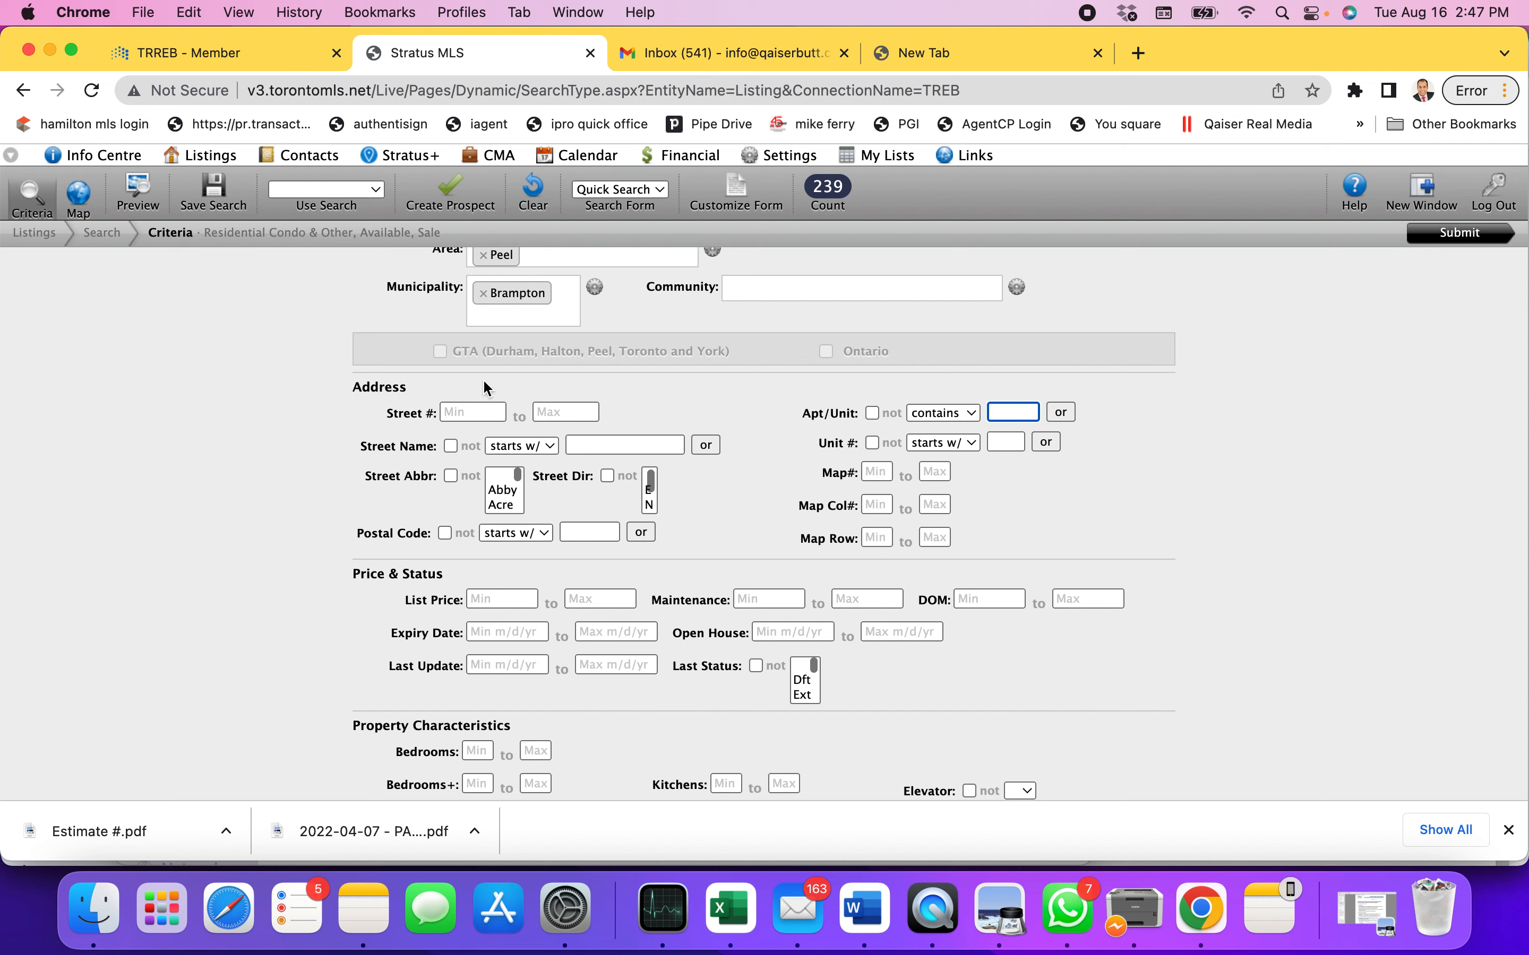
Submit the search with street number 55 to 55 and Apt/Unit containing 05
left_click(474, 415)
type("55")
key("Tab")
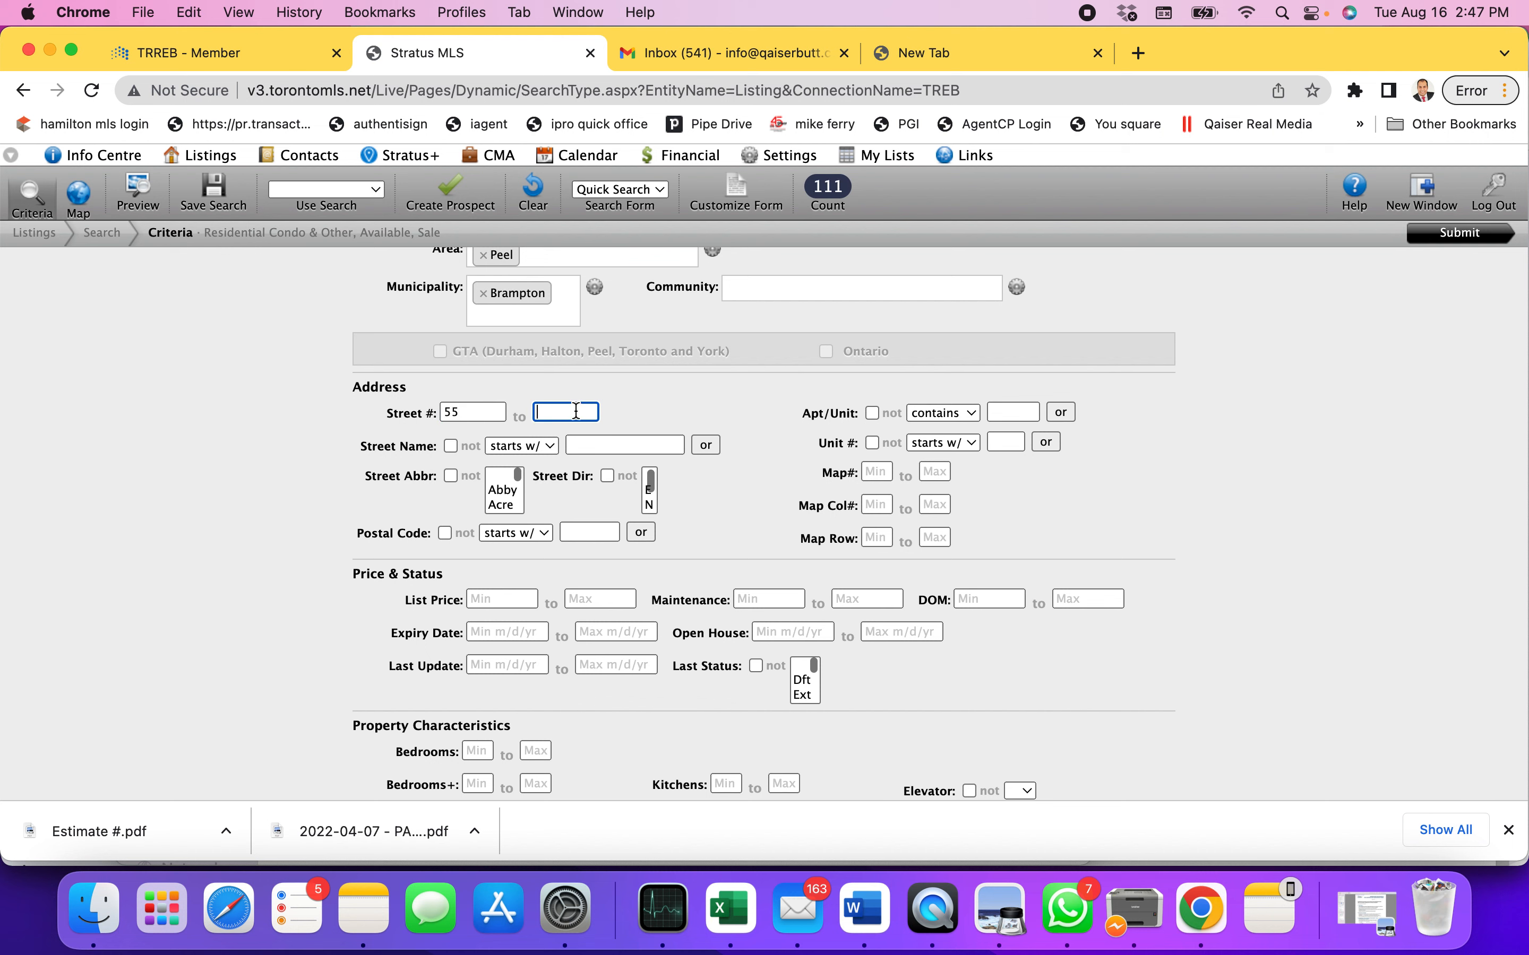
type("55")
left_click(1001, 411)
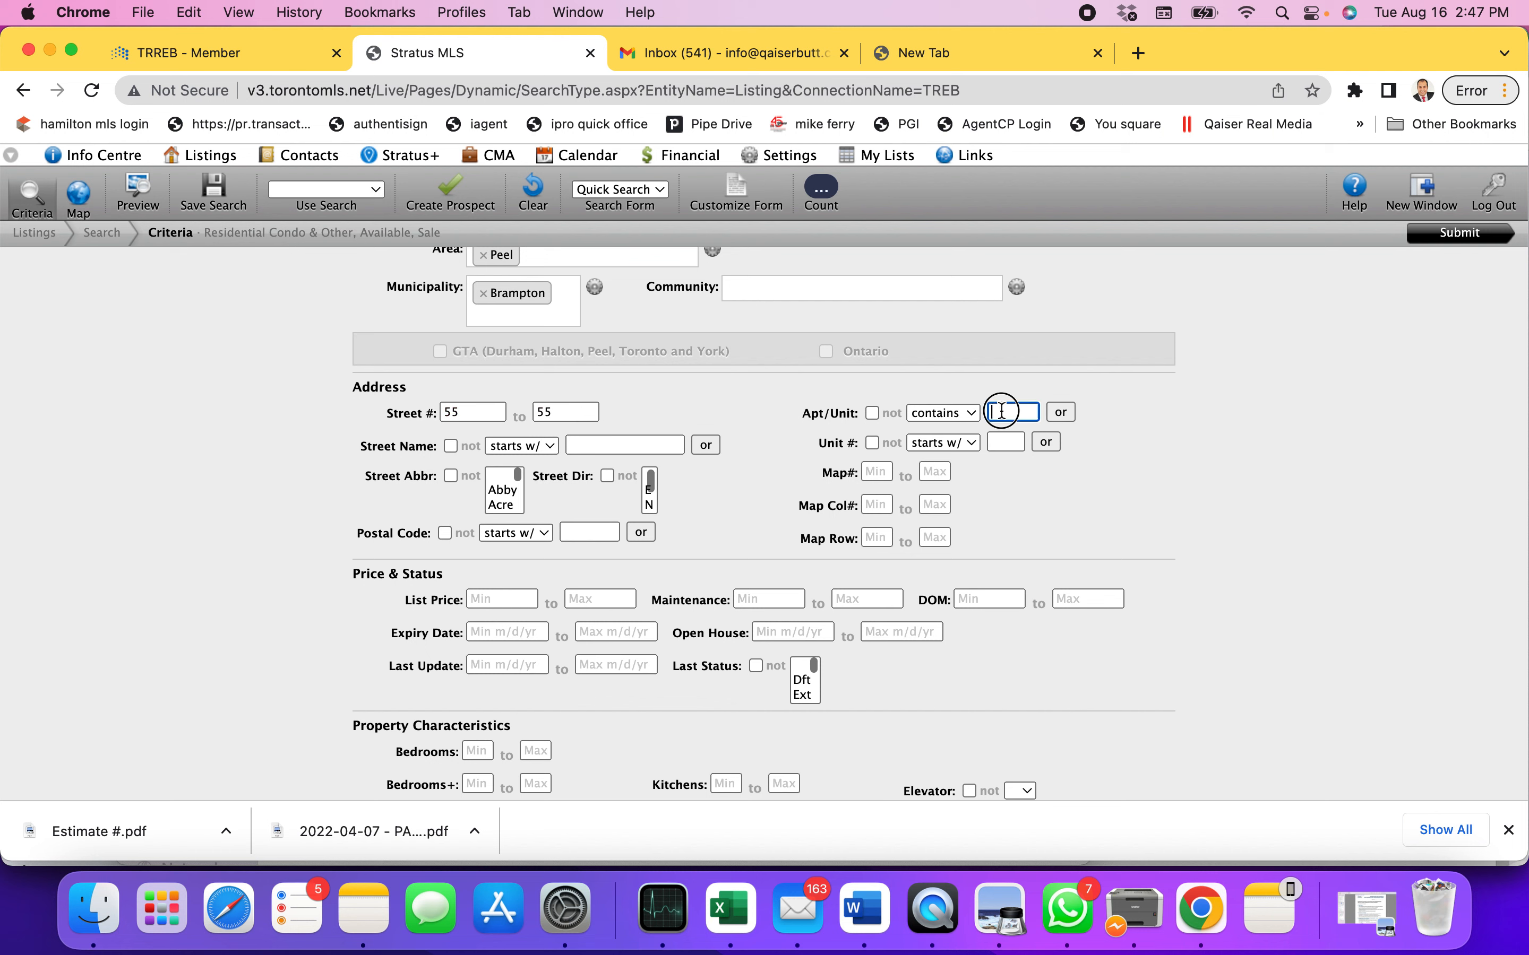
type("05")
left_click(1452, 235)
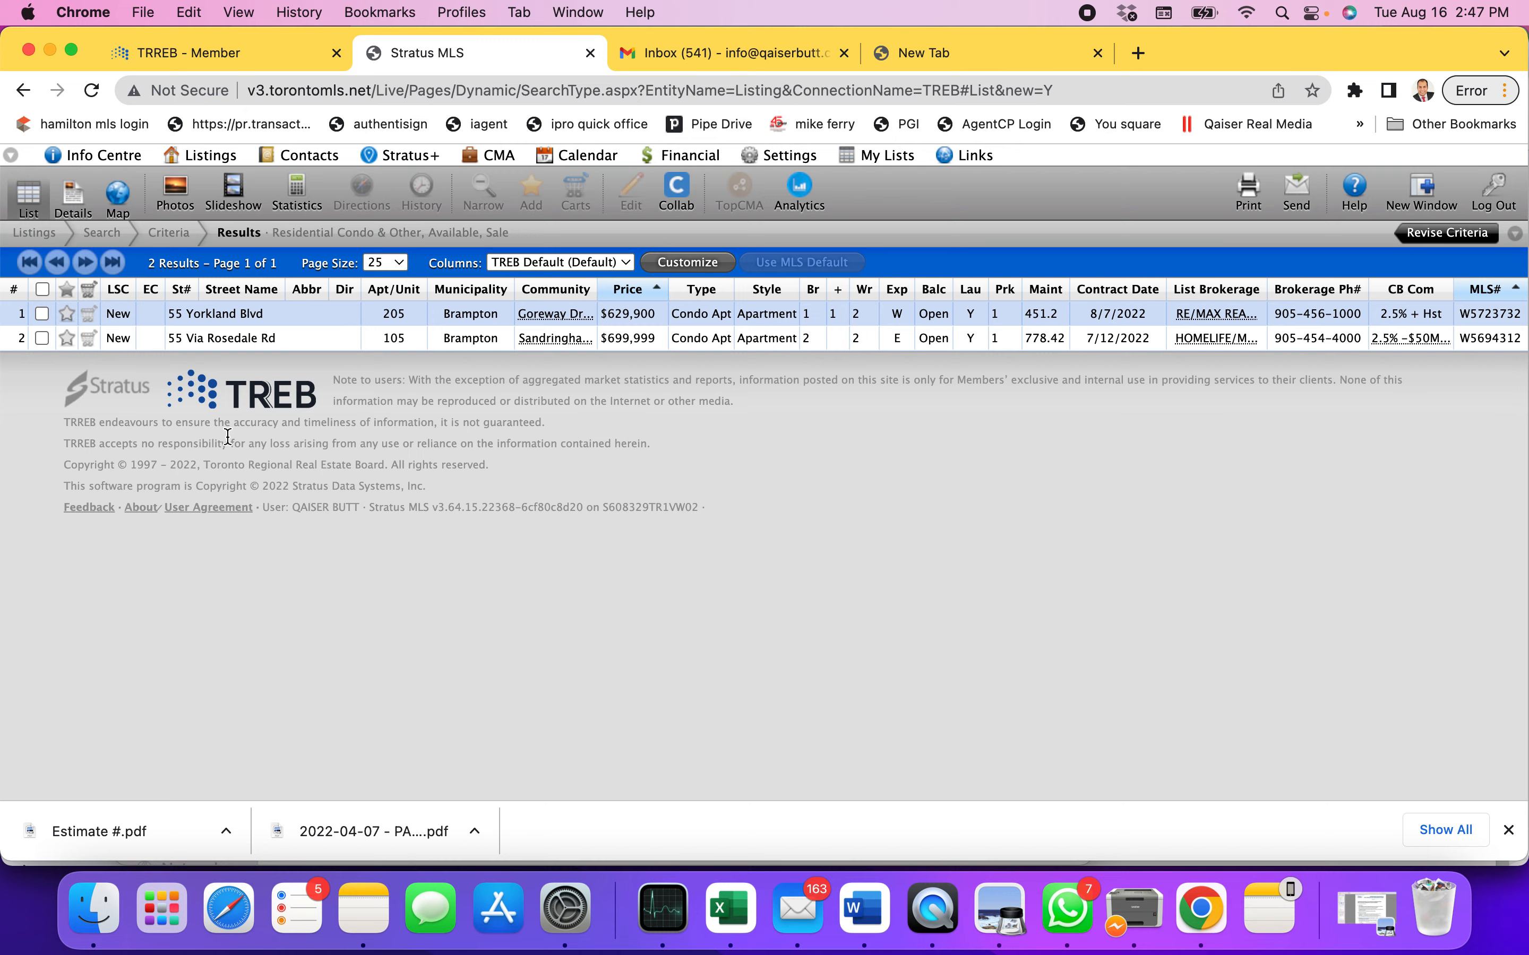
Return from the results to the search criteria and set the Apt/Unit match condition to "starts w/"
scroll(227, 437, "up", 3)
scroll(226, 445, "left", 1)
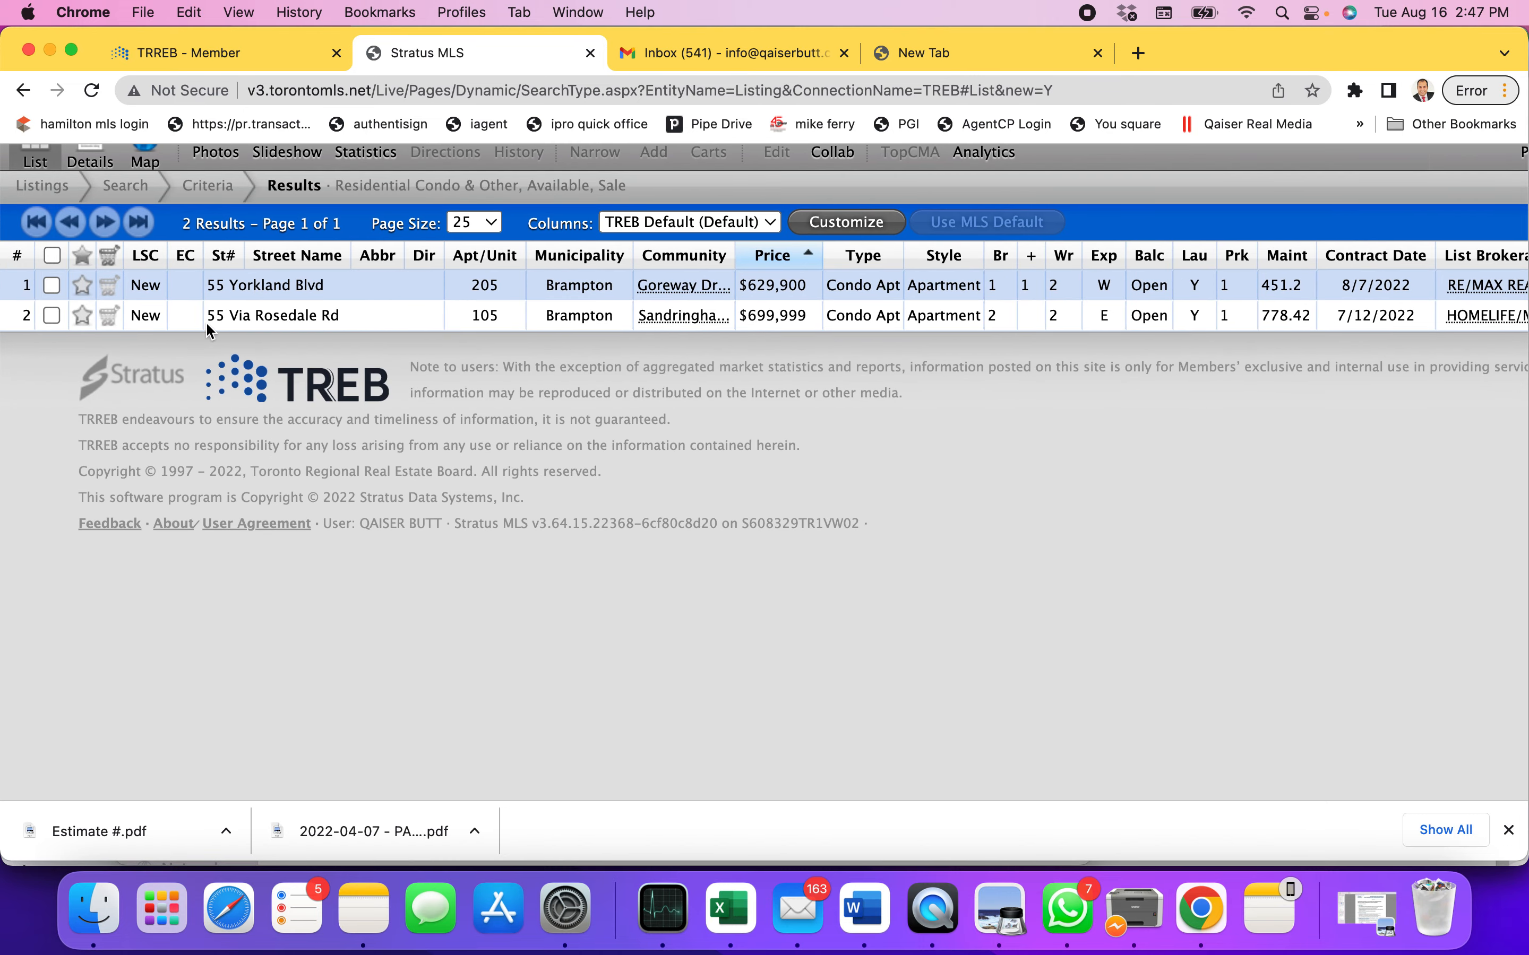
left_click(212, 185)
scroll(402, 391, "right", 5)
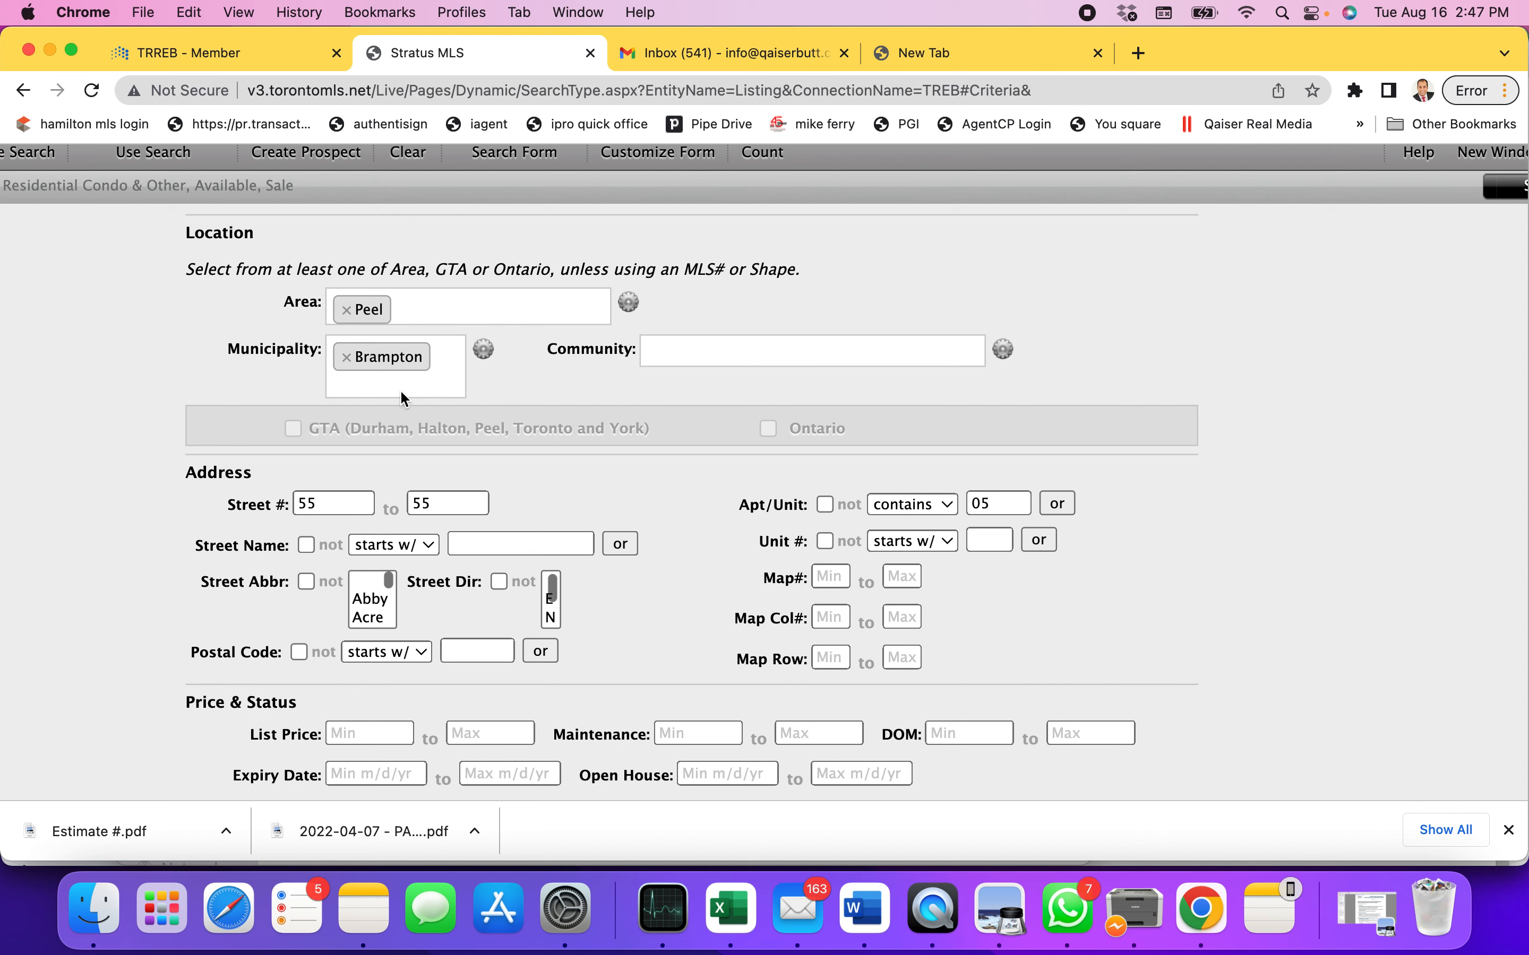
left_click(934, 507)
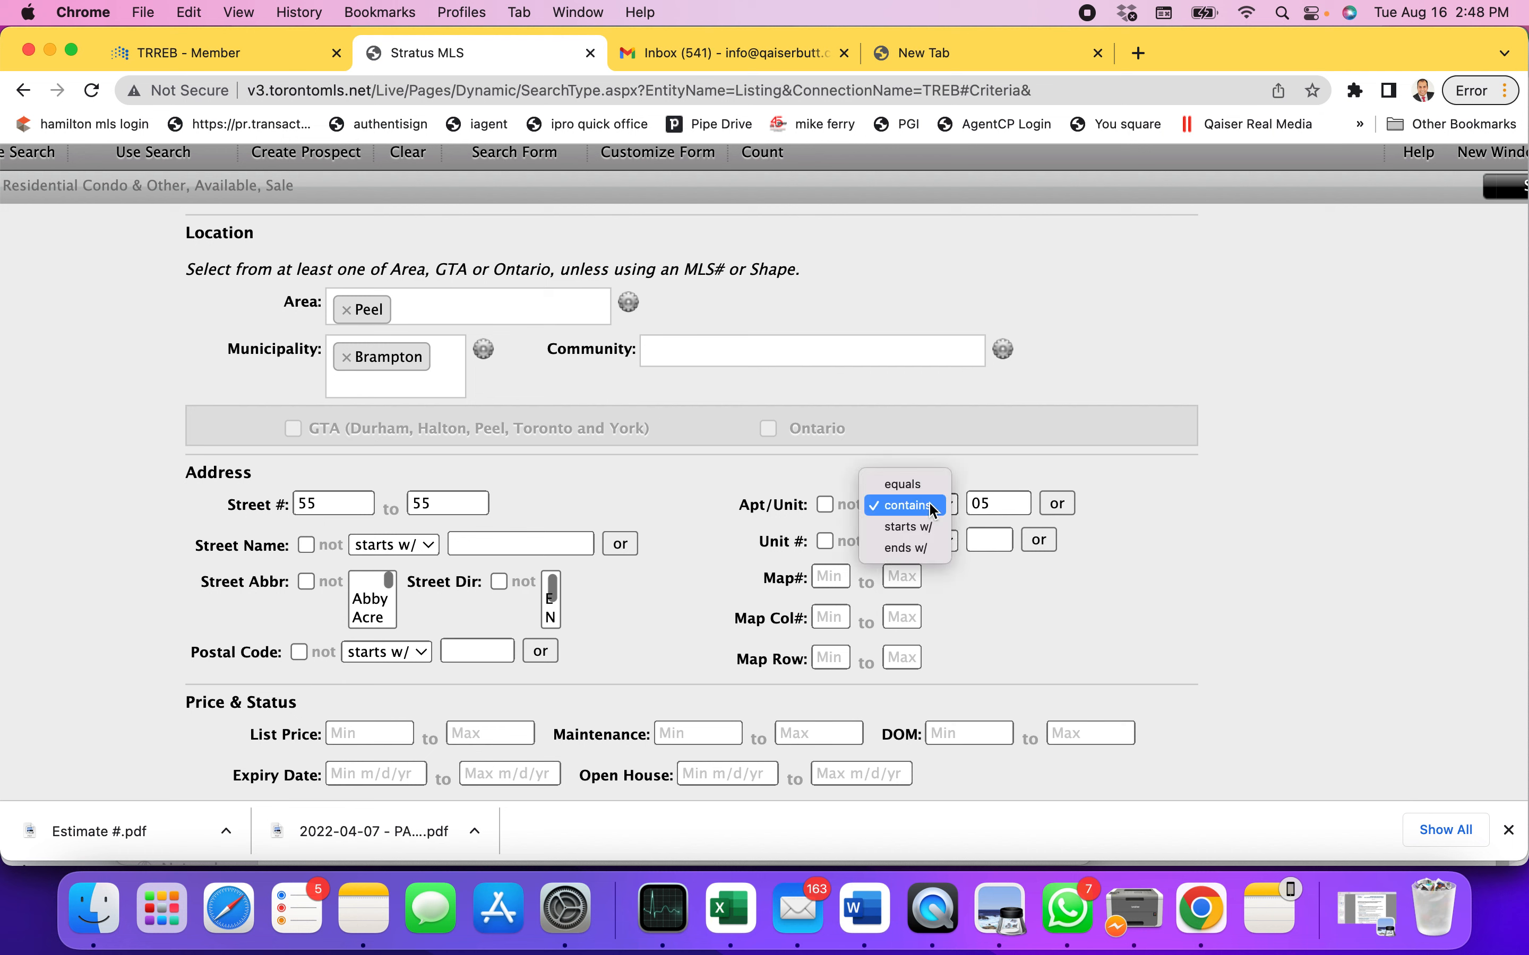
left_click(914, 486)
left_click(925, 505)
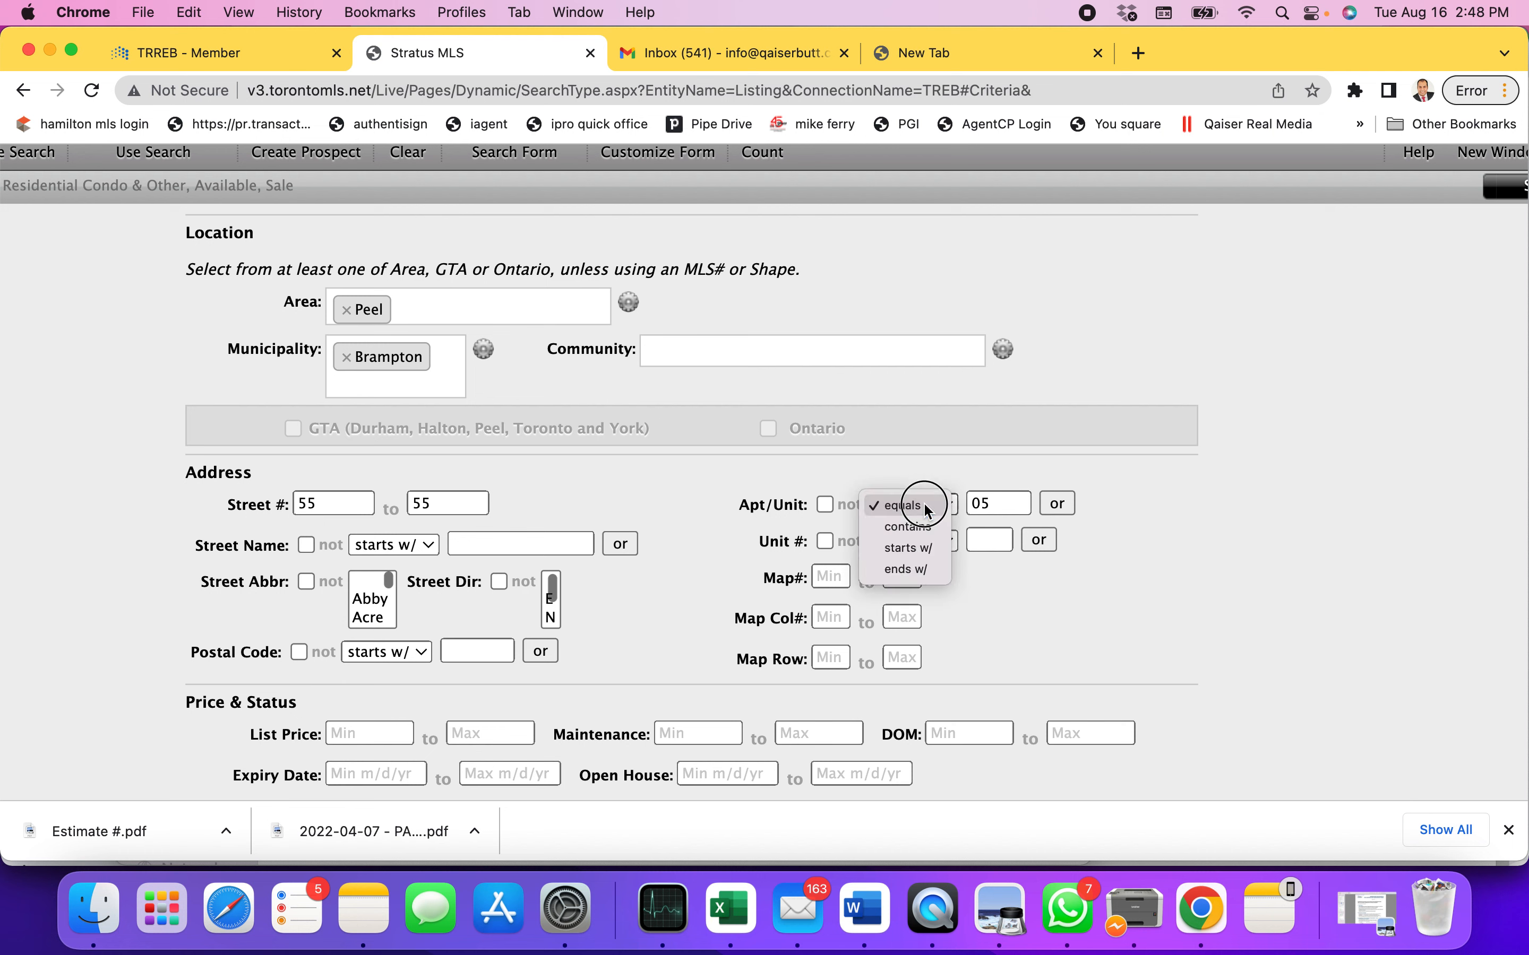
left_click(917, 547)
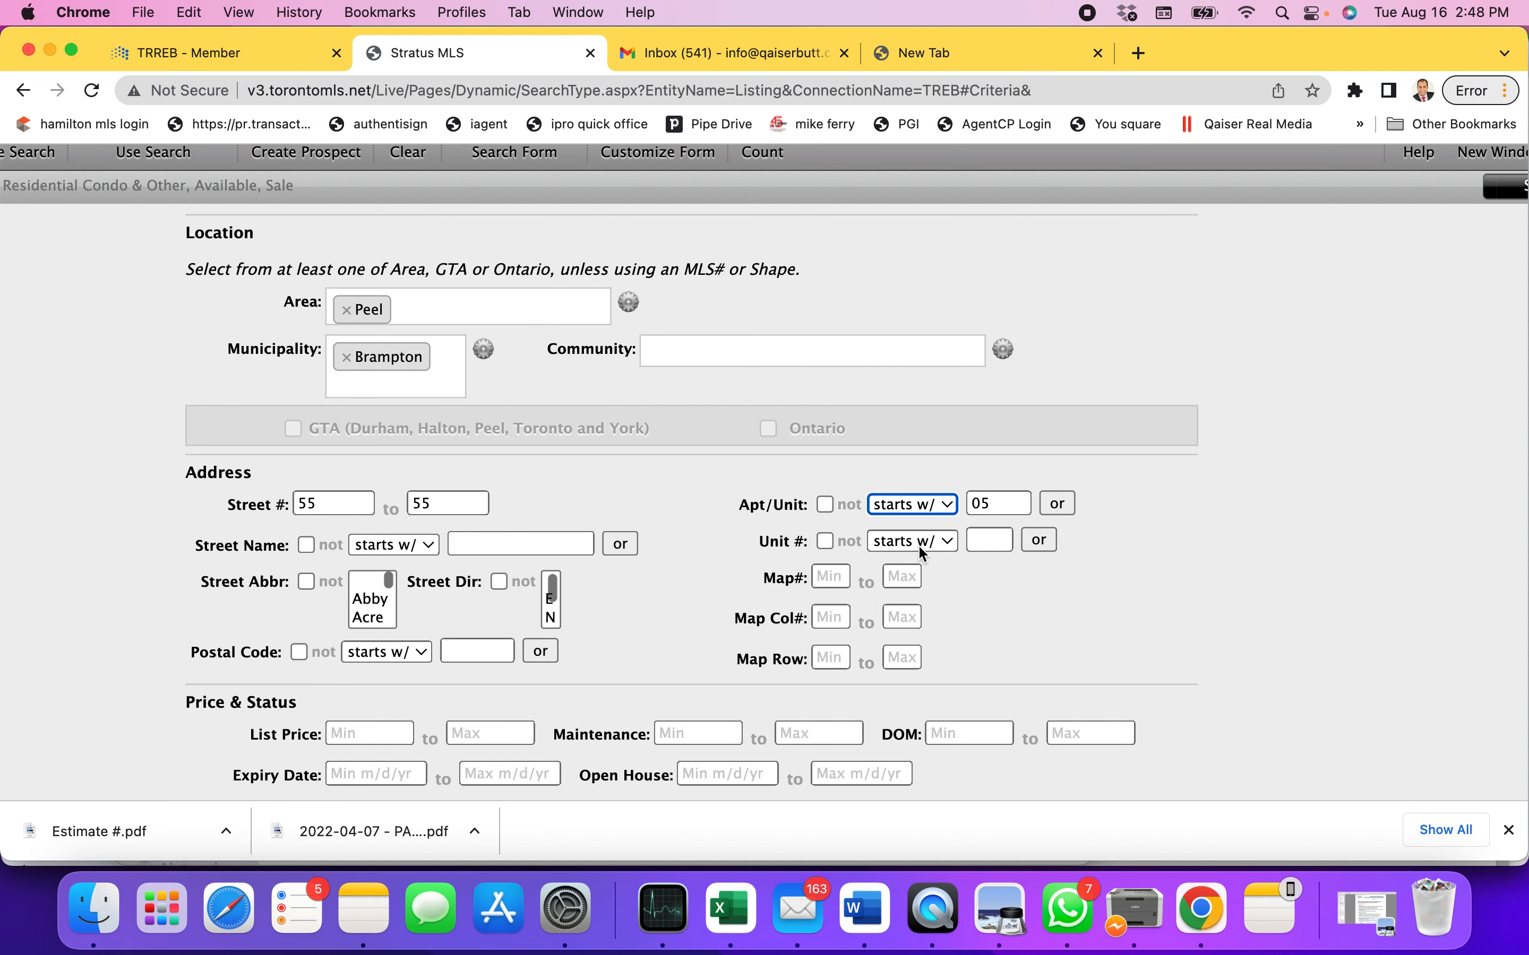
scroll(1081, 355, "up", 2)
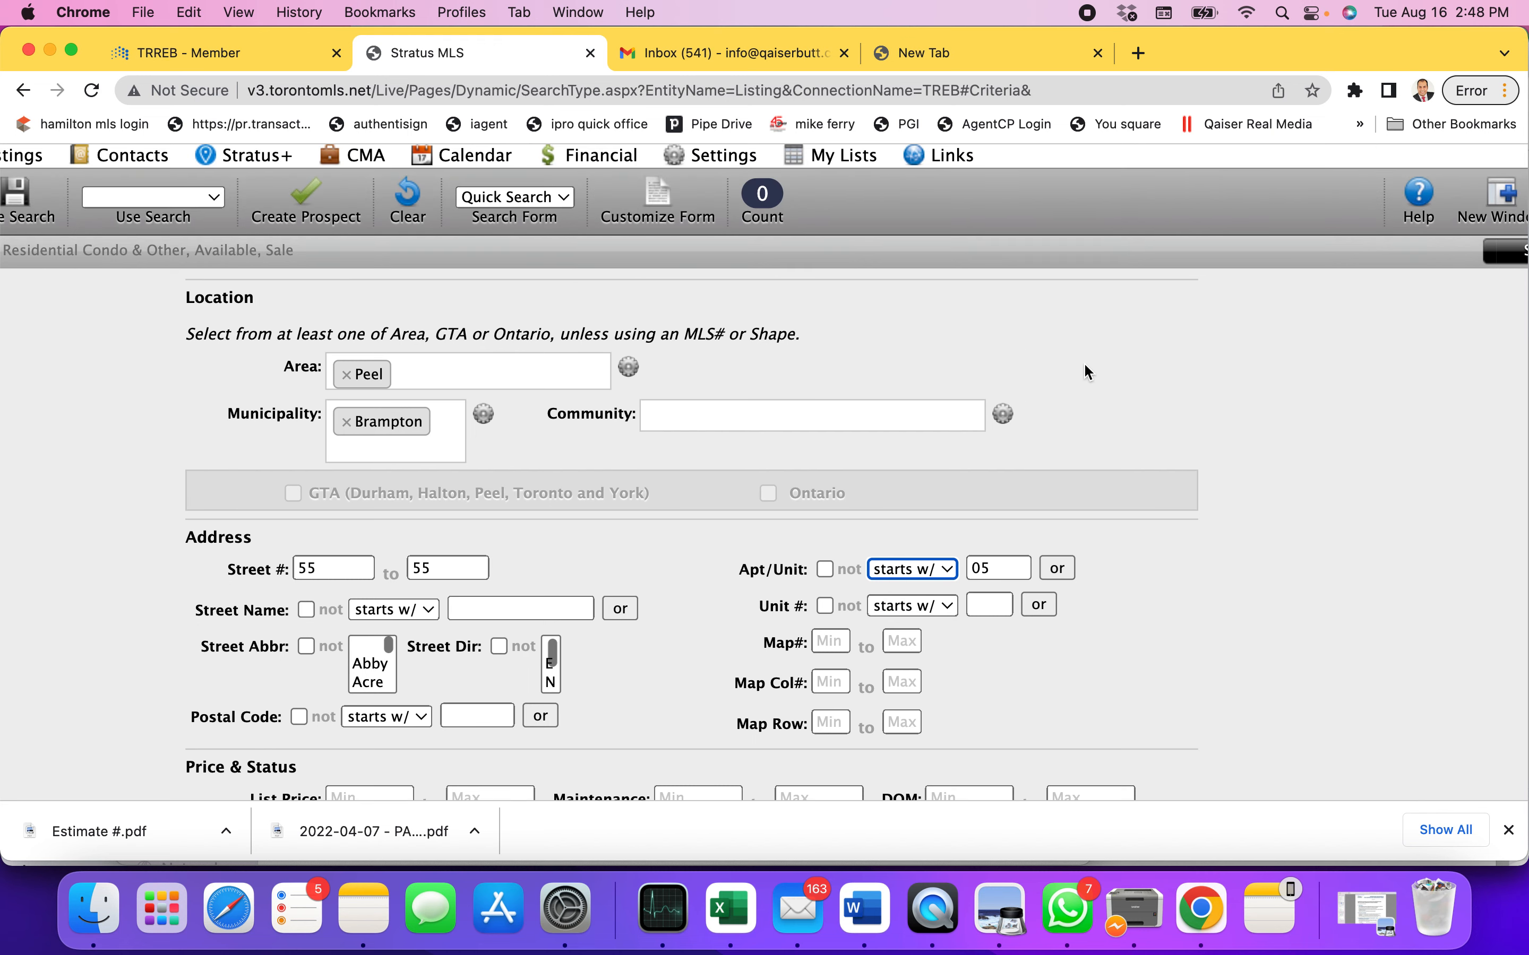
scroll(1084, 365, "down", 2)
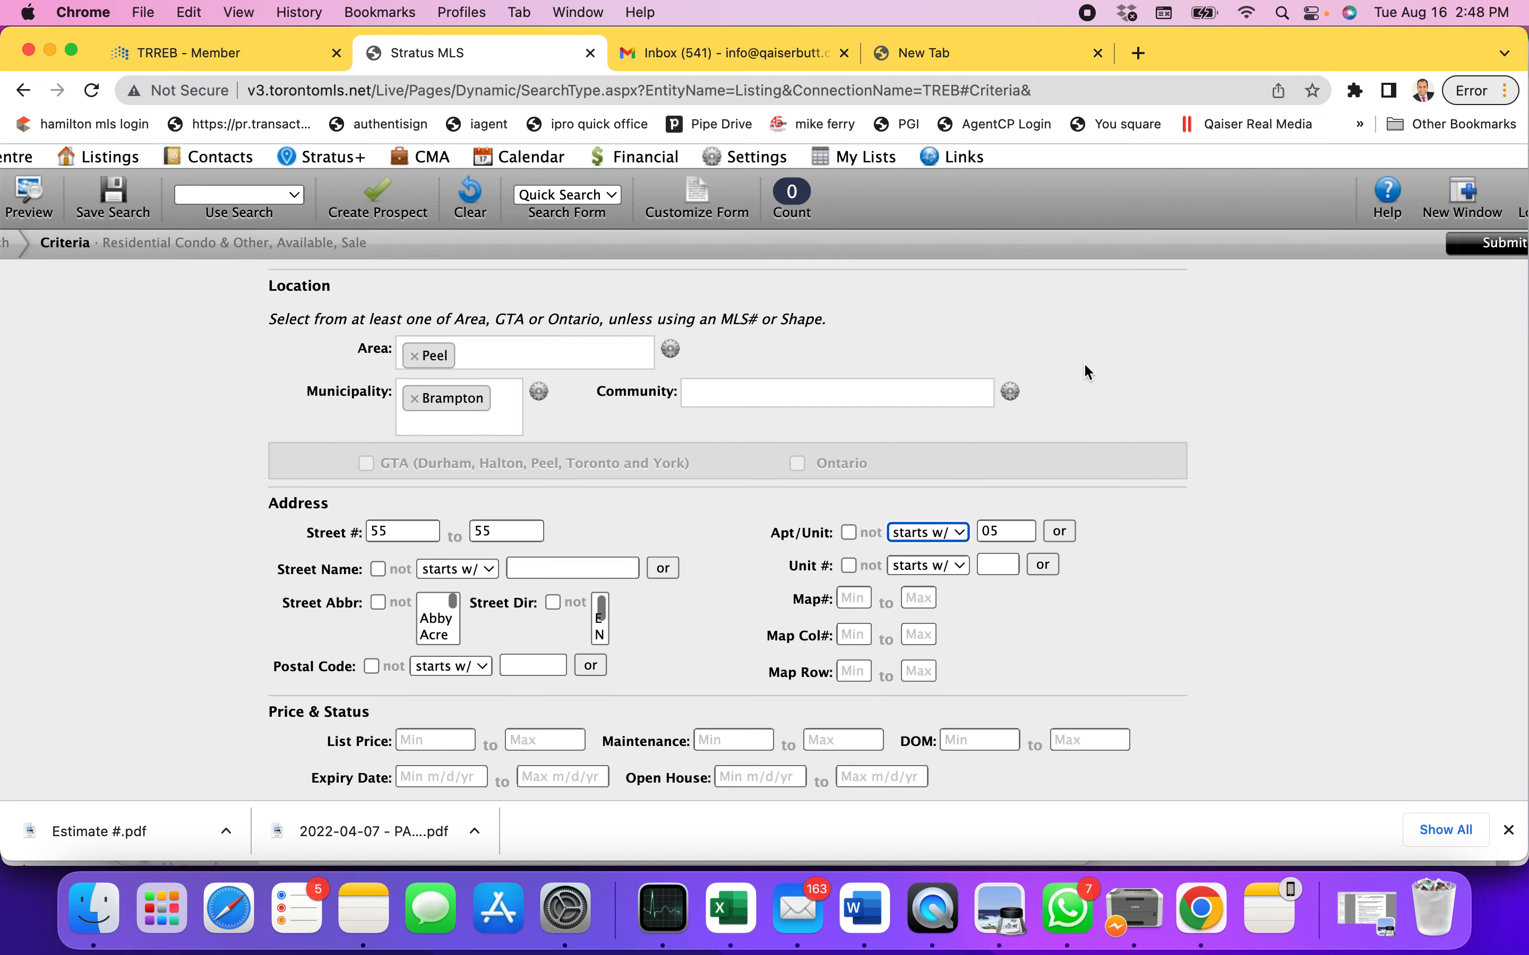
Clear the Apt/Unit value and both values of the street number range
left_click(1009, 528)
key("BackSpace")
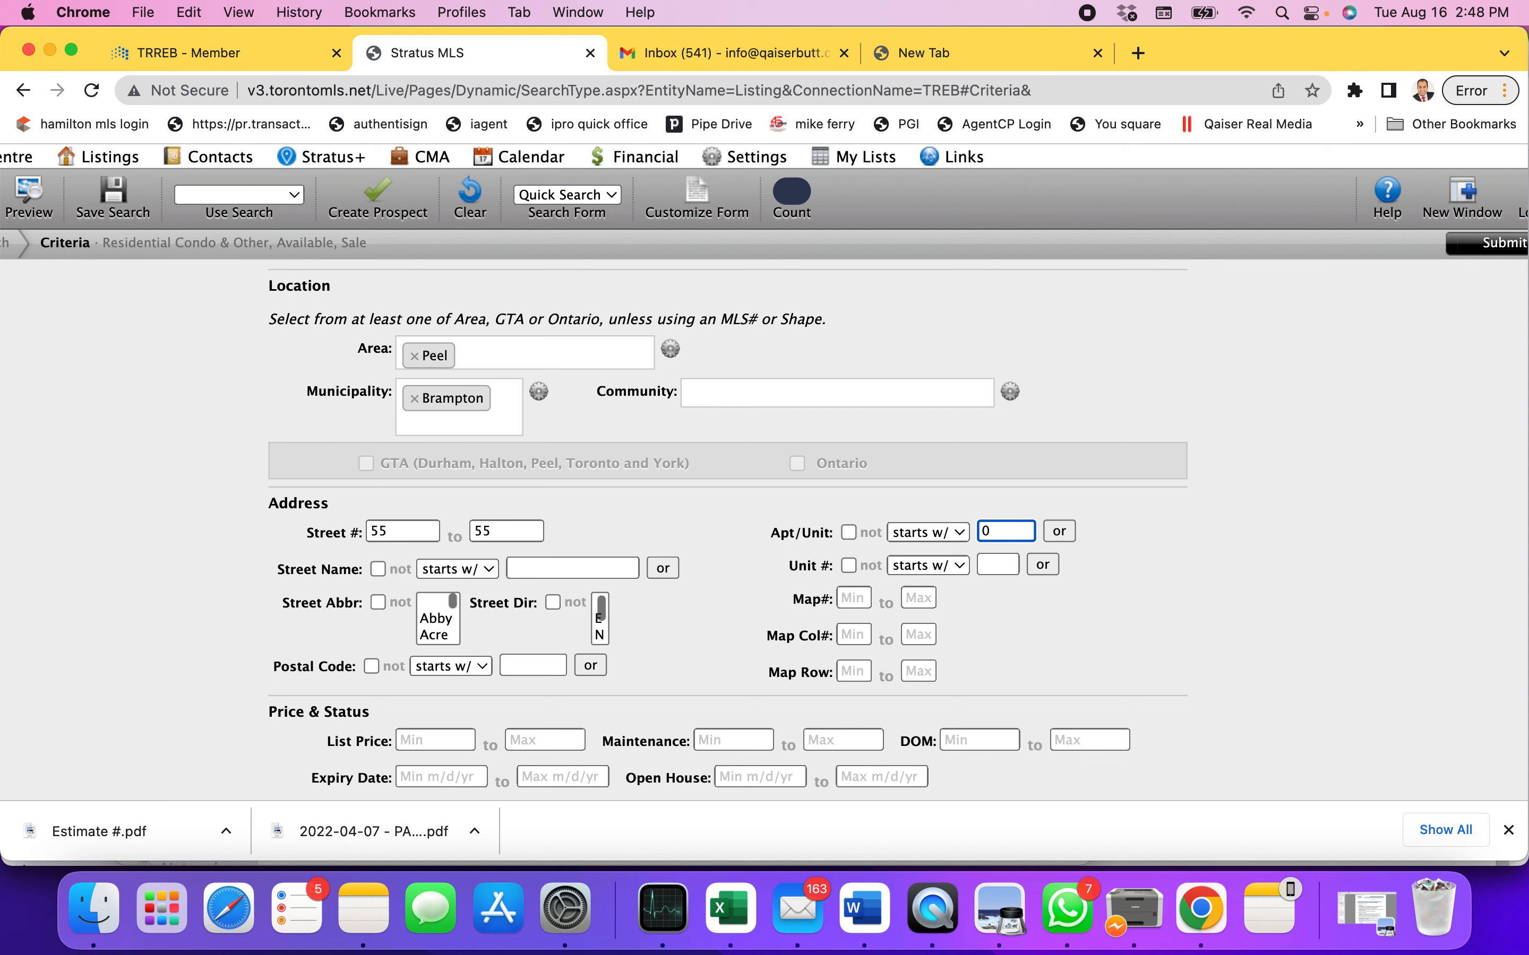
key("BackSpace")
left_click(362, 540)
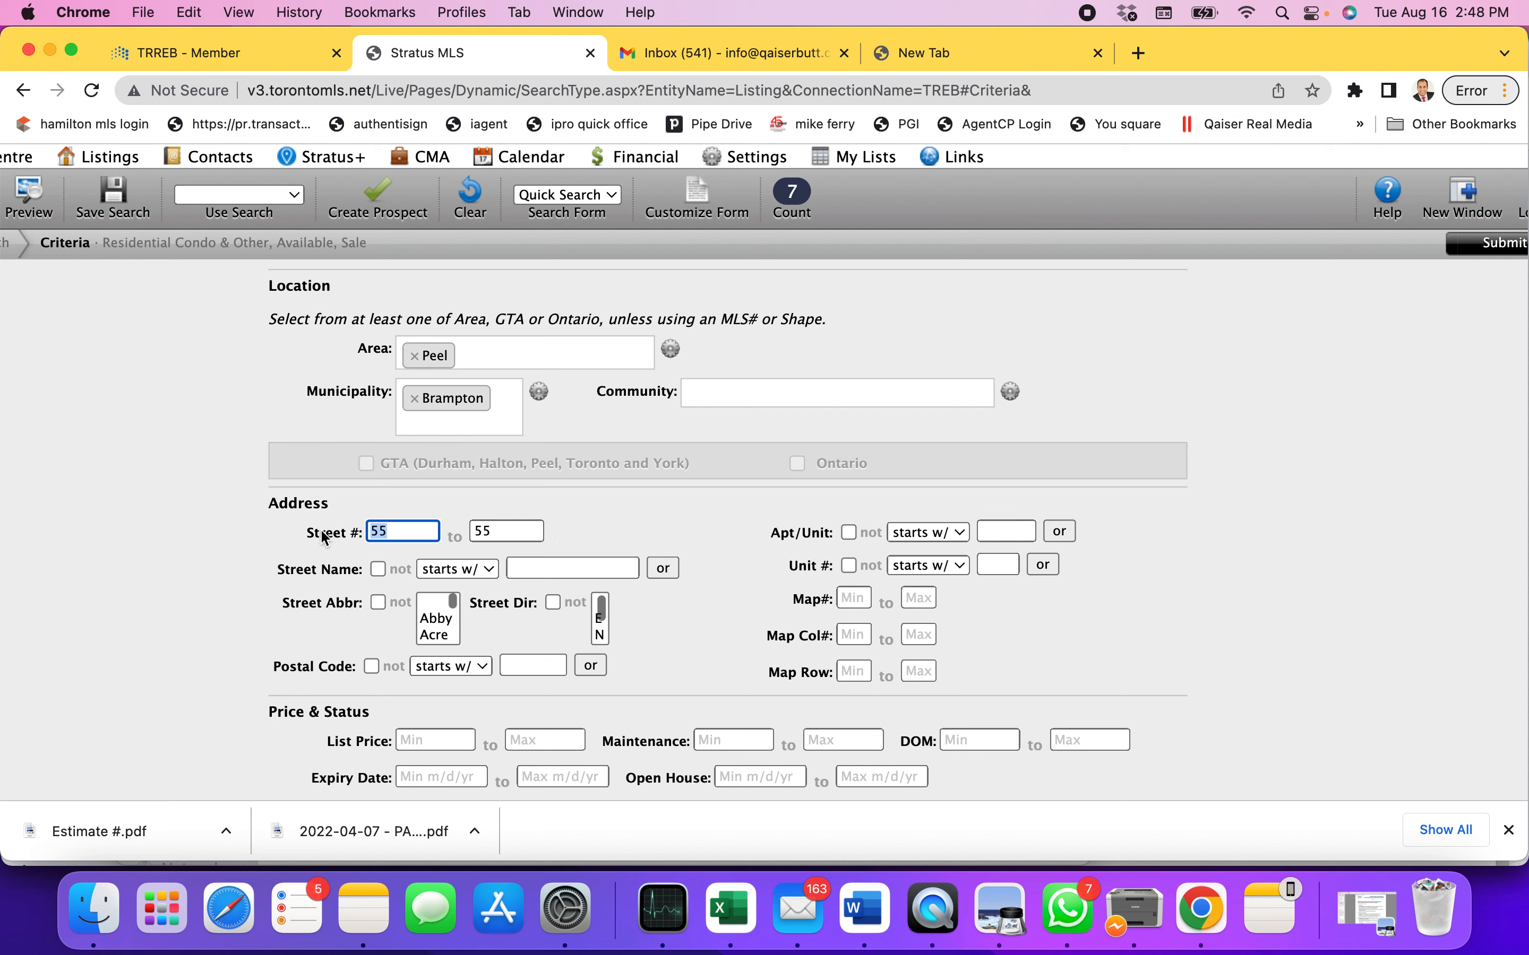
key("BackSpace")
key("BackSpace")
left_click(513, 528)
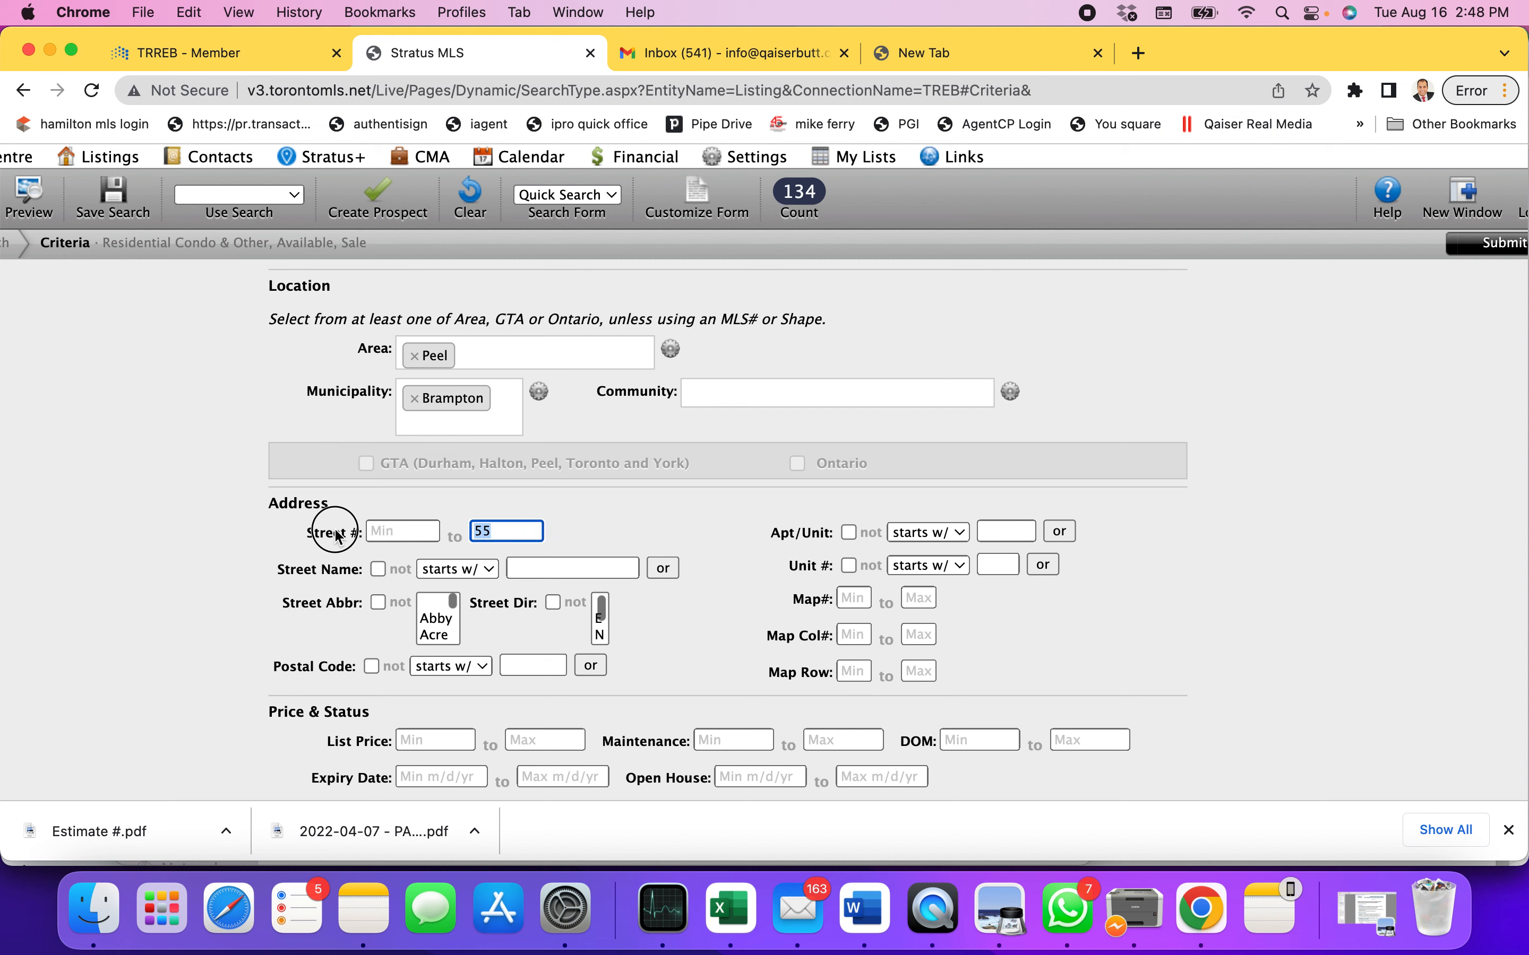
key("BackSpace")
key("BackSpace")
Filter by a street name starting with queen, with the blank street abbreviation entry selected
left_click(543, 568)
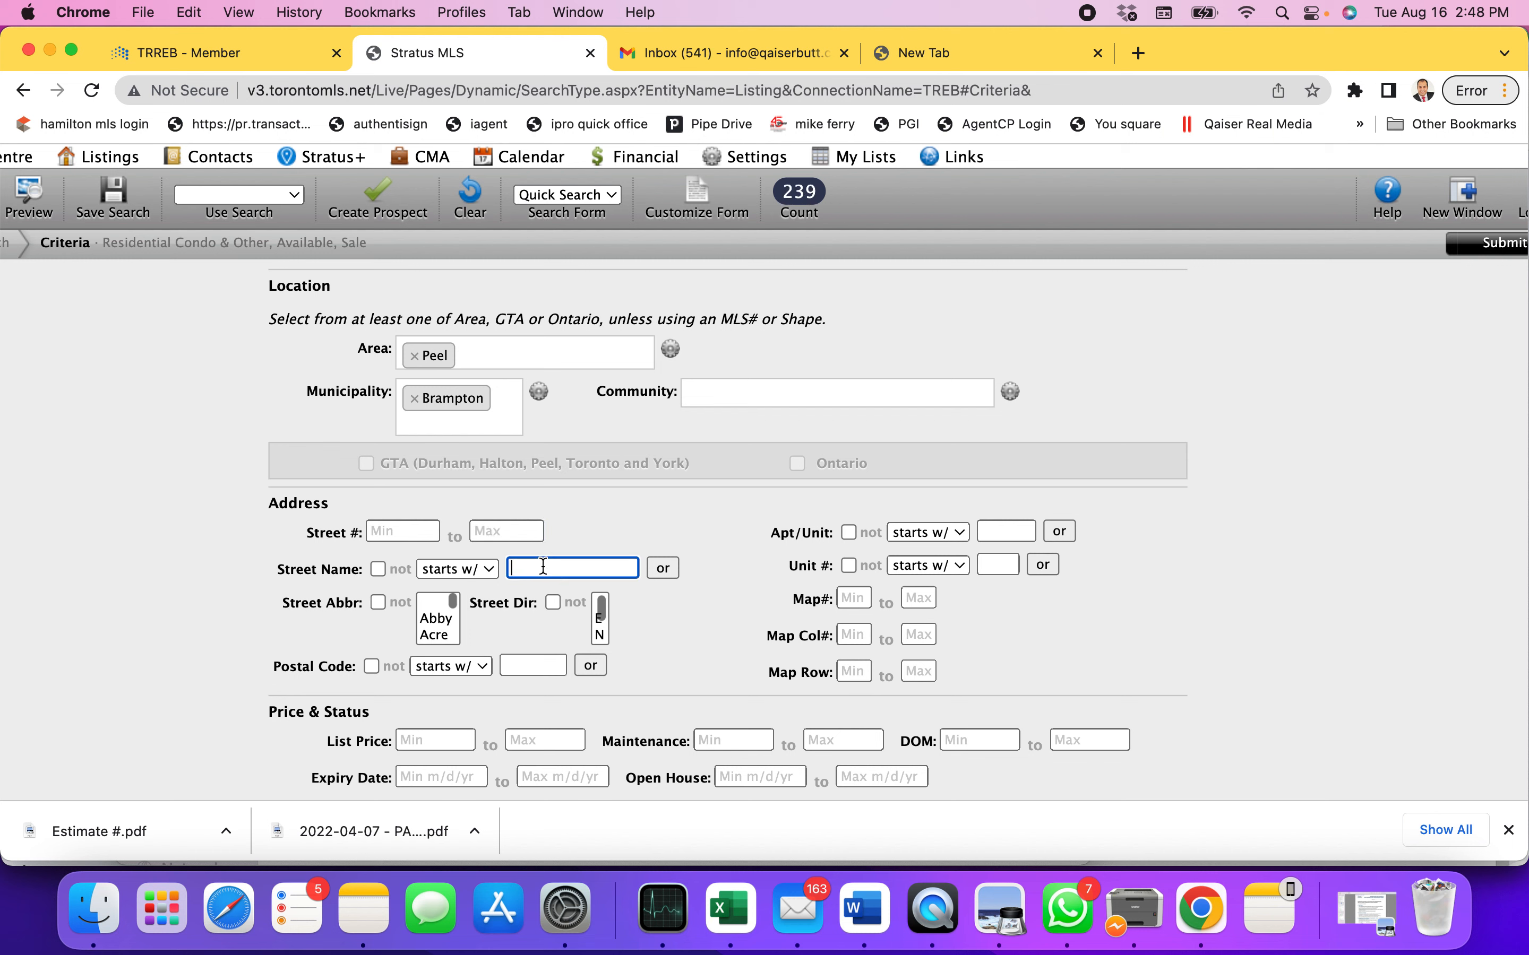
type("queen")
left_click(435, 621)
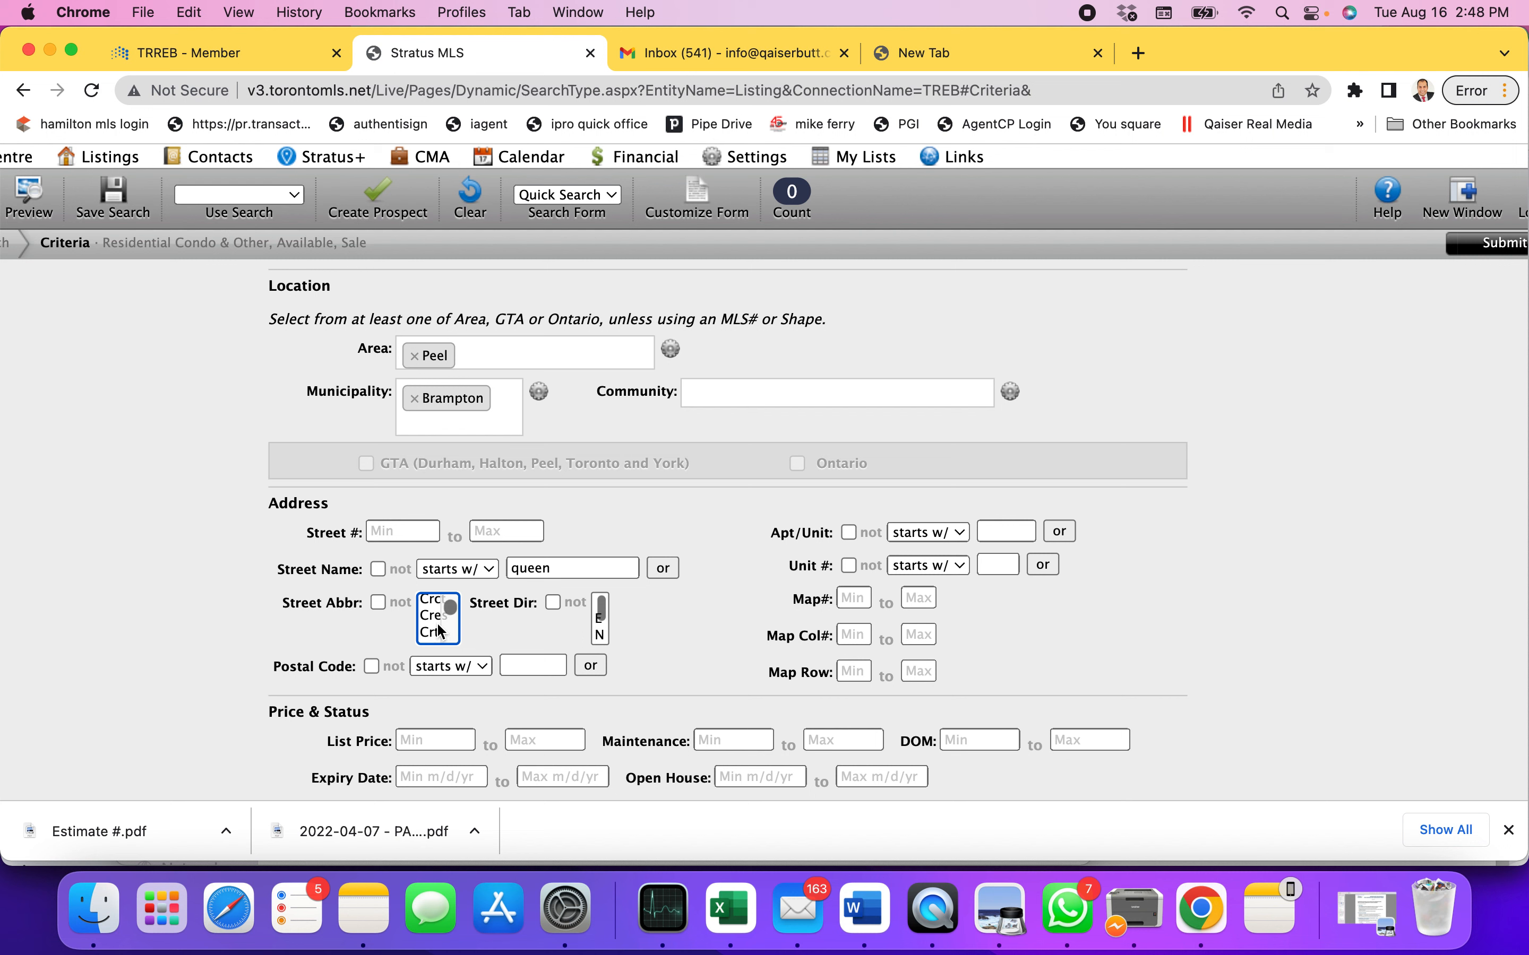
scroll(436, 621, "up", 5)
left_click(433, 610)
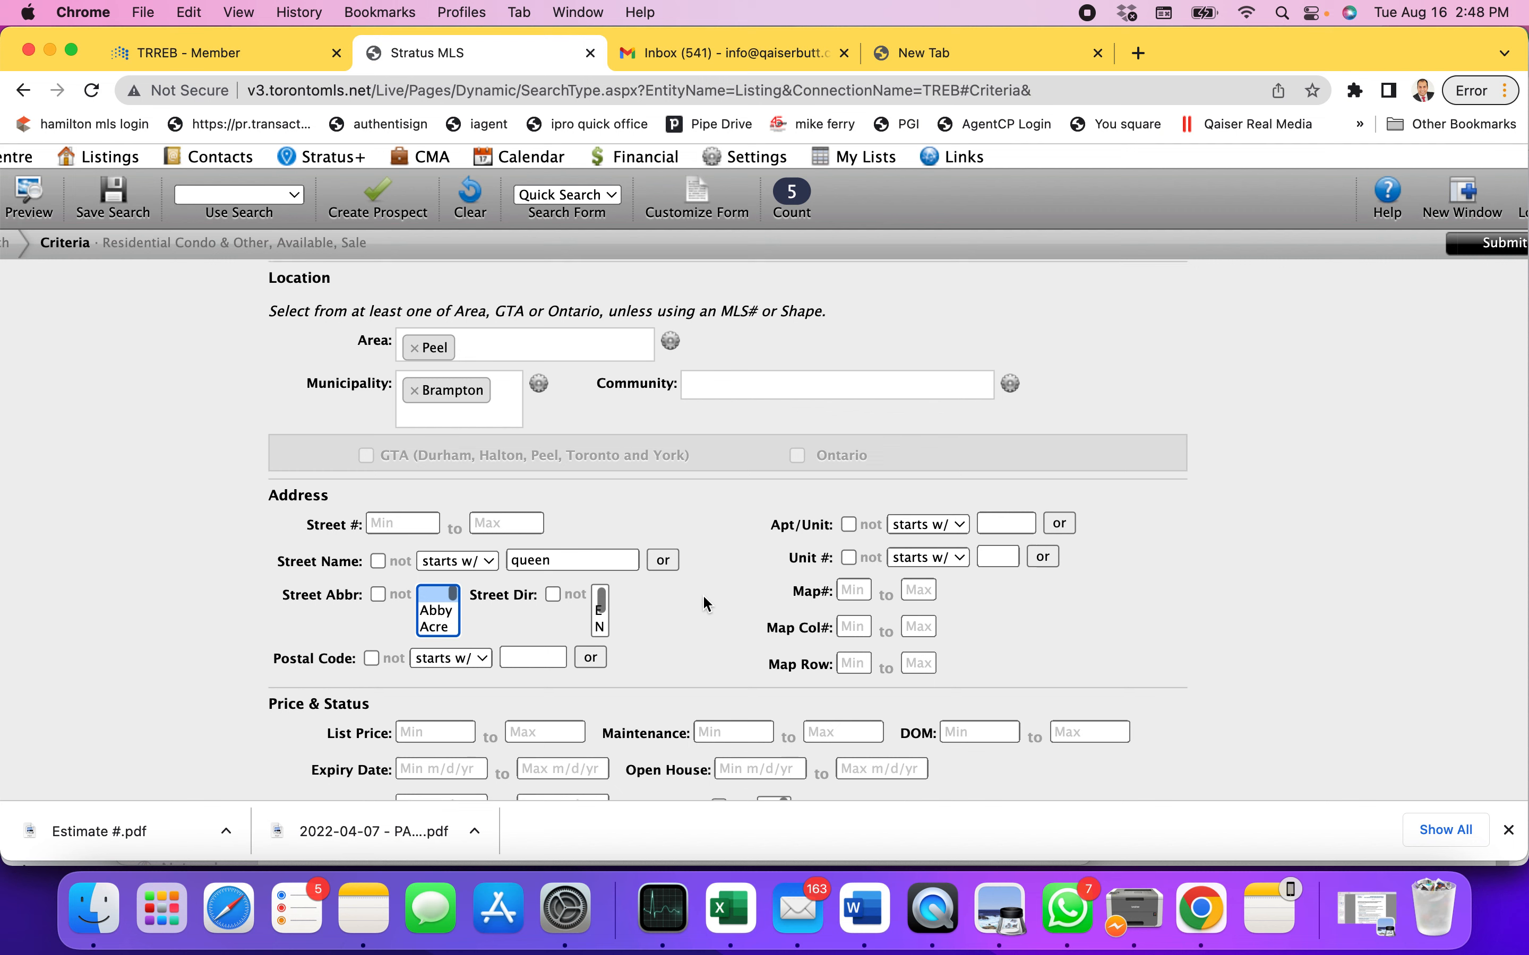
Clear the street name from the address criteria
scroll(705, 601, "down", 2)
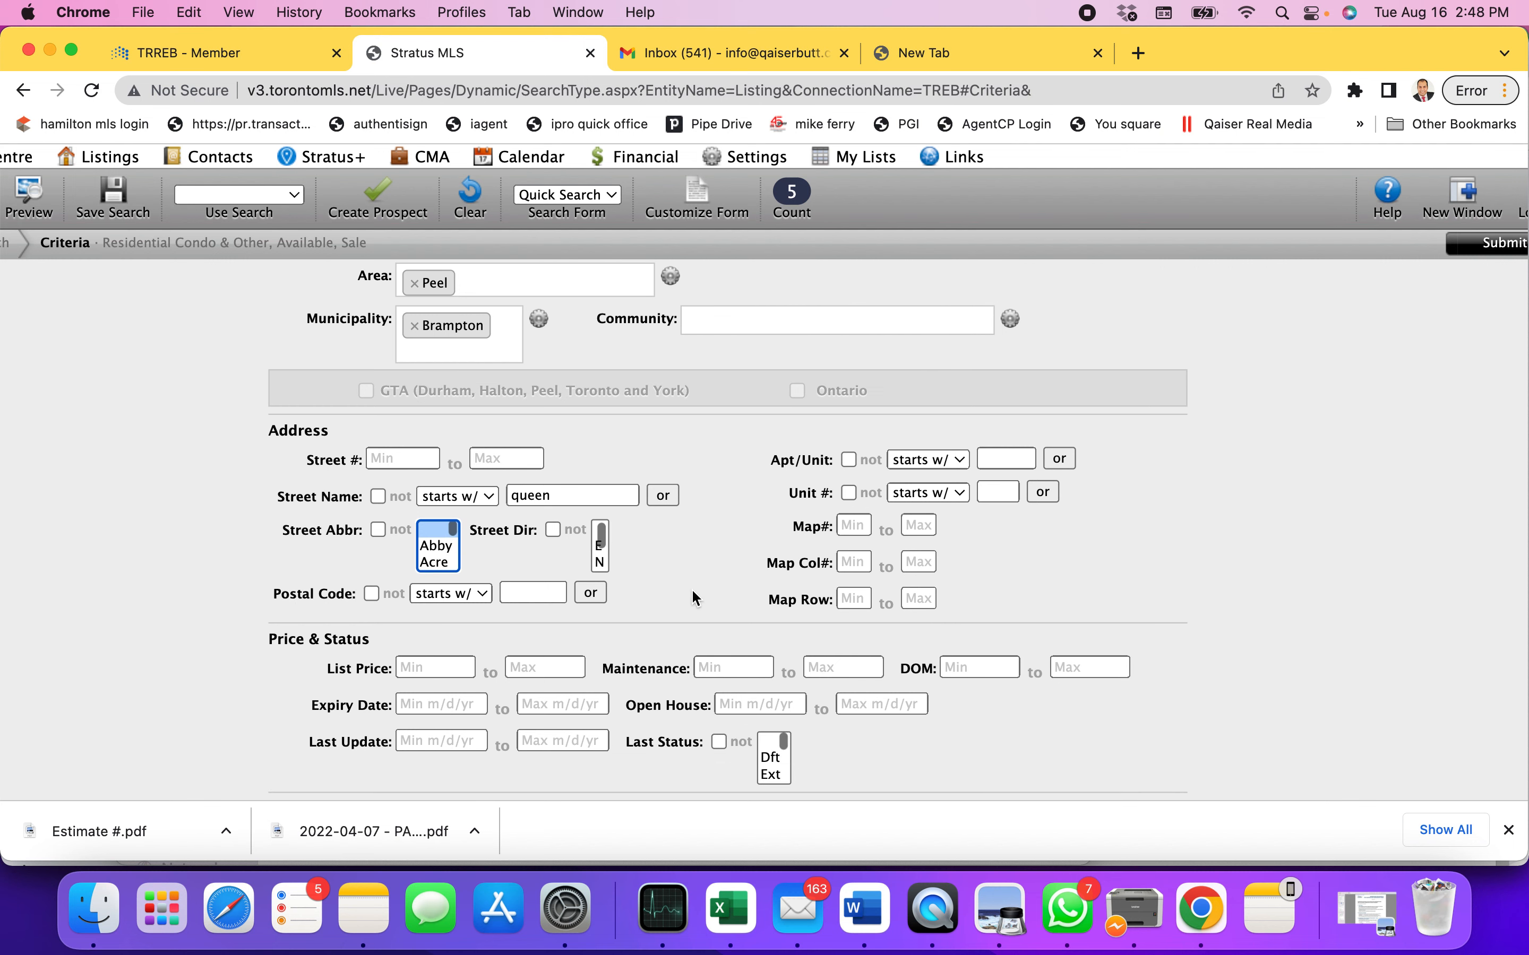
scroll(694, 577, "down", 1)
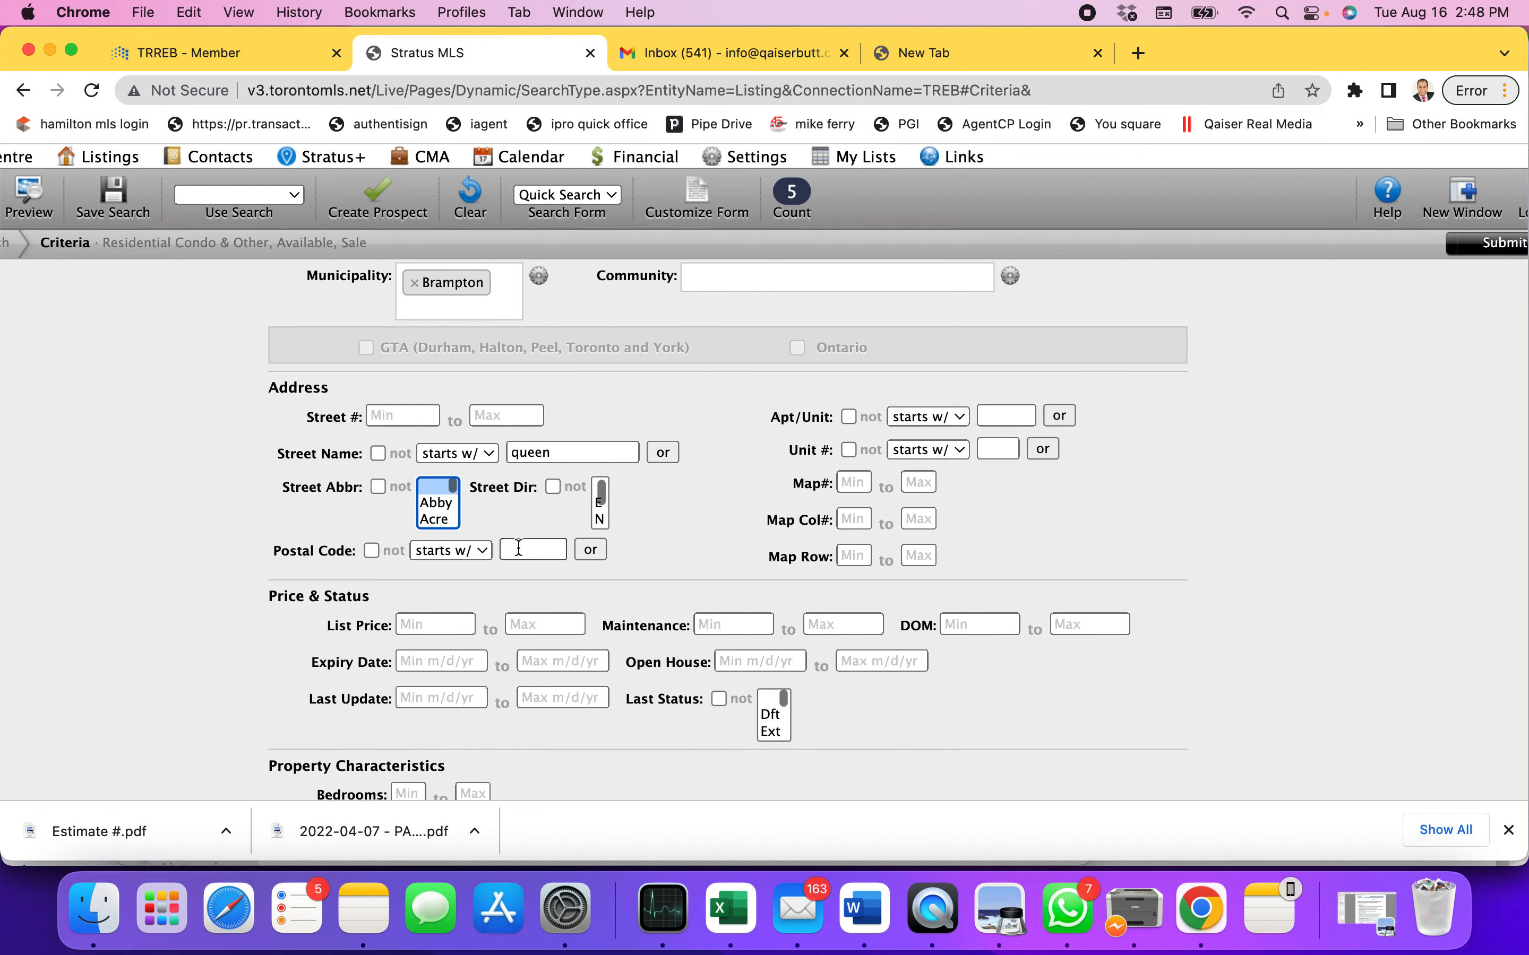
scroll(667, 572, "down", 1)
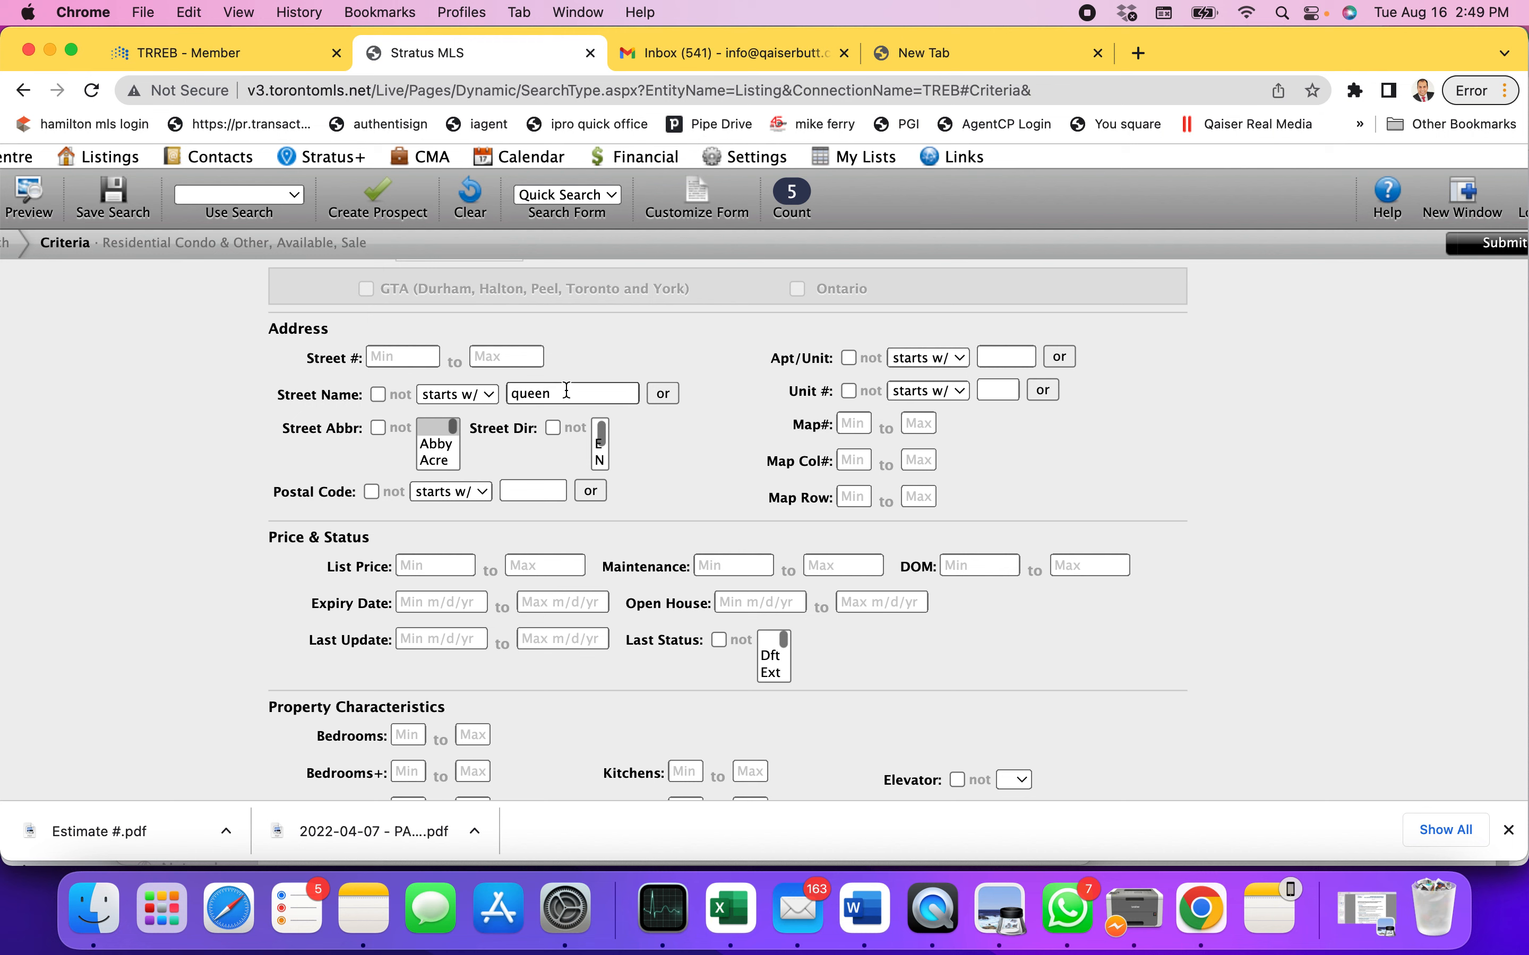
double_click(531, 393)
key("BackSpace")
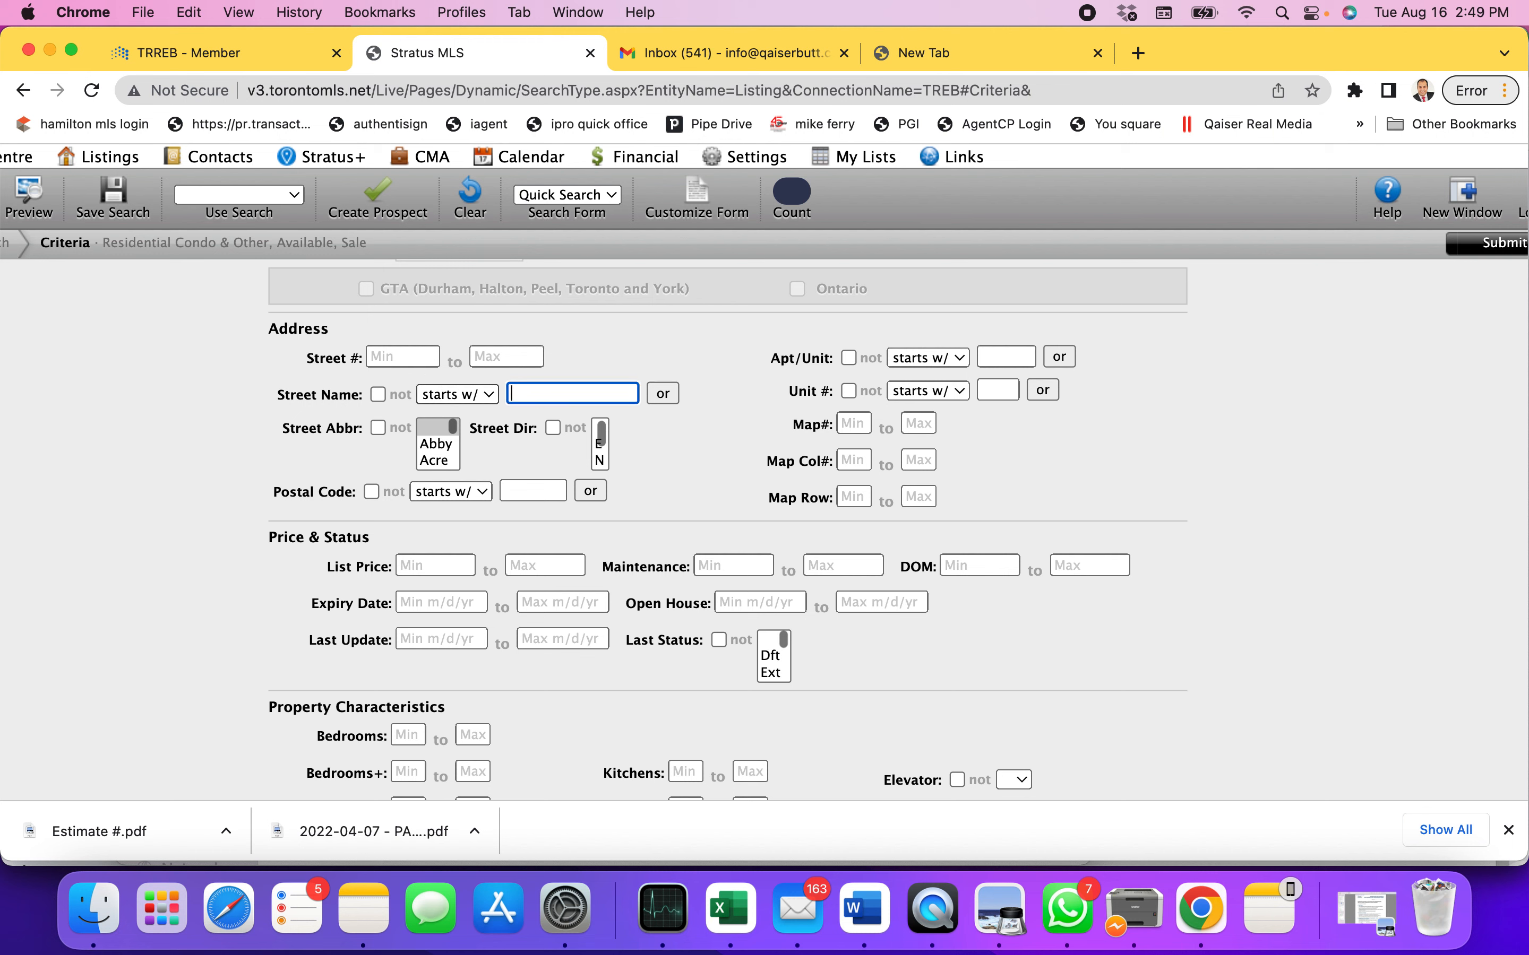
left_click(451, 537)
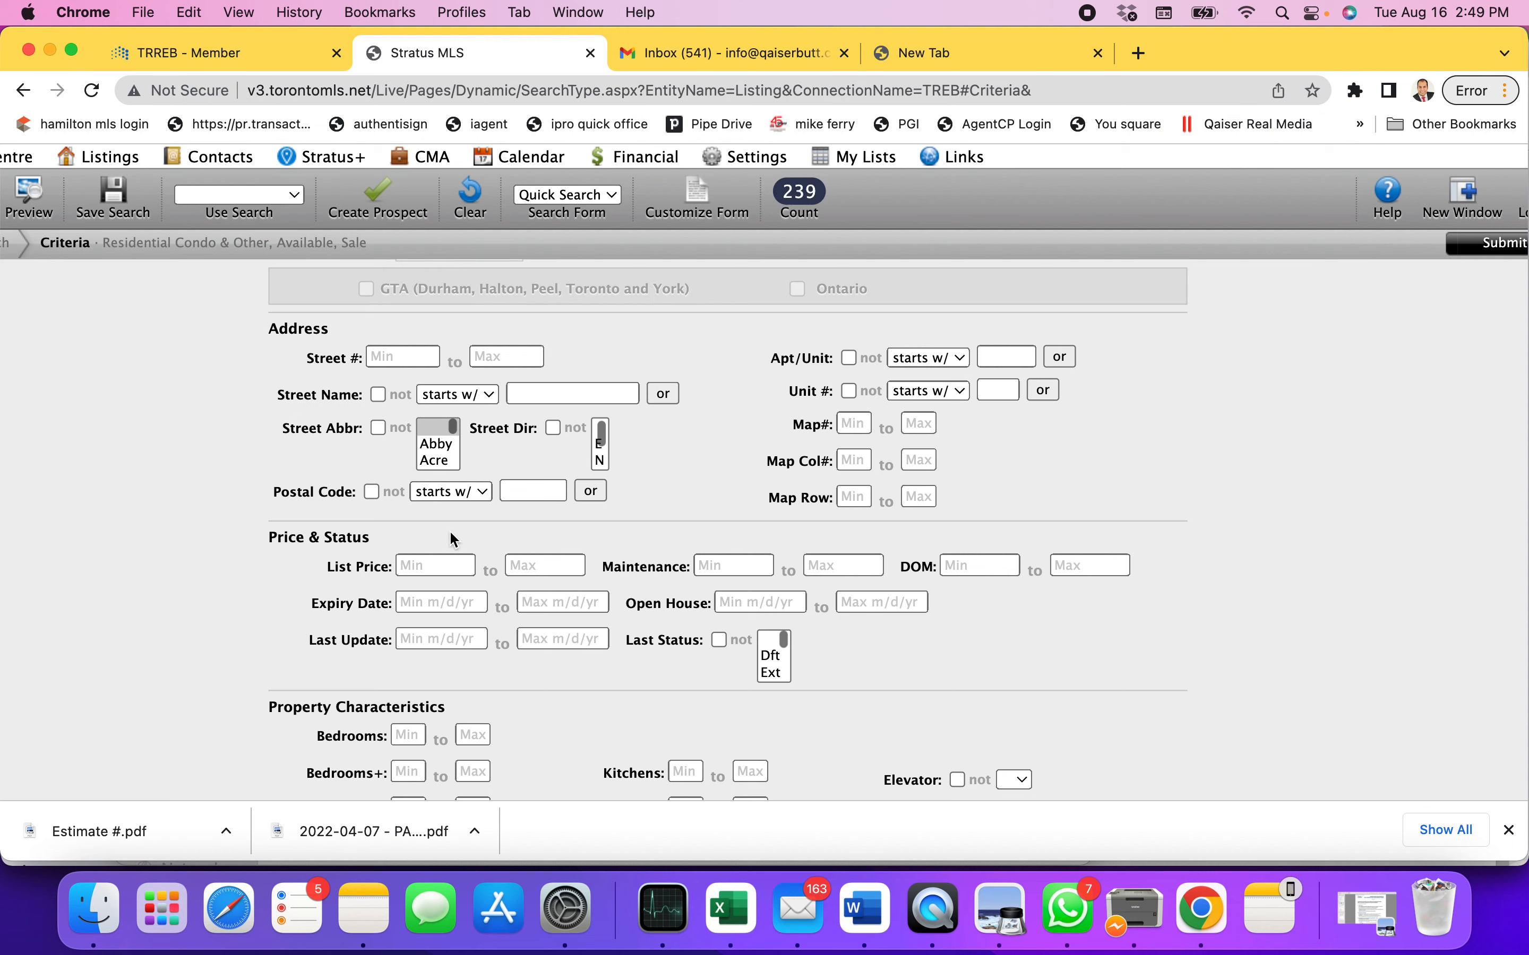
Set the list price range to 400000 to 600000 and the maximum maintenance to 600
left_click(429, 563)
left_click(524, 566)
type("6")
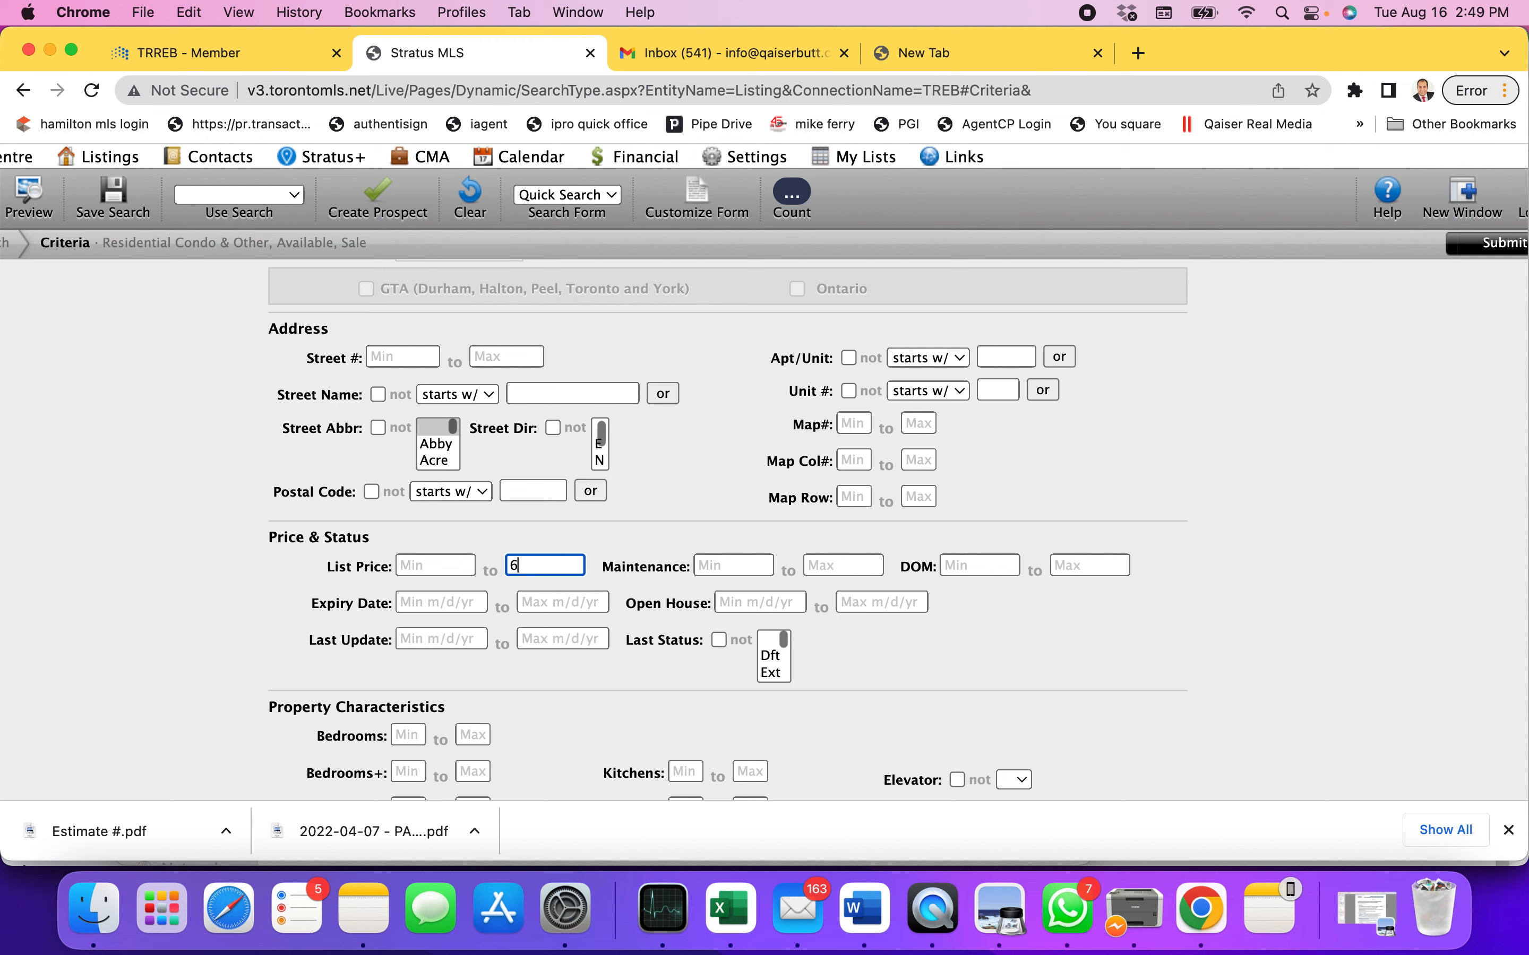
type("00000")
left_click(435, 567)
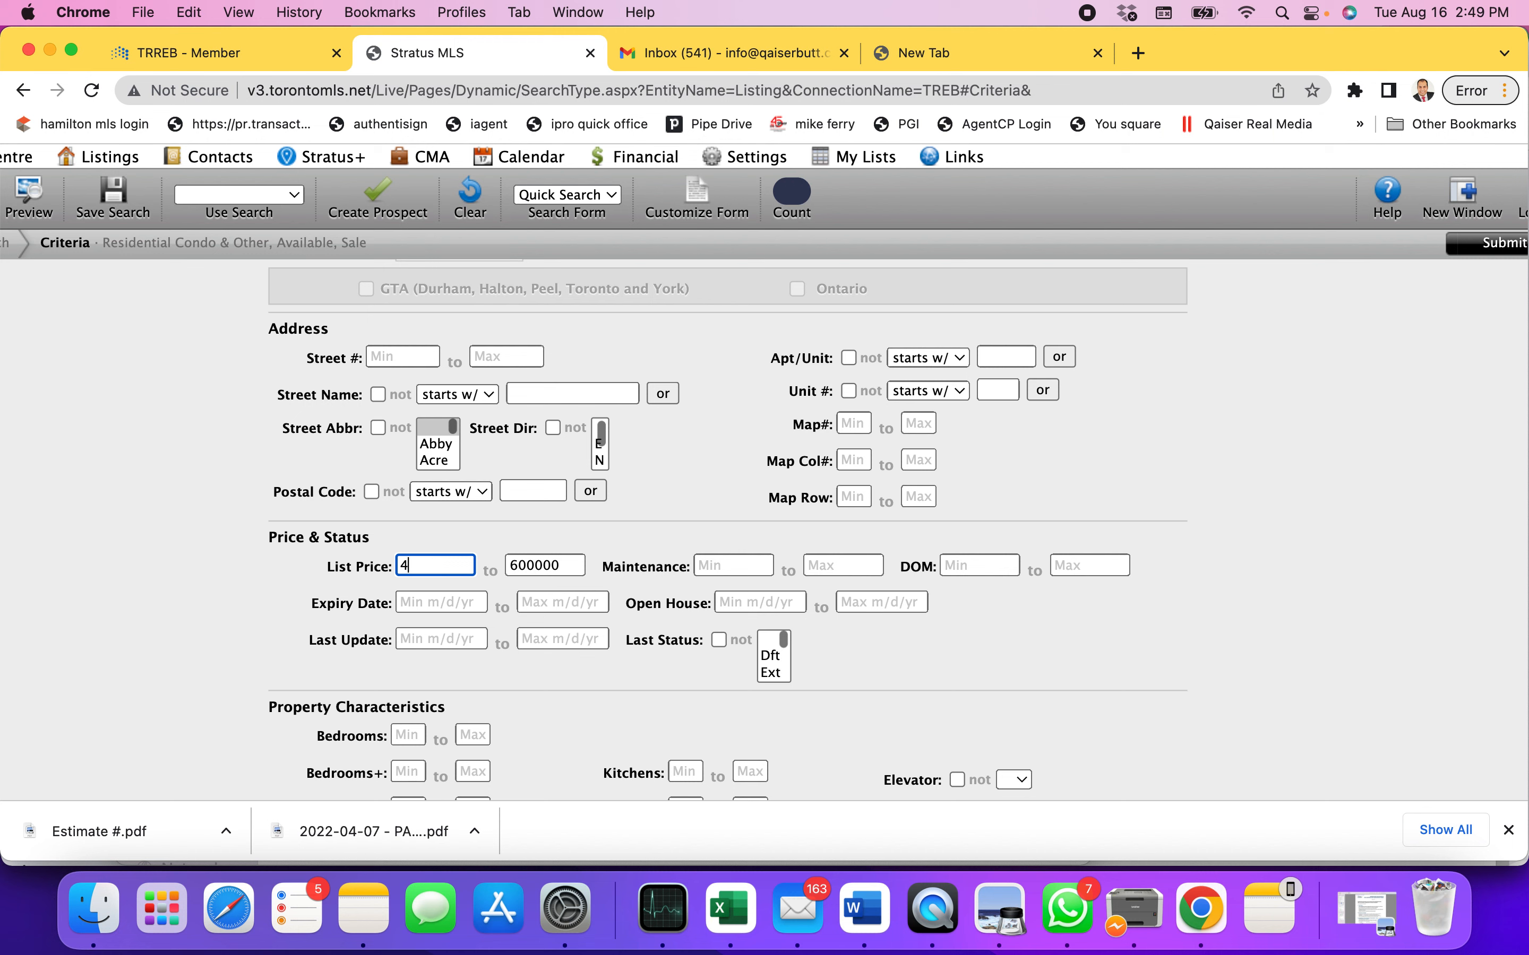
type("400000")
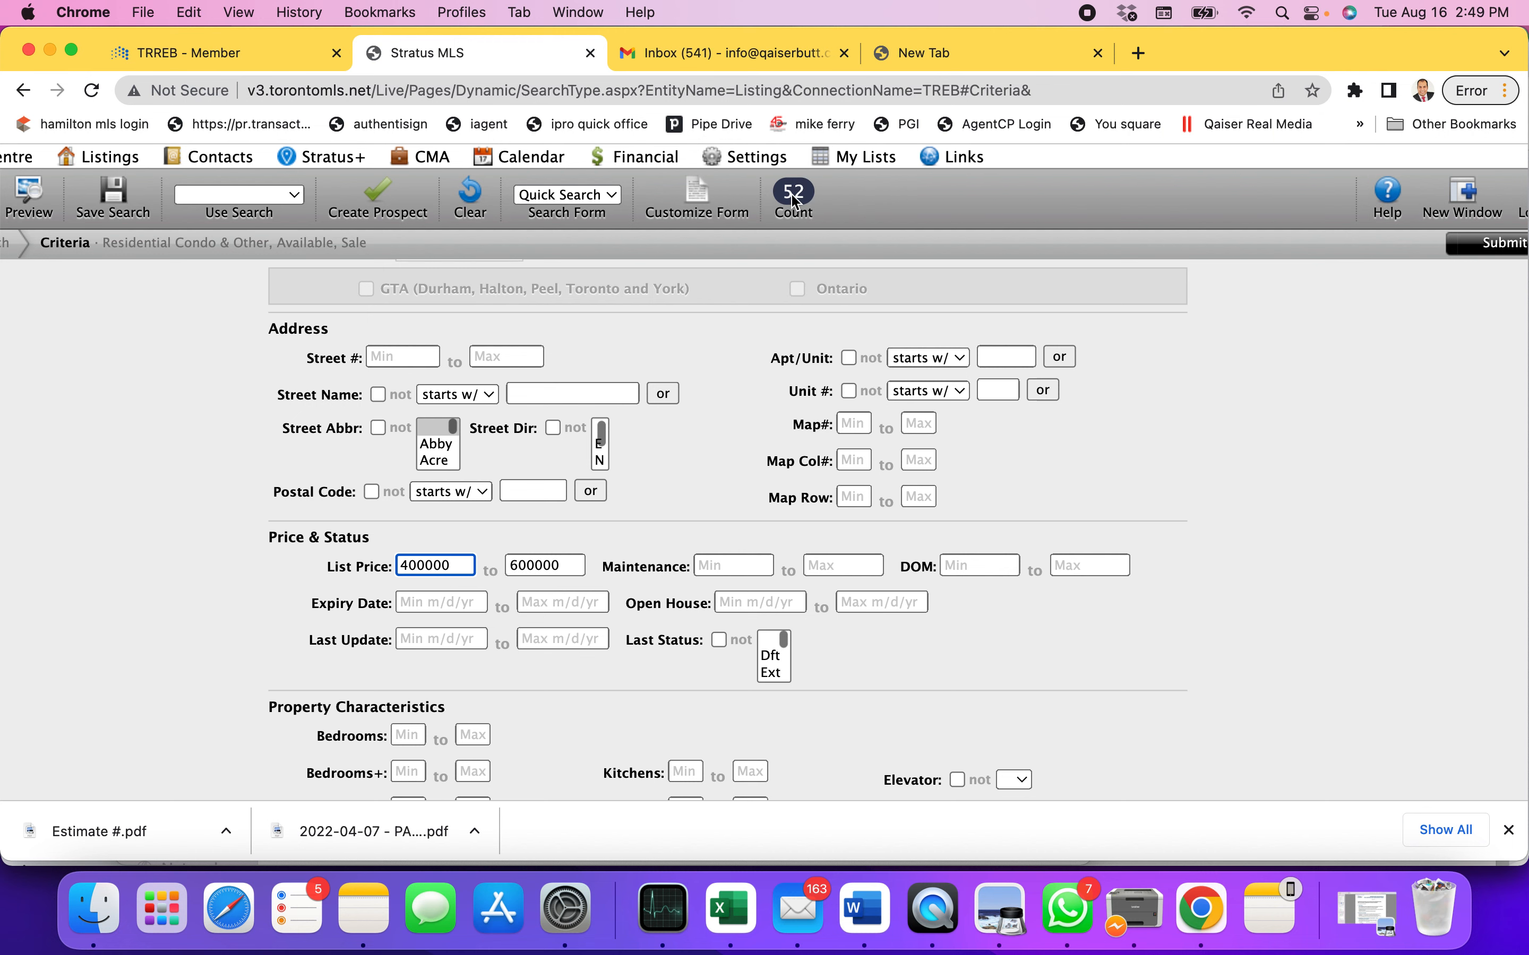
left_click(855, 566)
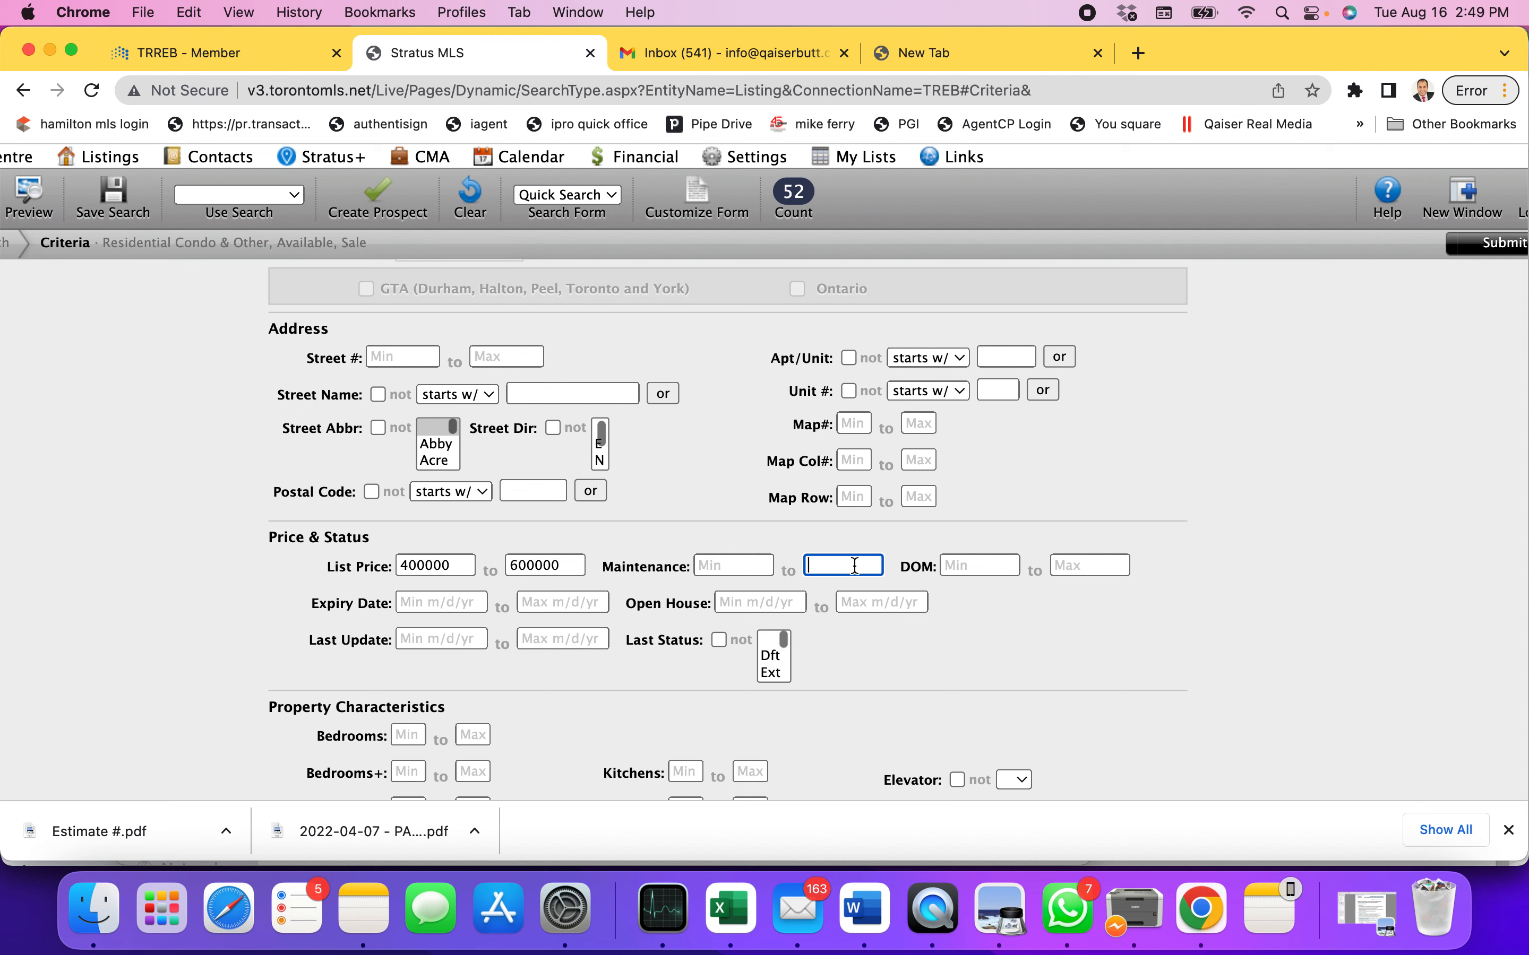
type("600")
Try minimum DOM values of 30, 90 and 60, and leave the DOM range empty
left_click(1073, 567)
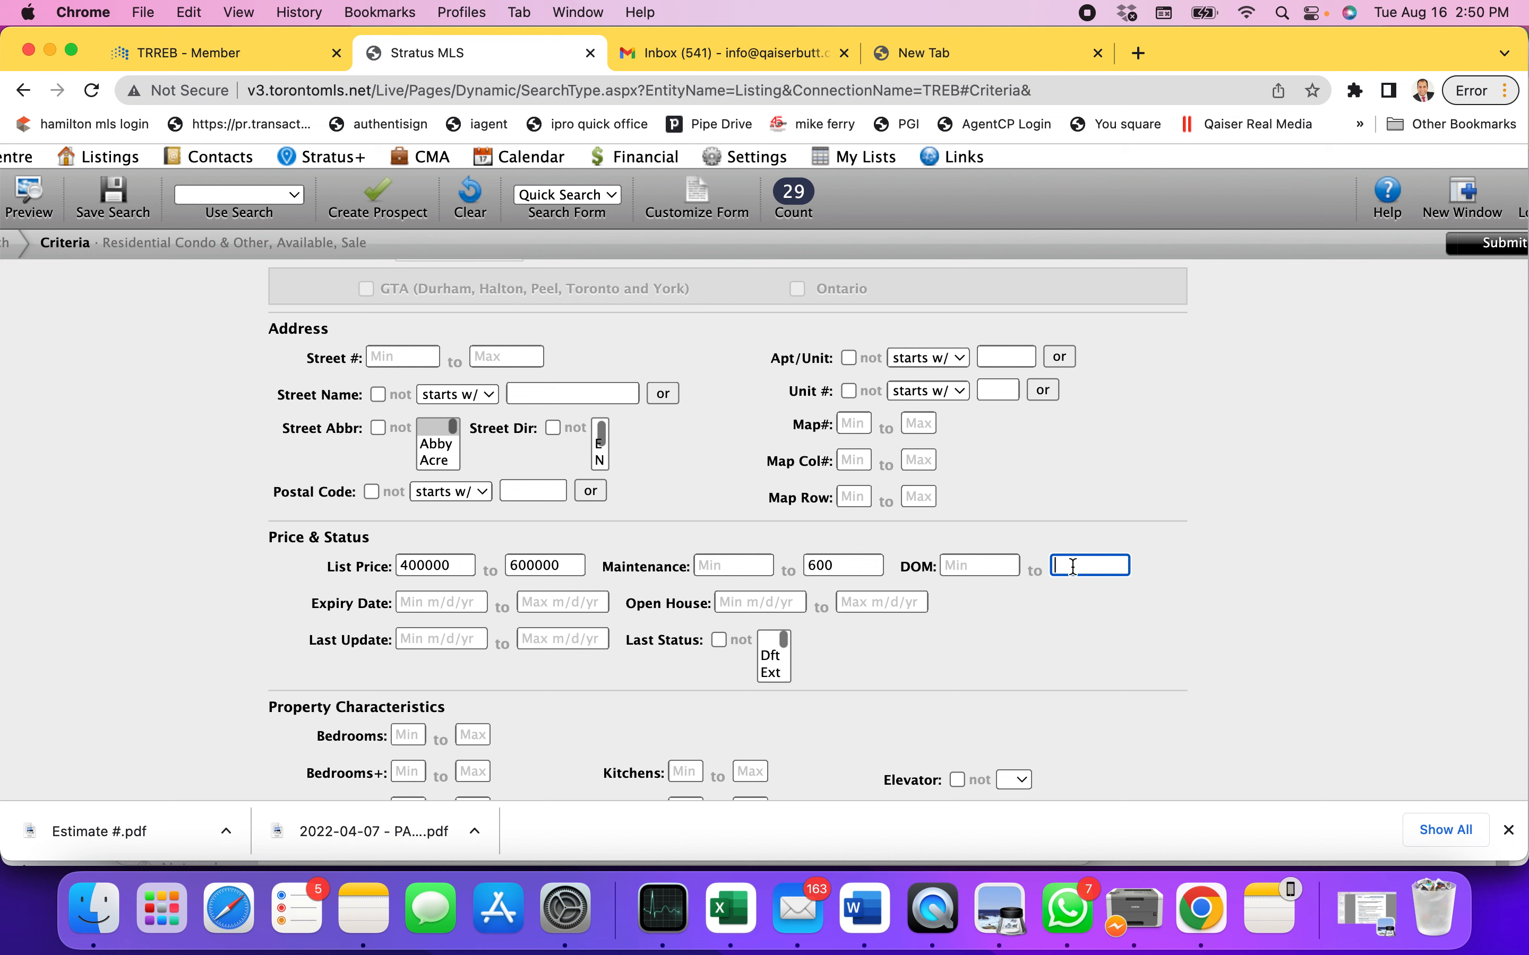
type("3")
key("BackSpace")
left_click(965, 568)
type("30")
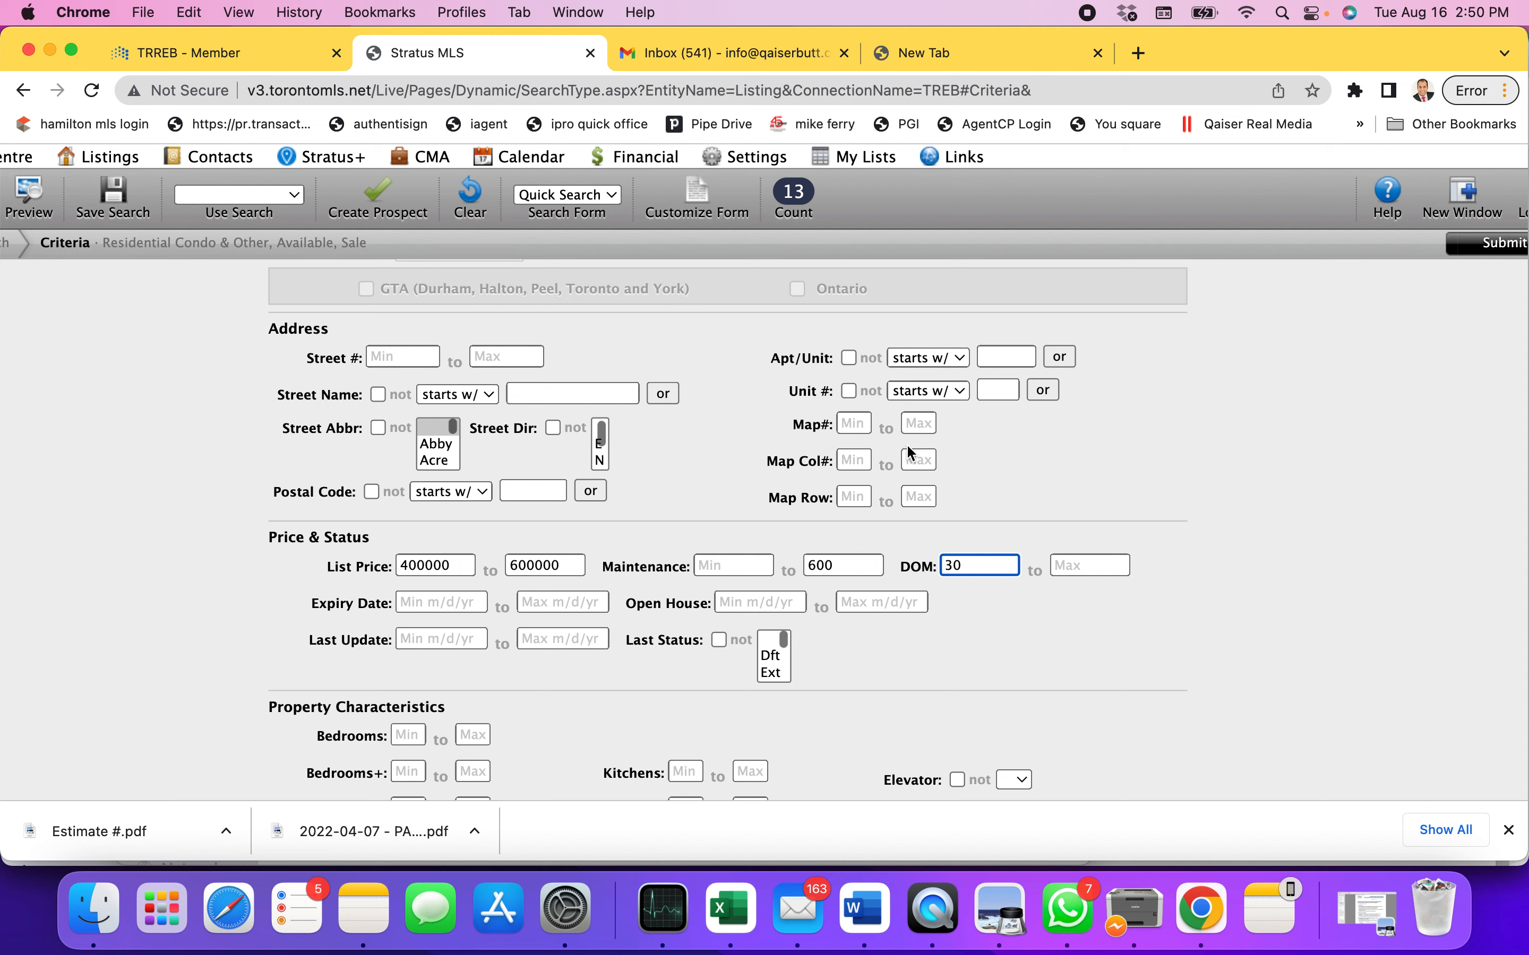
key("BackSpace")
key("BackSpace")
type("90")
key("BackSpace")
key("BackSpace")
type("60")
key("BackSpace")
key("BackSpace")
Try the Last Status filters New, Pc and Sc, and switch the not option on and off
scroll(770, 654, "down", 2)
scroll(773, 658, "down", 3)
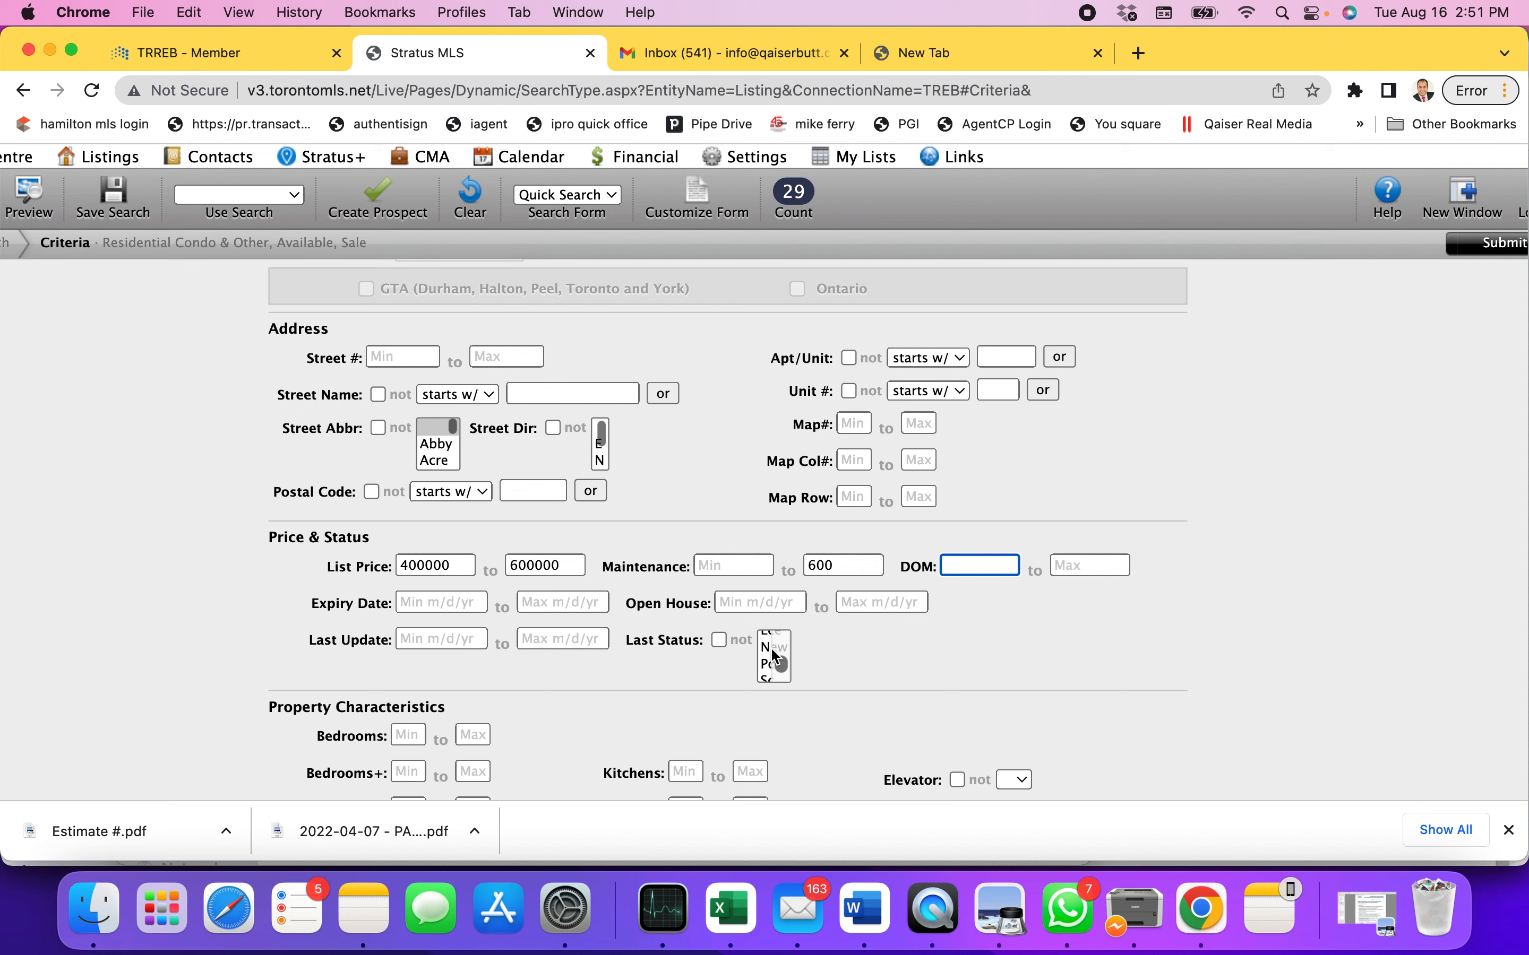
left_click(771, 650)
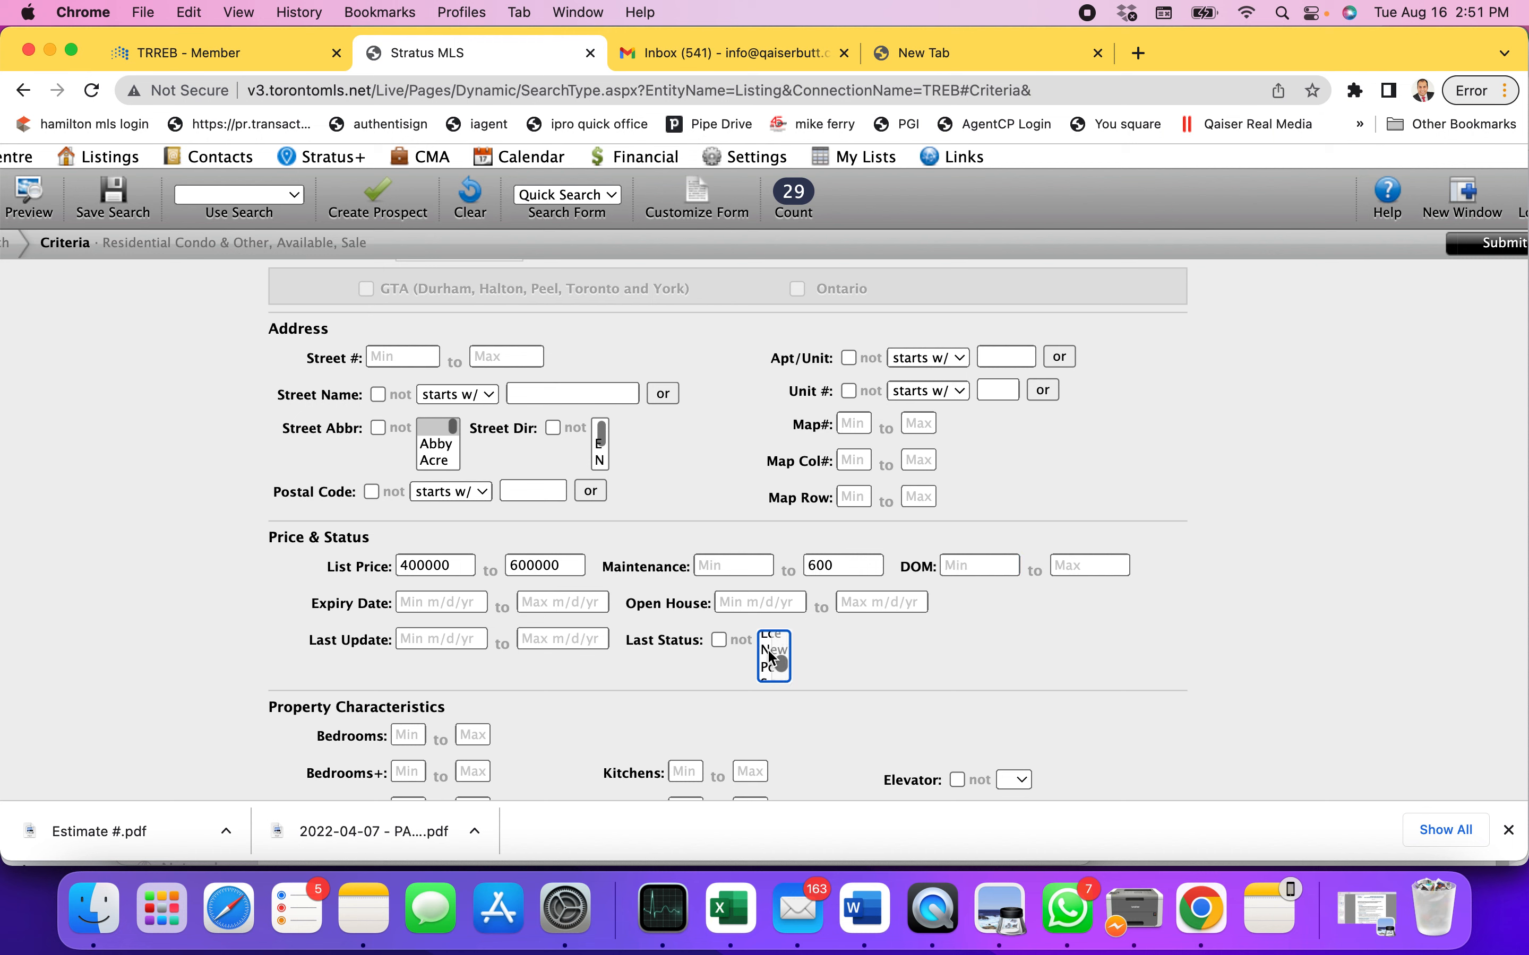
left_click(768, 649)
left_click(770, 668)
left_click(771, 658)
left_click(718, 640)
left_click(720, 640)
Reset the Last Status filter to its blank entry
scroll(652, 686, "down", 5)
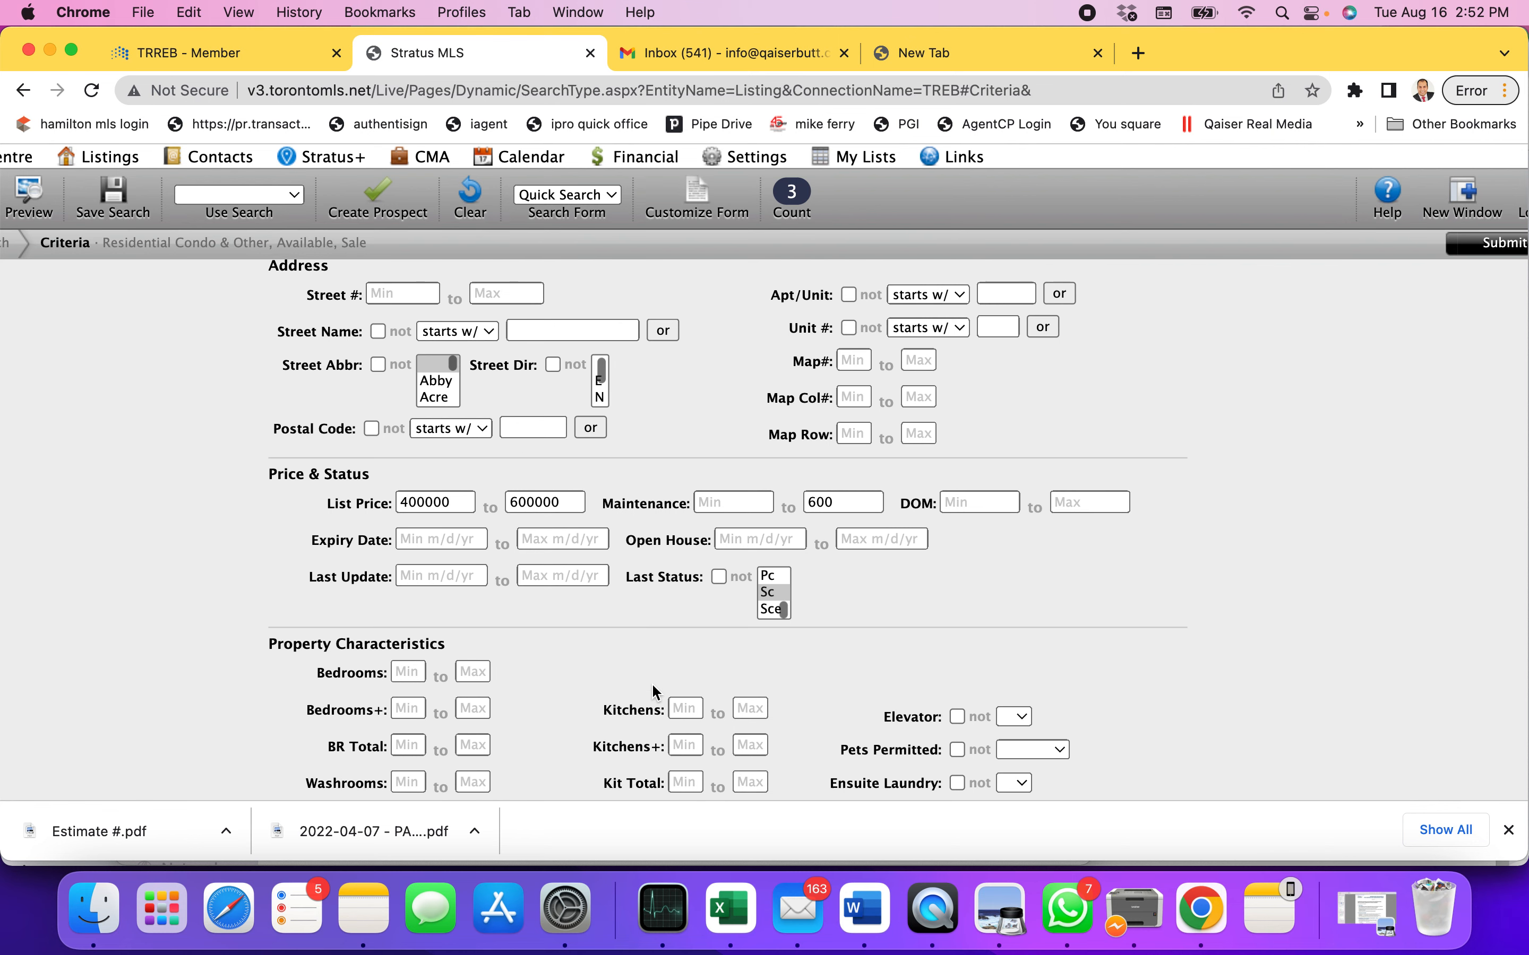
scroll(653, 686, "down", 1)
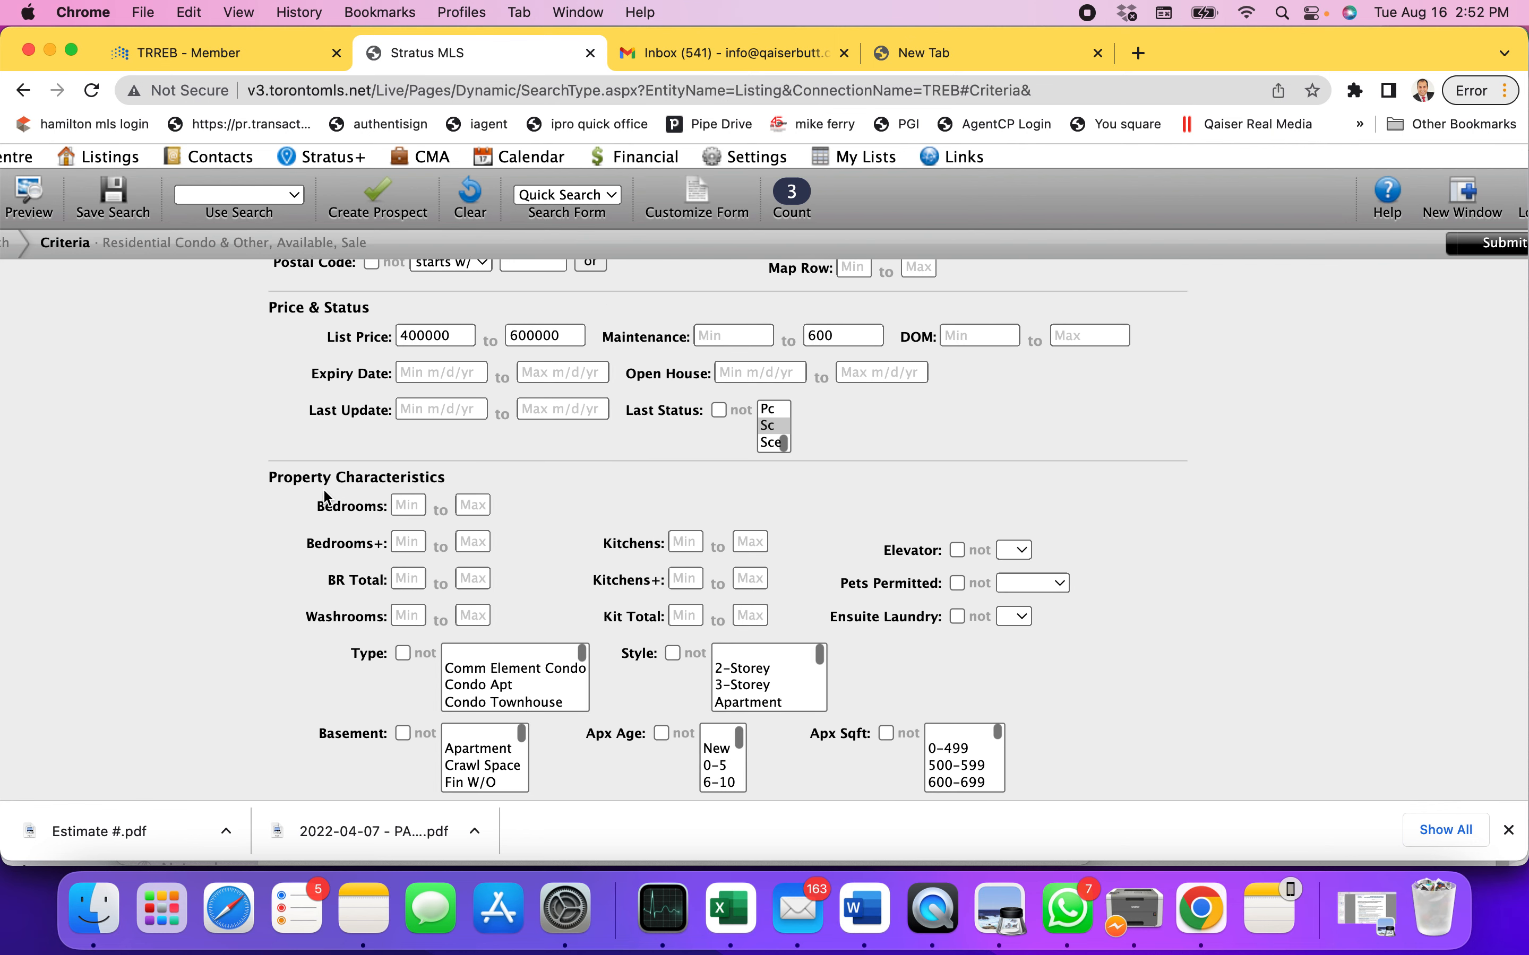
left_click(408, 501)
scroll(778, 430, "up", 2)
scroll(779, 430, "up", 3)
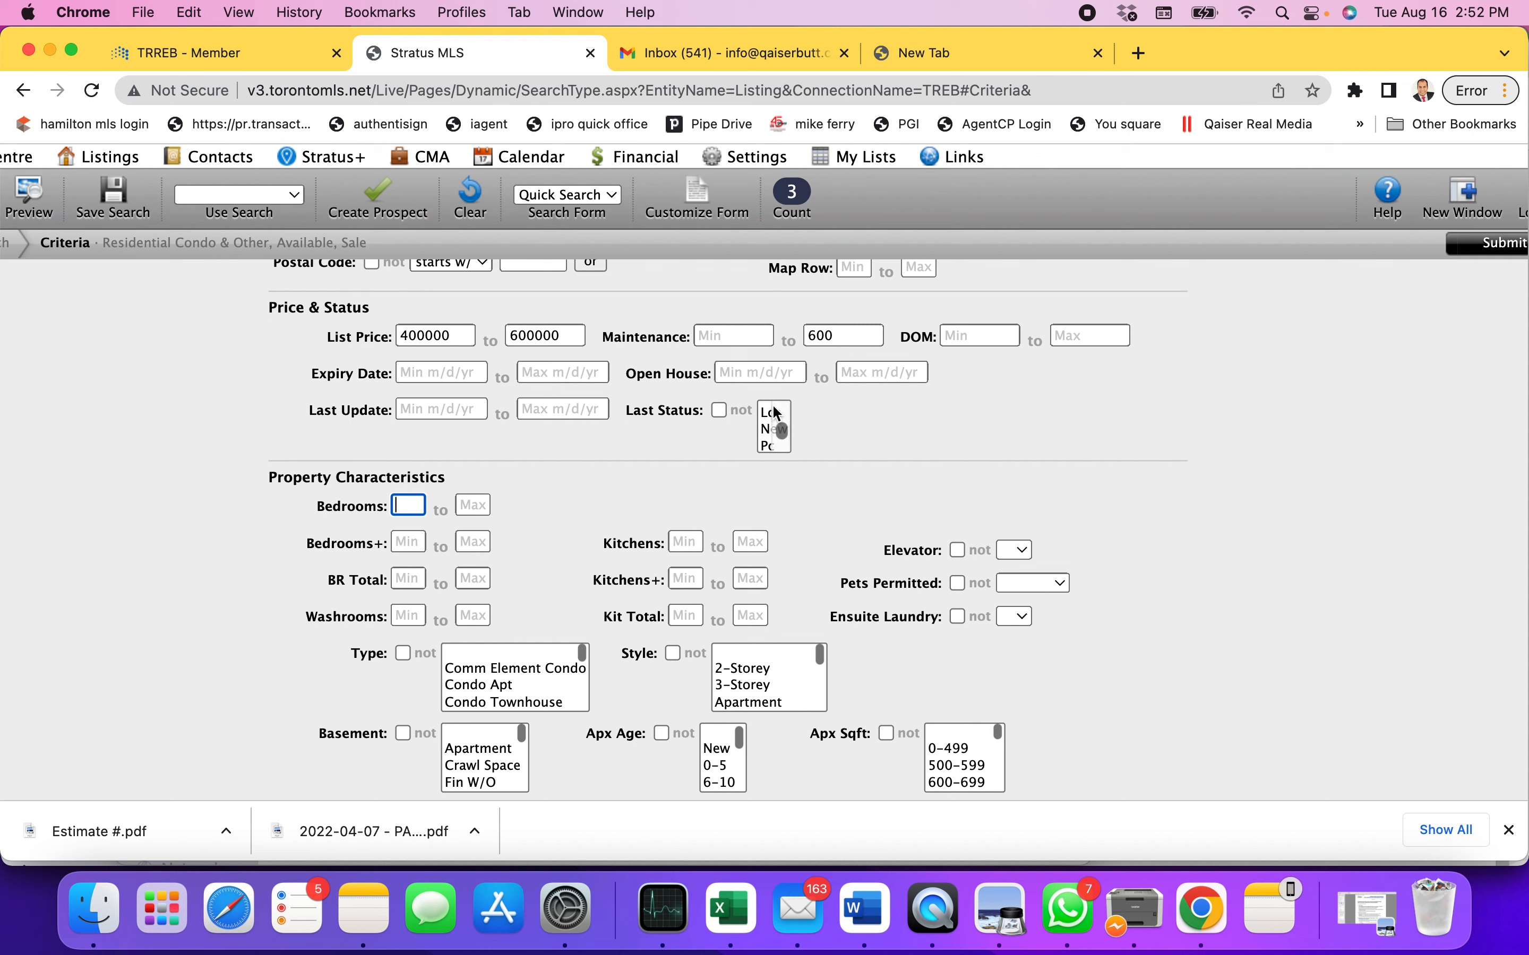
left_click(770, 412)
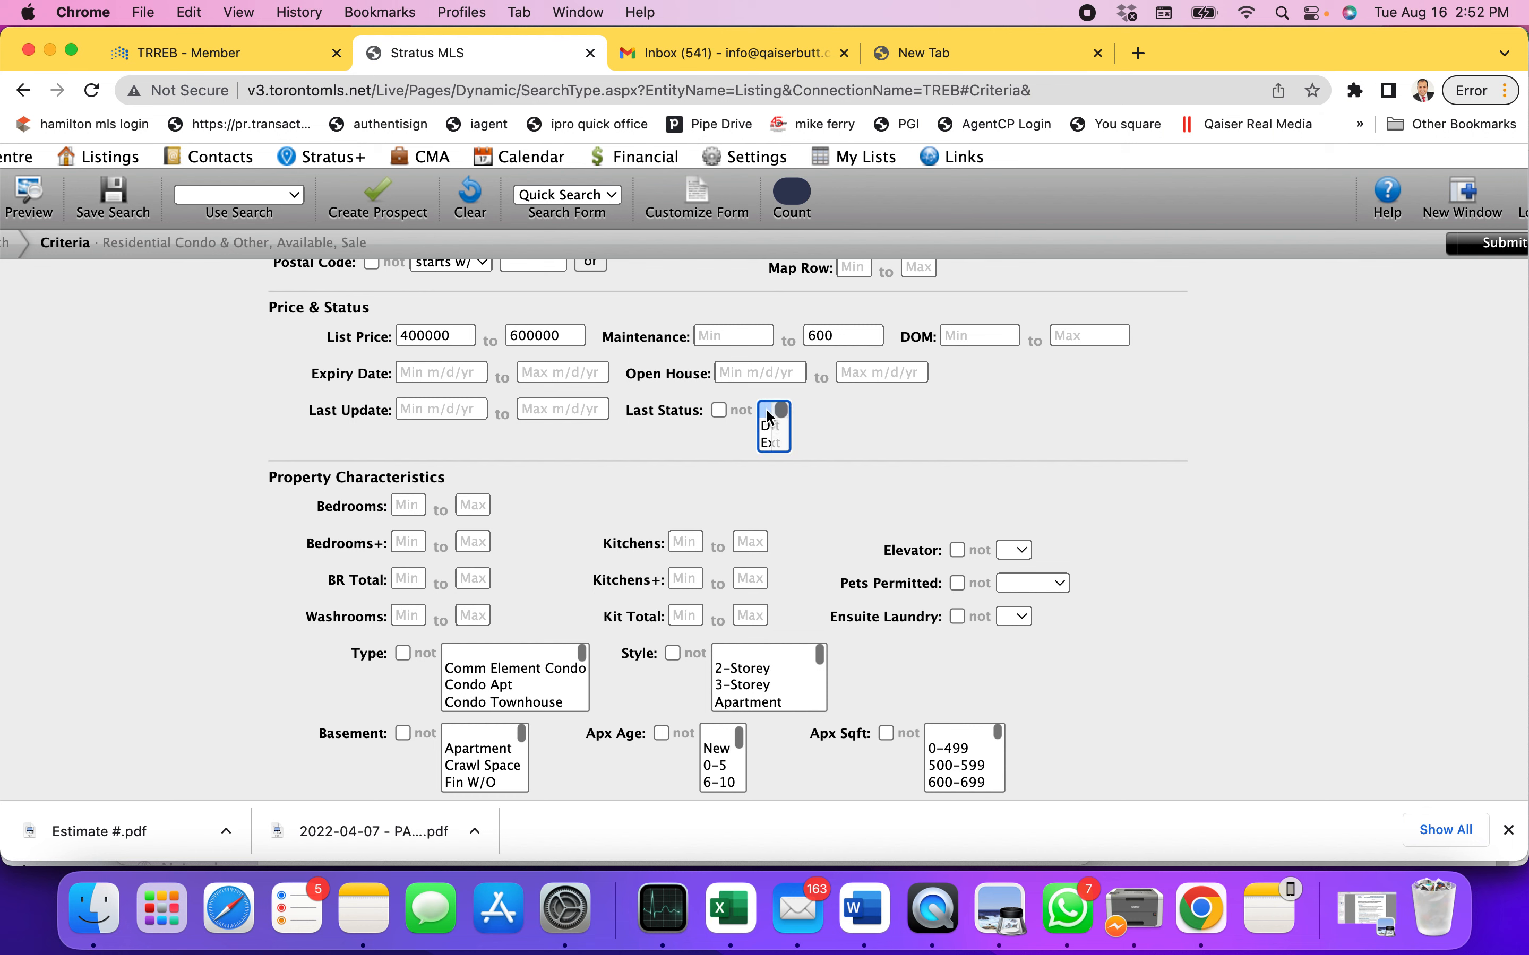
Set the minimum bedrooms to 2, and try a Bedrooms+ minimum of 1 before clearing it
left_click(416, 506)
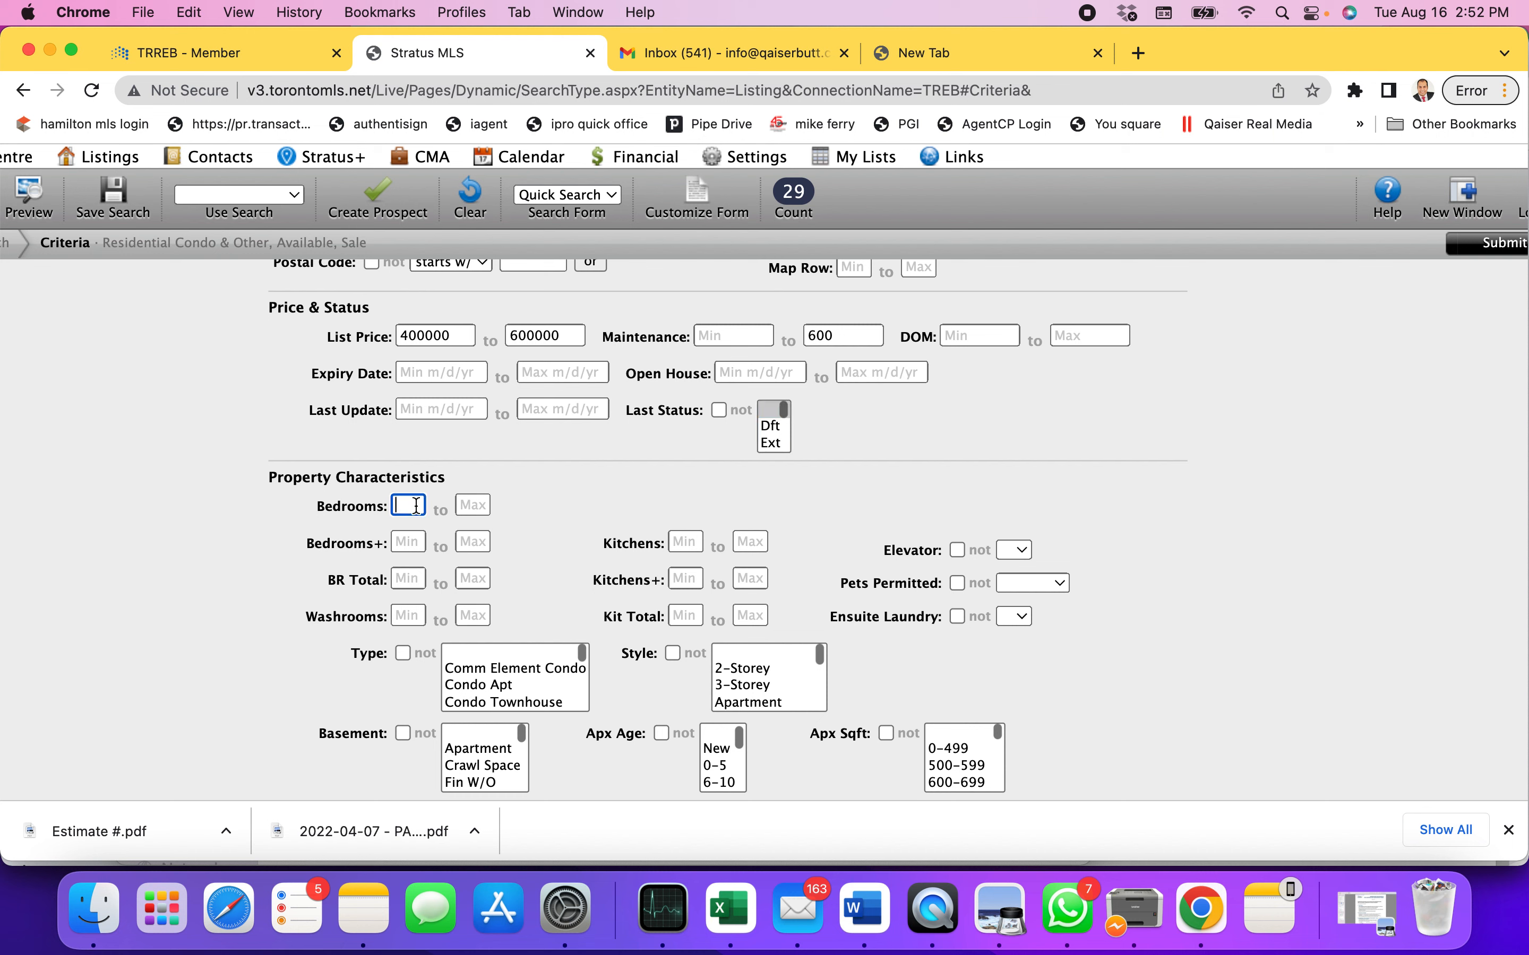
type("2")
left_click(404, 541)
type("1")
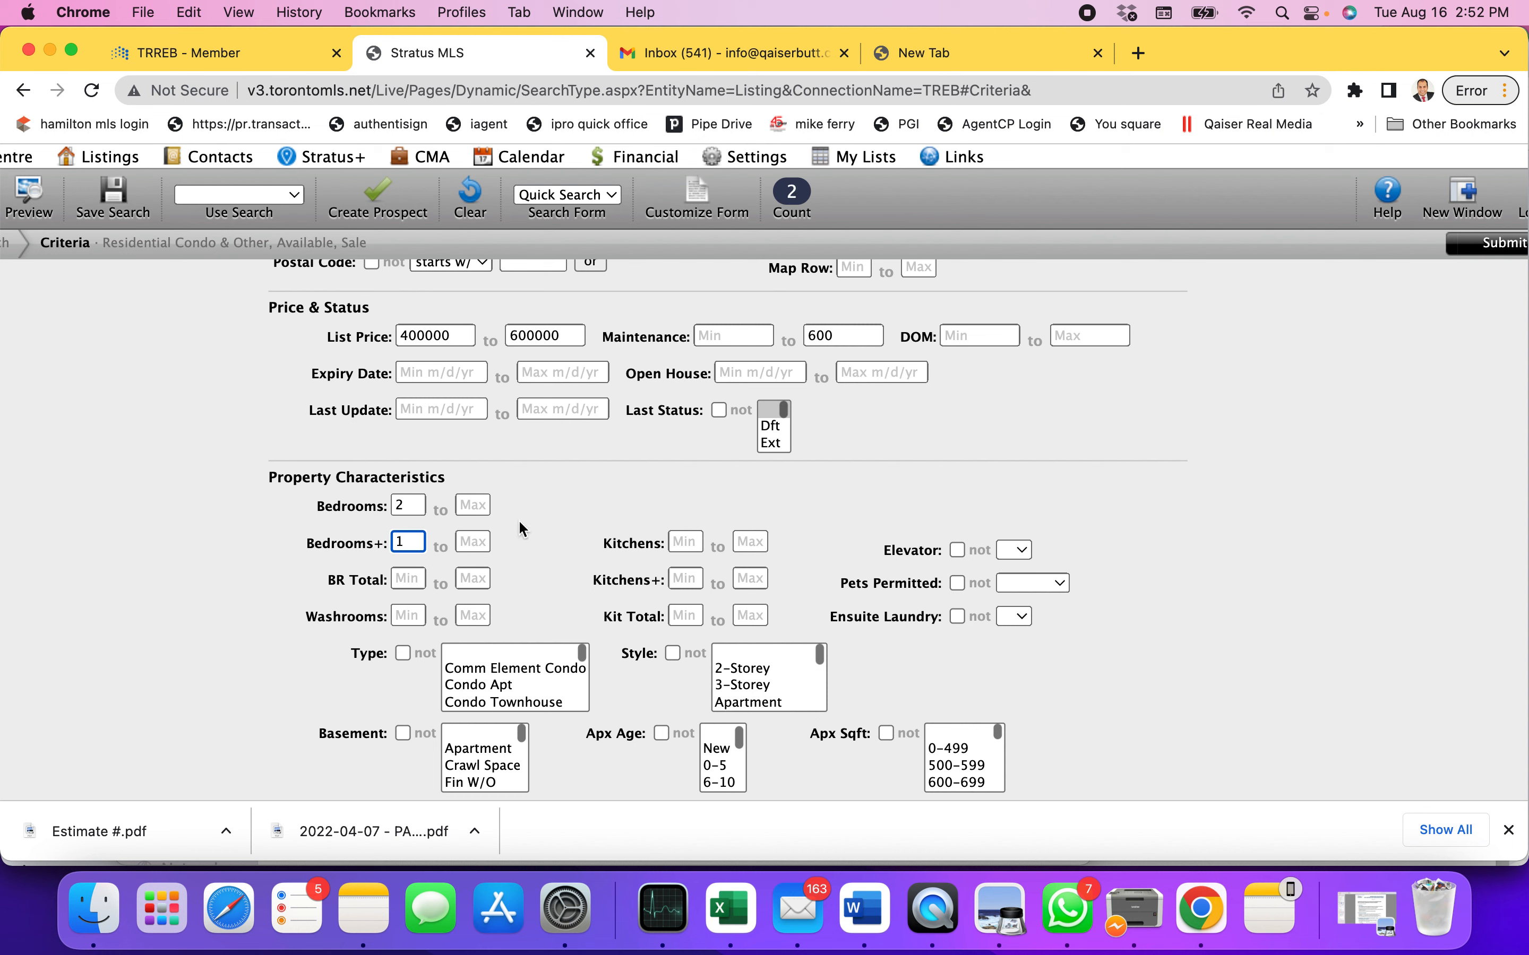
key("BackSpace")
Try a minimum of 2 washrooms and clear the value again
left_click(411, 615)
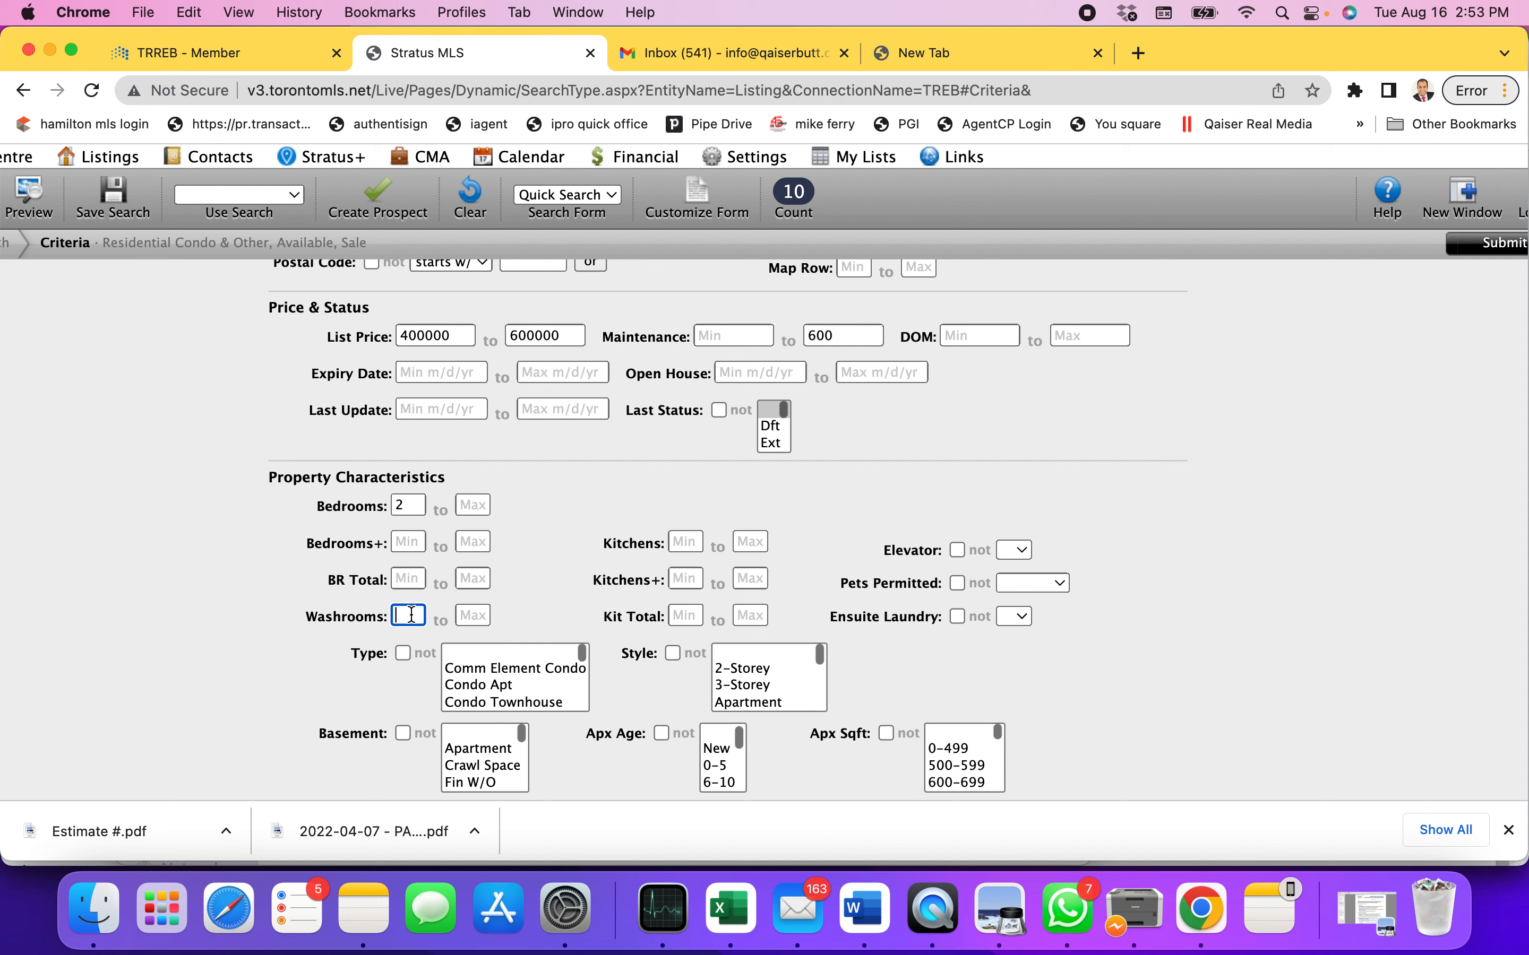
type("2")
key("BackSpace")
Try Kitchens minimums of 1 and 2 and a Kitchens+ minimum of 1, leaving both fields empty
left_click(690, 541)
type("1")
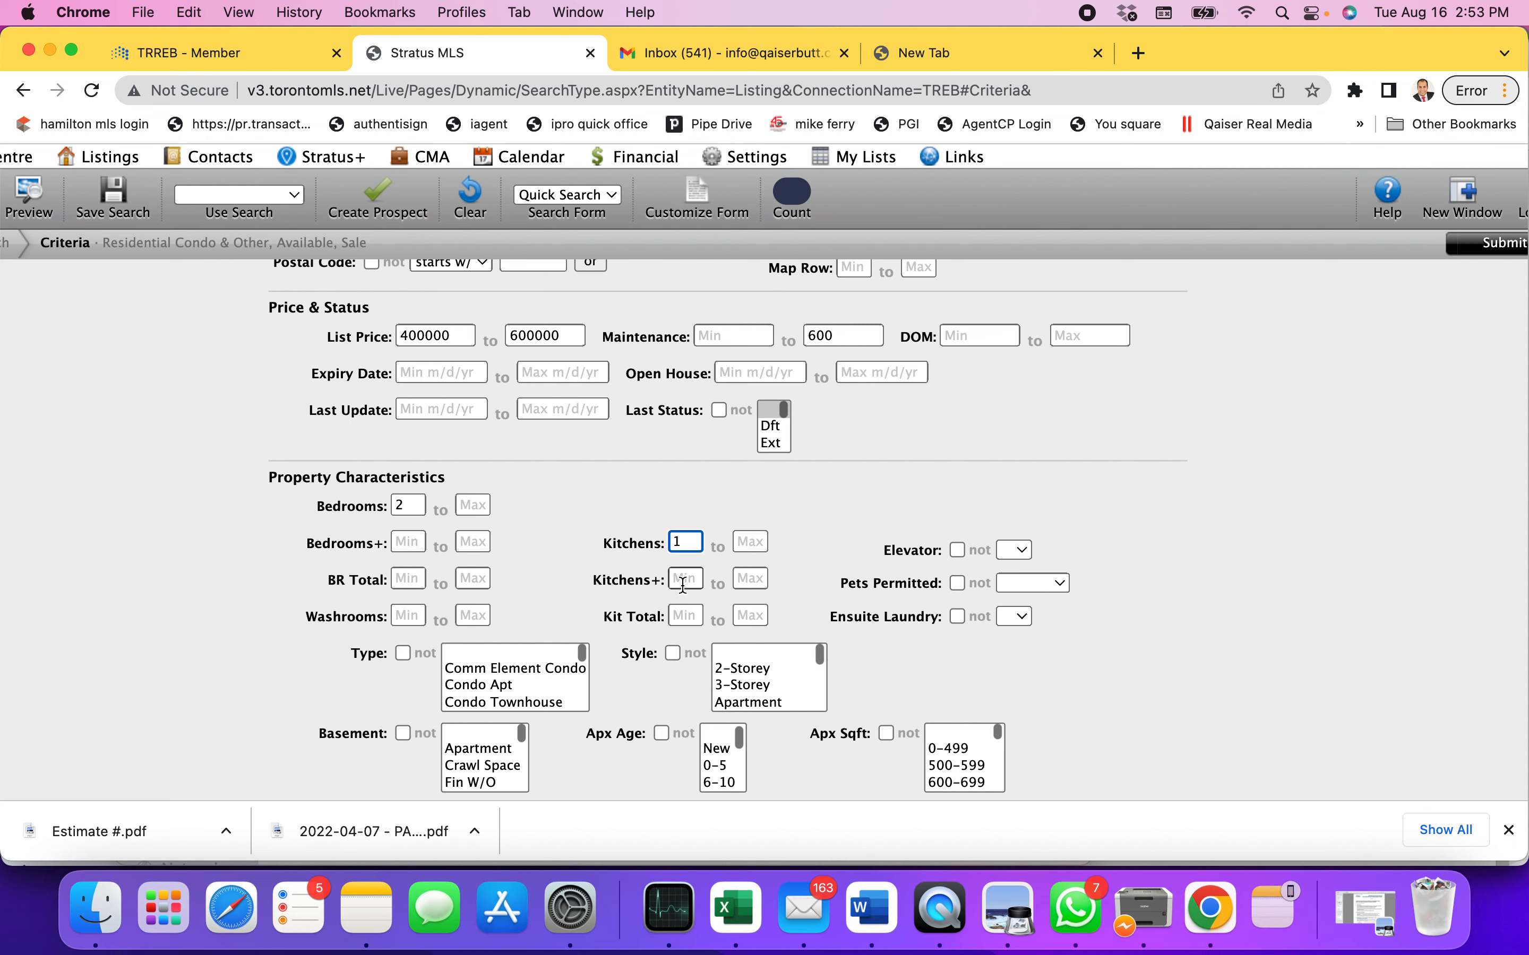
left_click(685, 577)
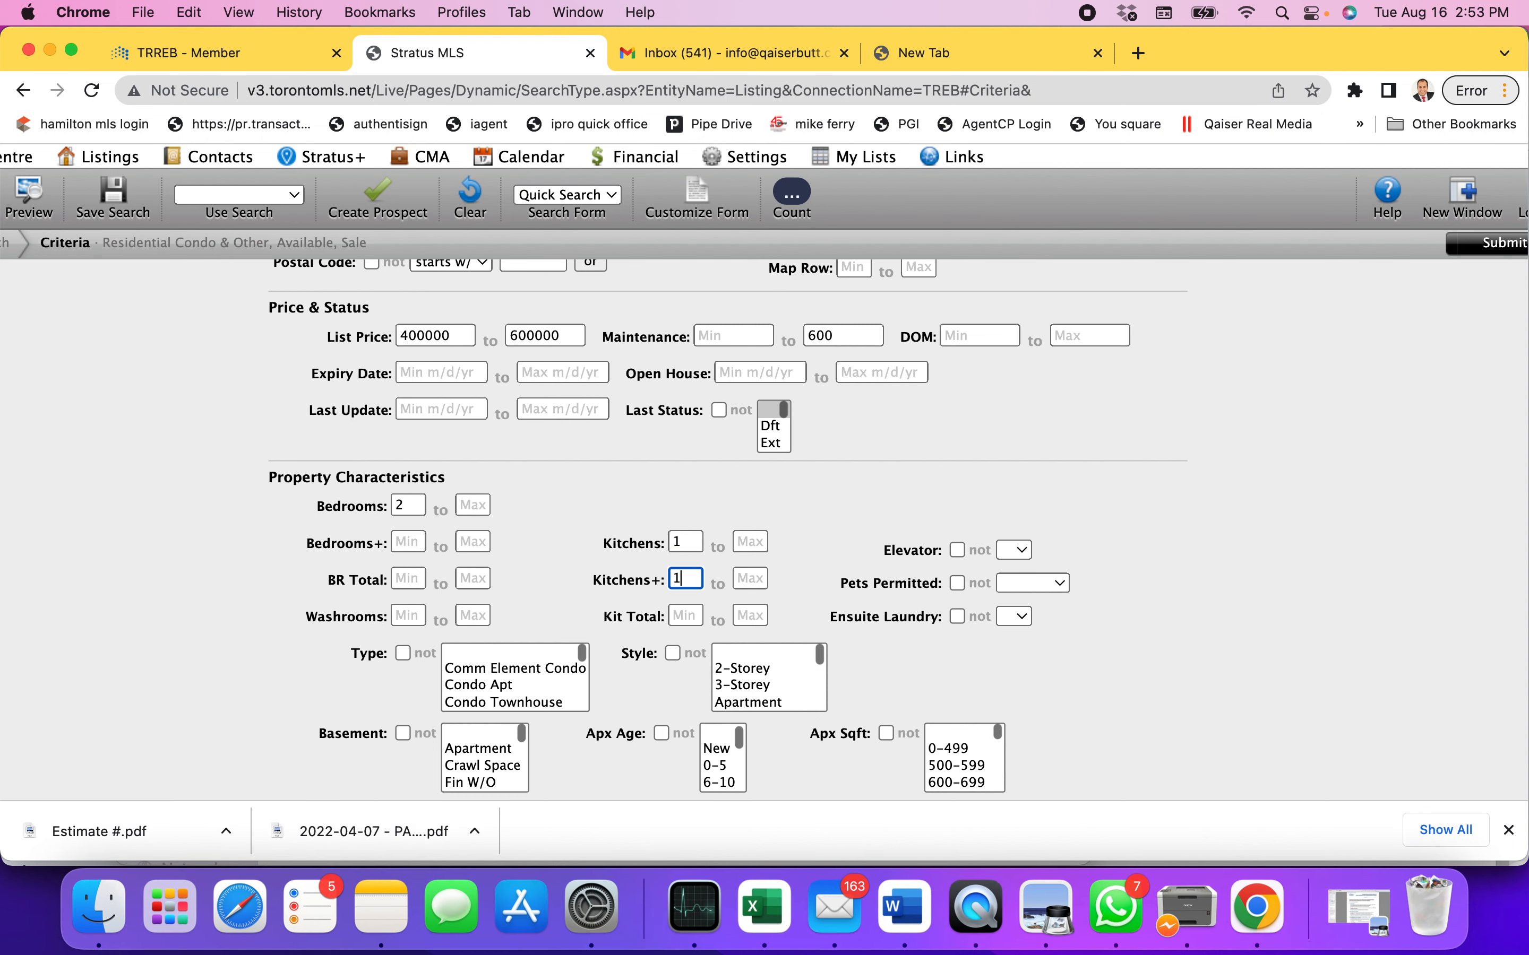
type("1")
key("BackSpace")
left_click(692, 539)
key("BackSpace")
type("2")
key("BackSpace")
Try the Pets Permitted filter with Y and reset it to the blank option
scroll(823, 538, "down", 1)
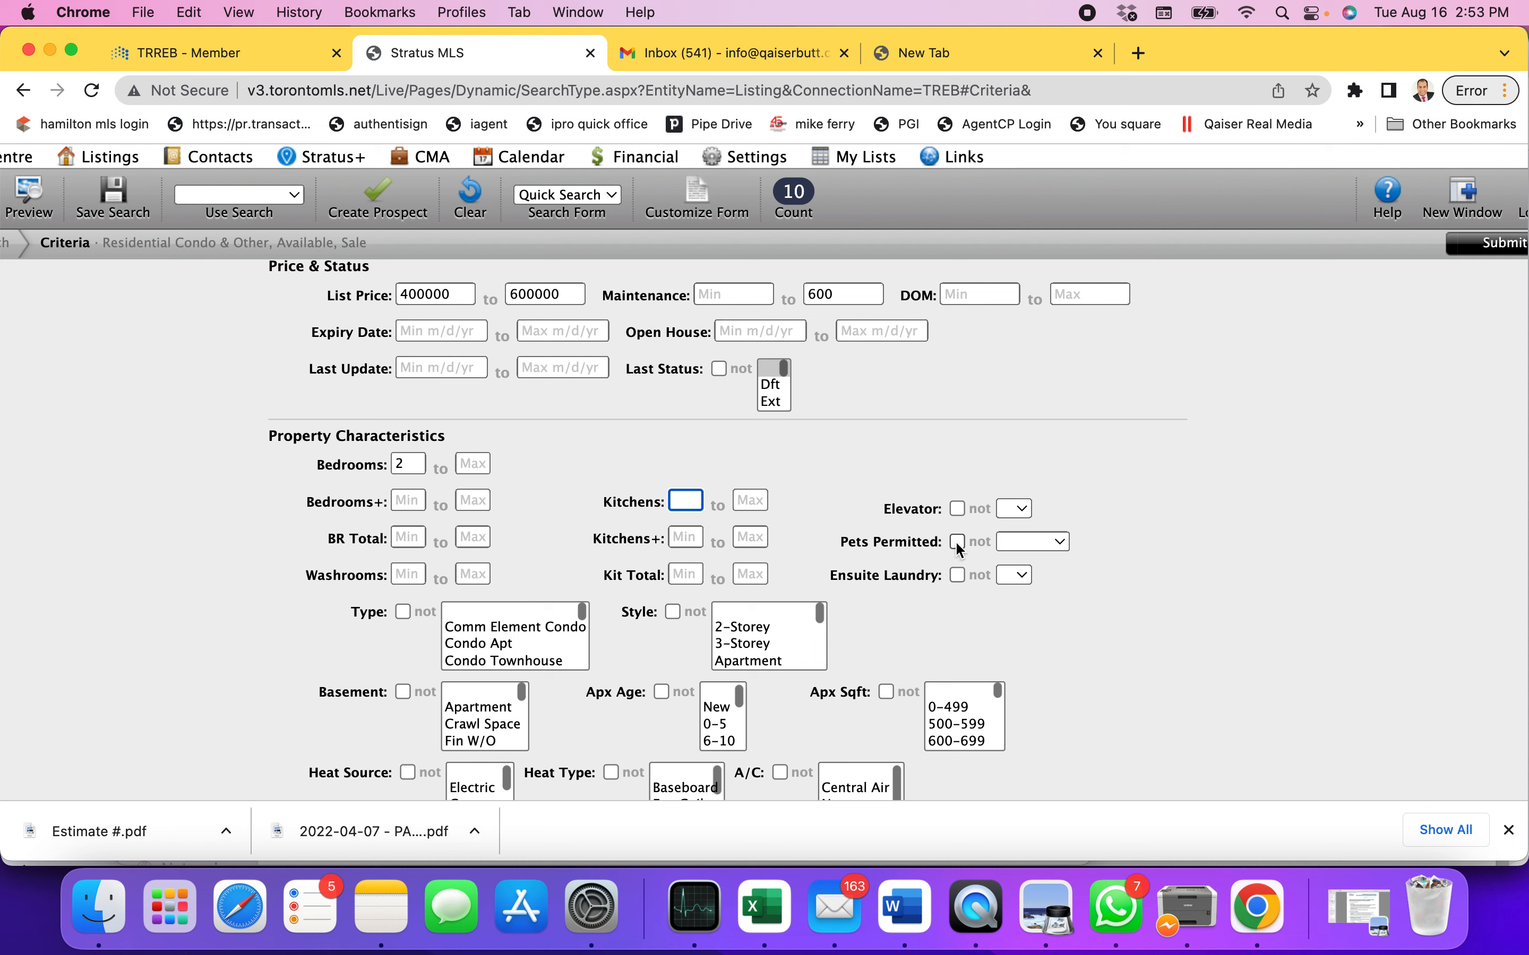
left_click(1028, 544)
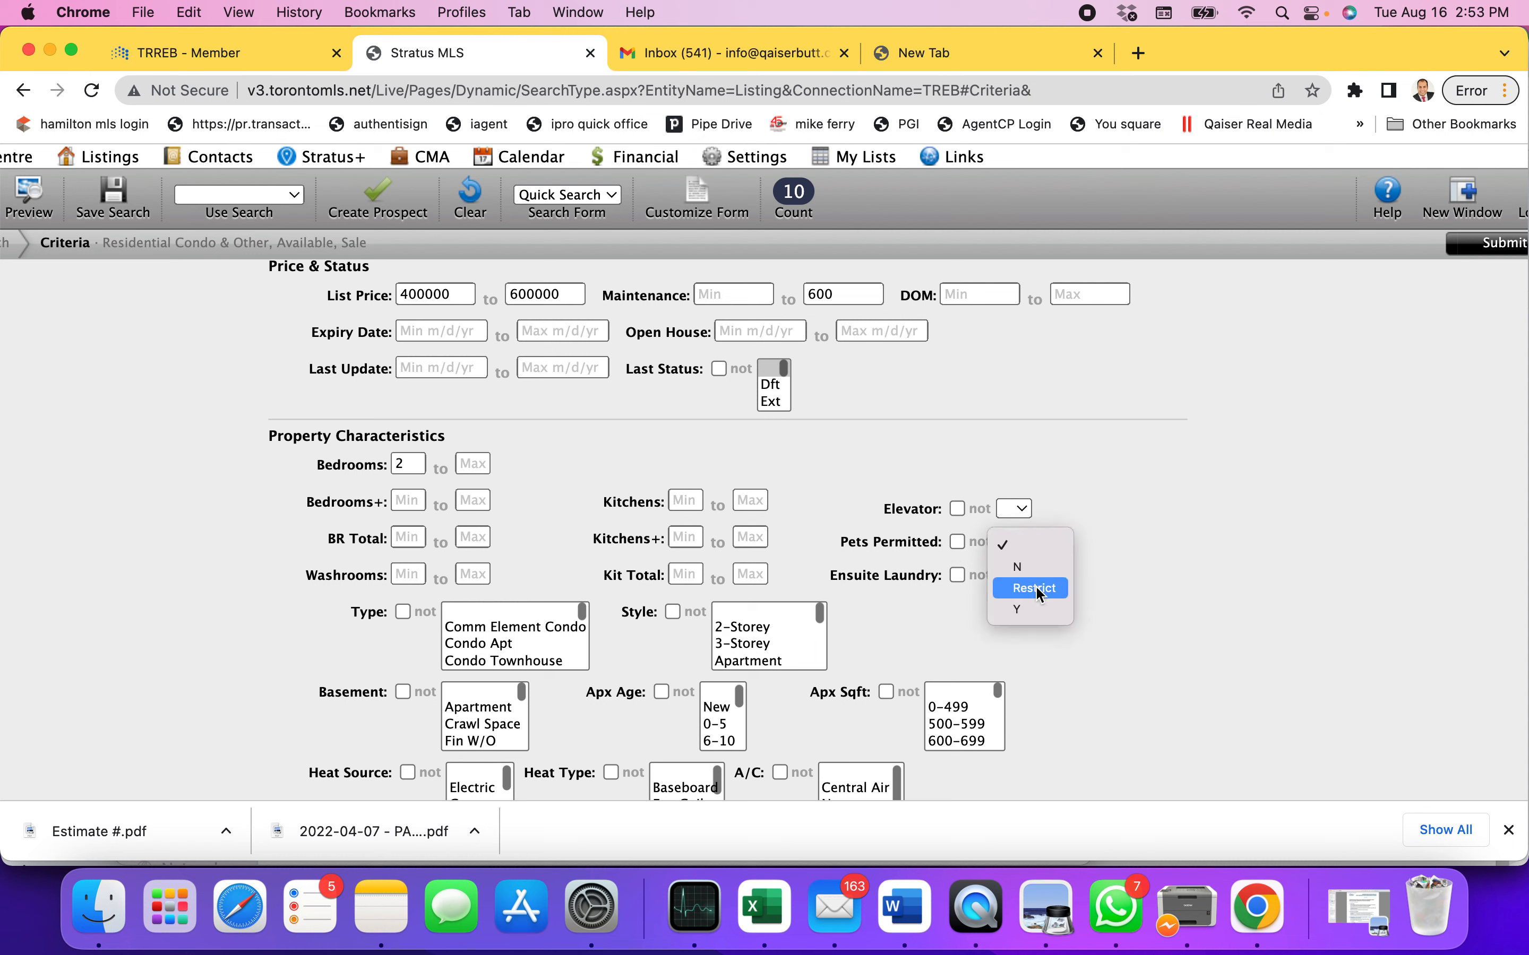
left_click(1033, 609)
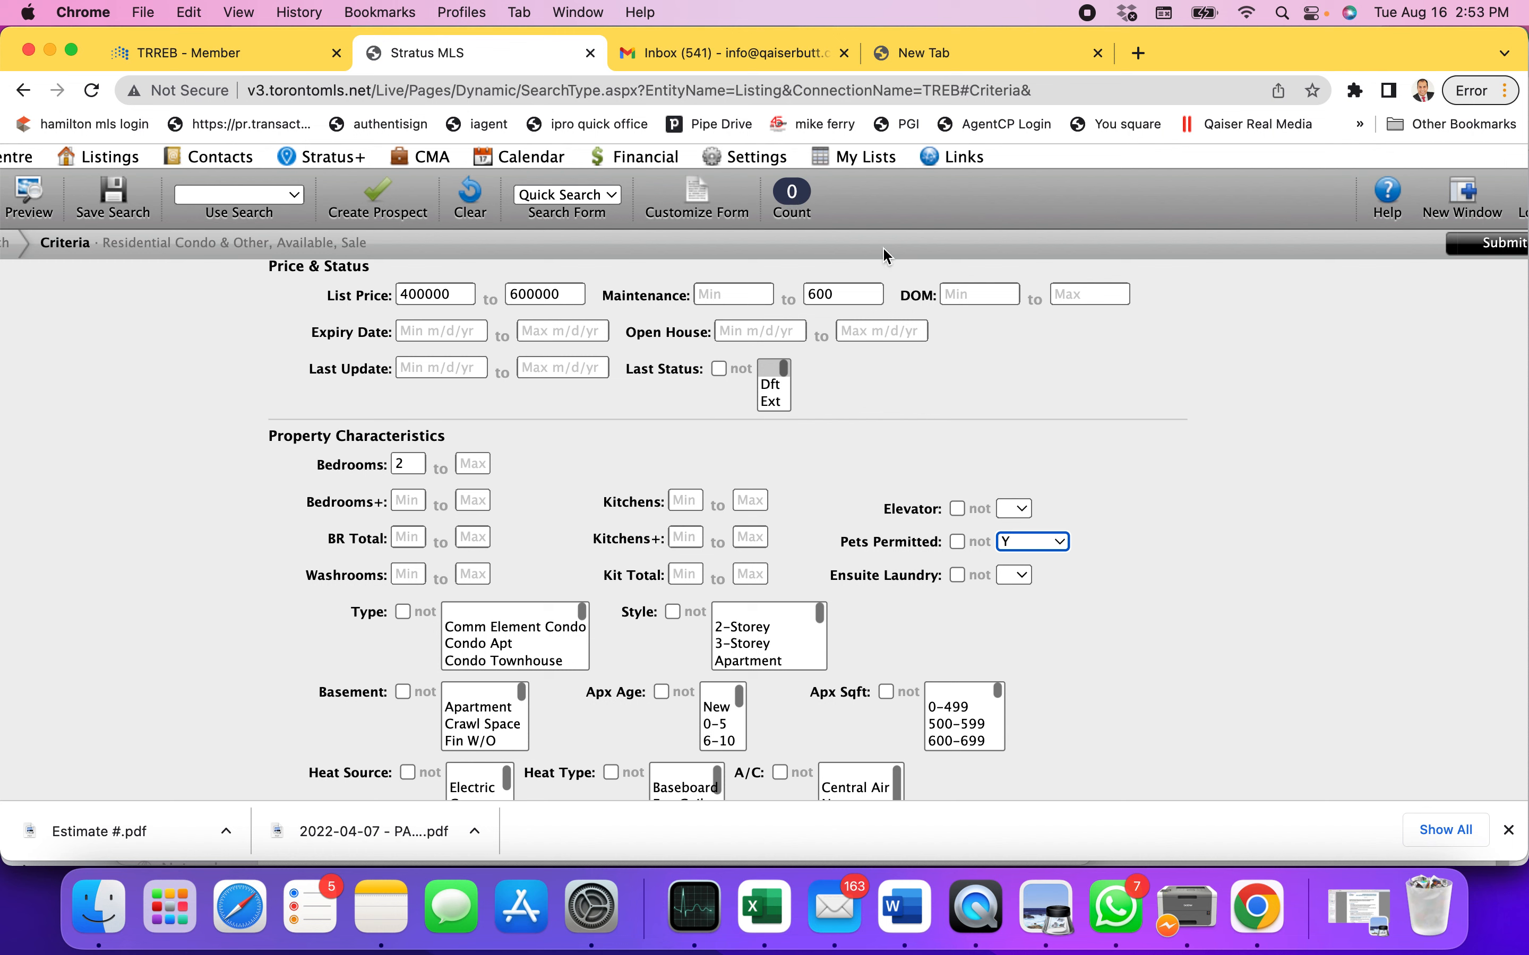
left_click(1020, 540)
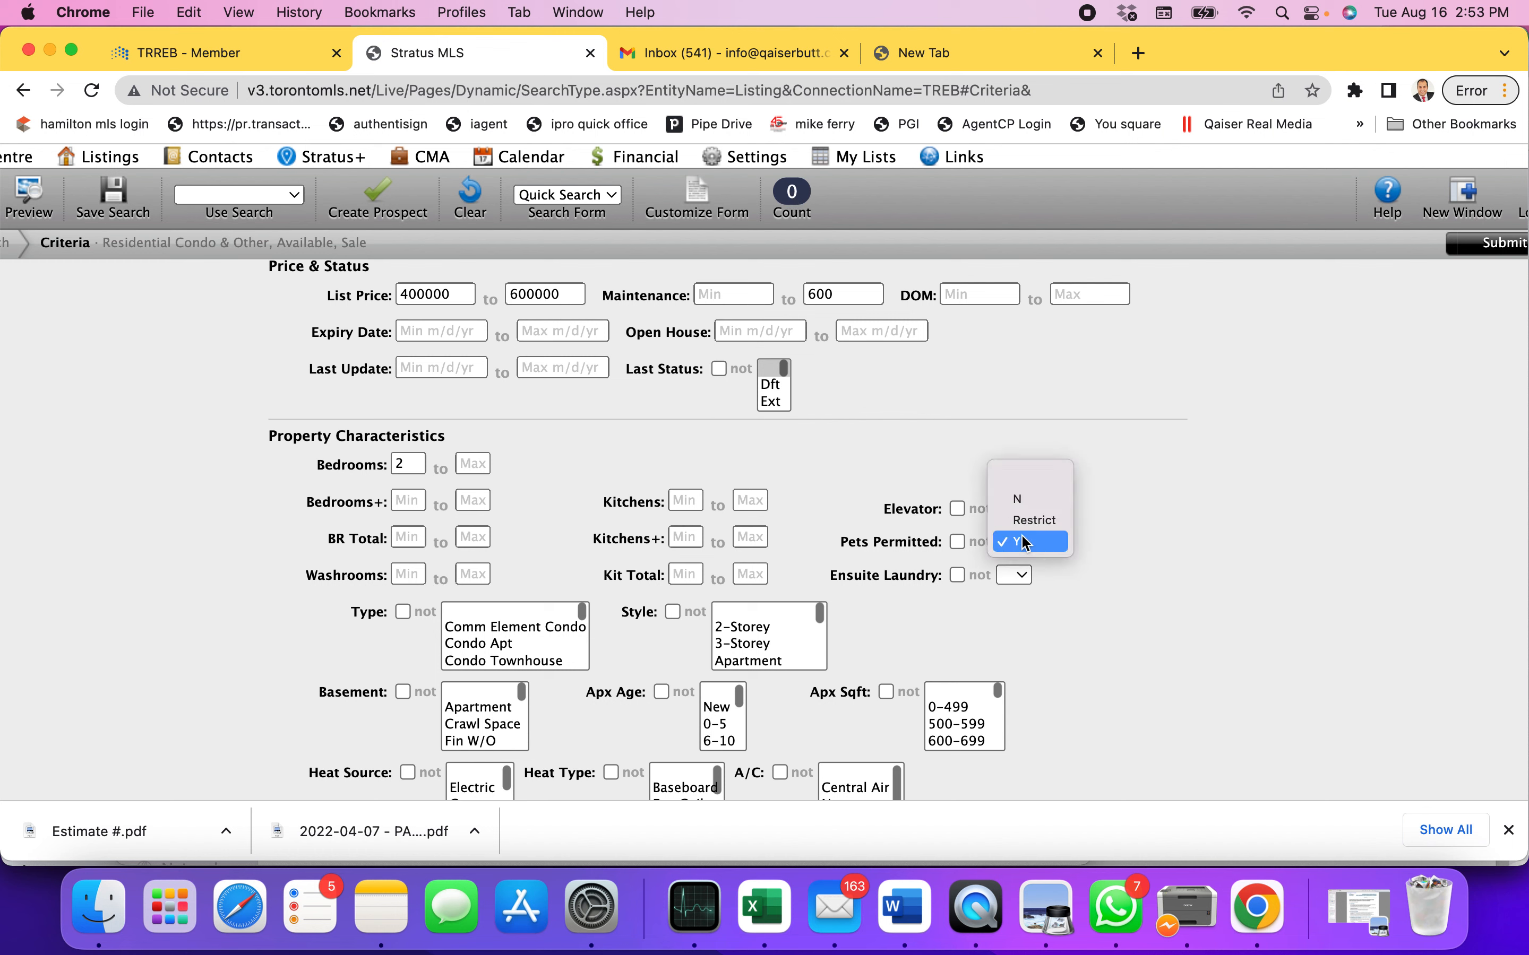
left_click(1023, 484)
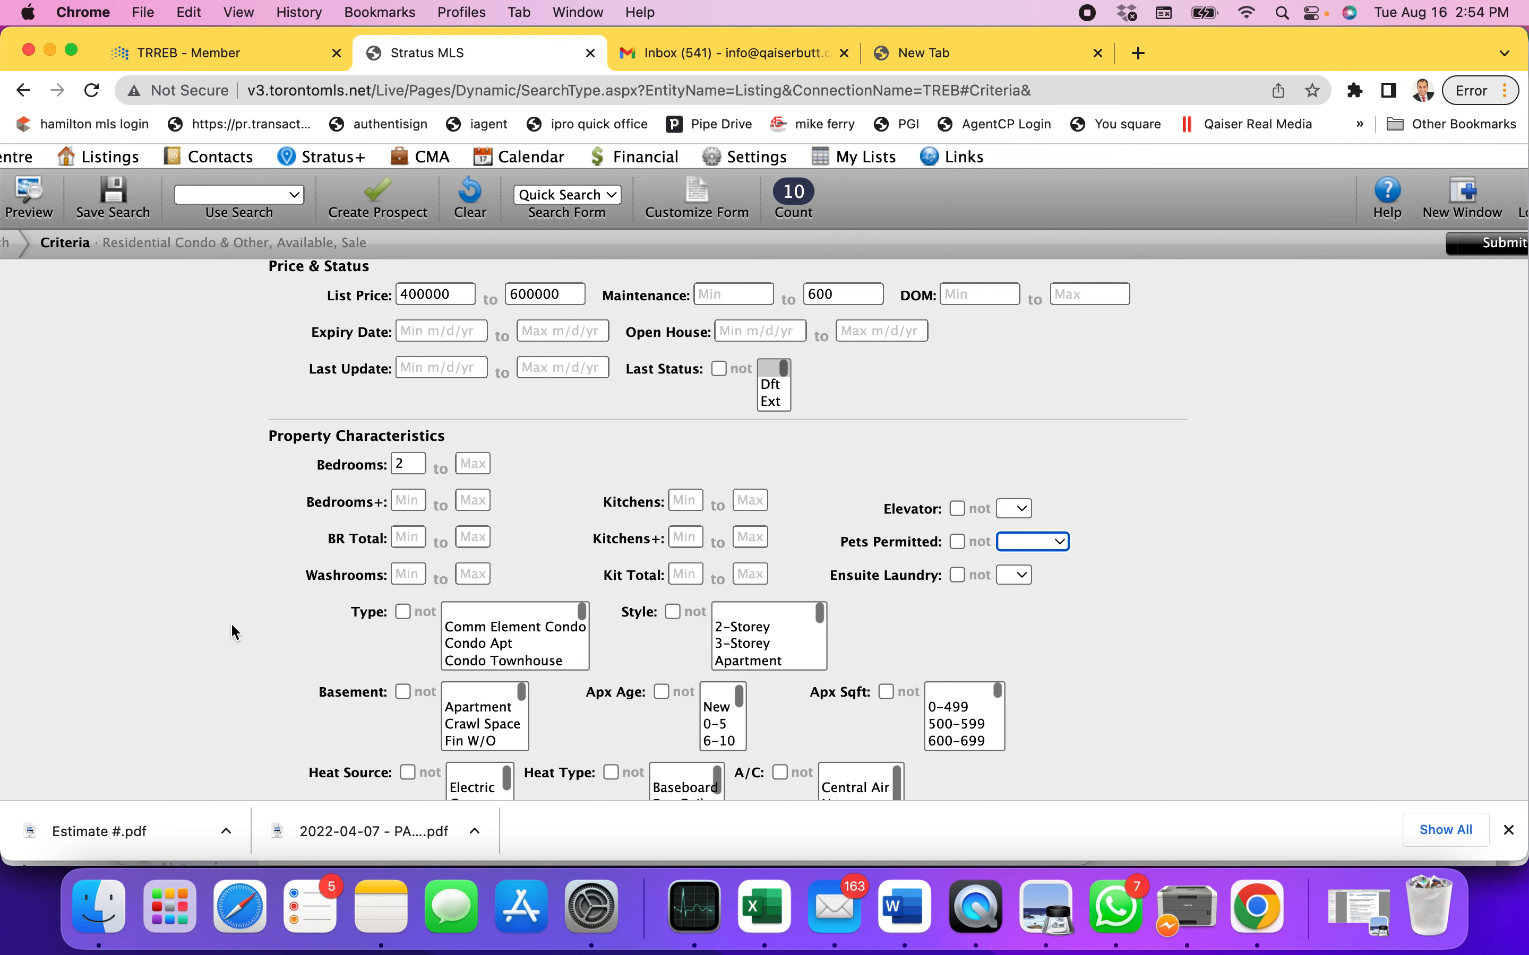
scroll(233, 631, "down", 3)
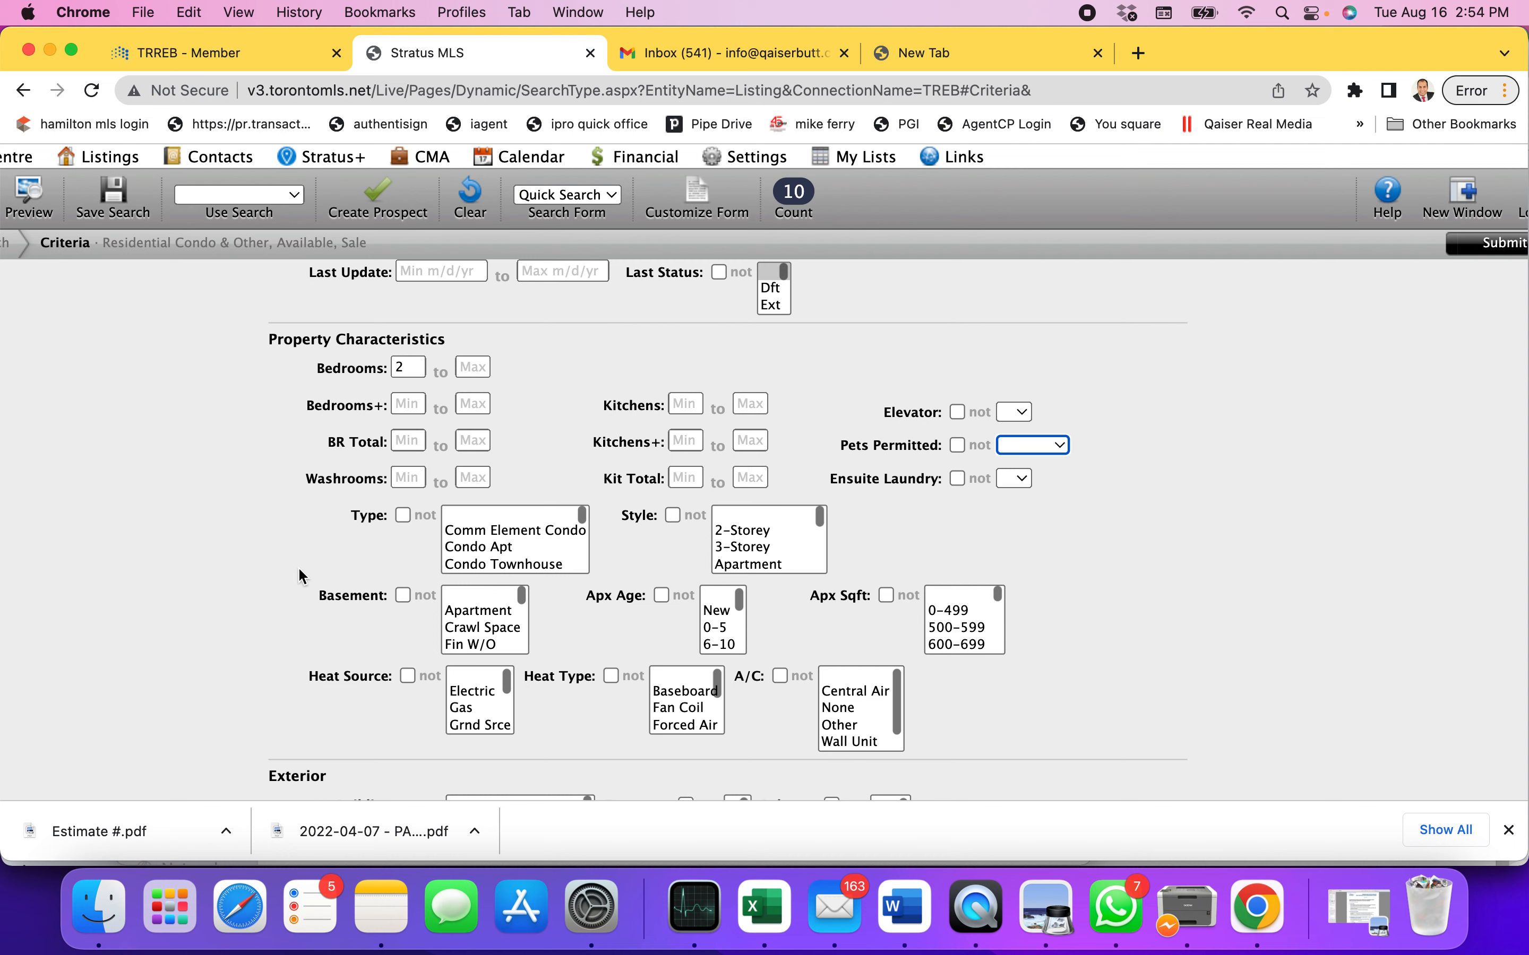
scroll(298, 567, "down", 1)
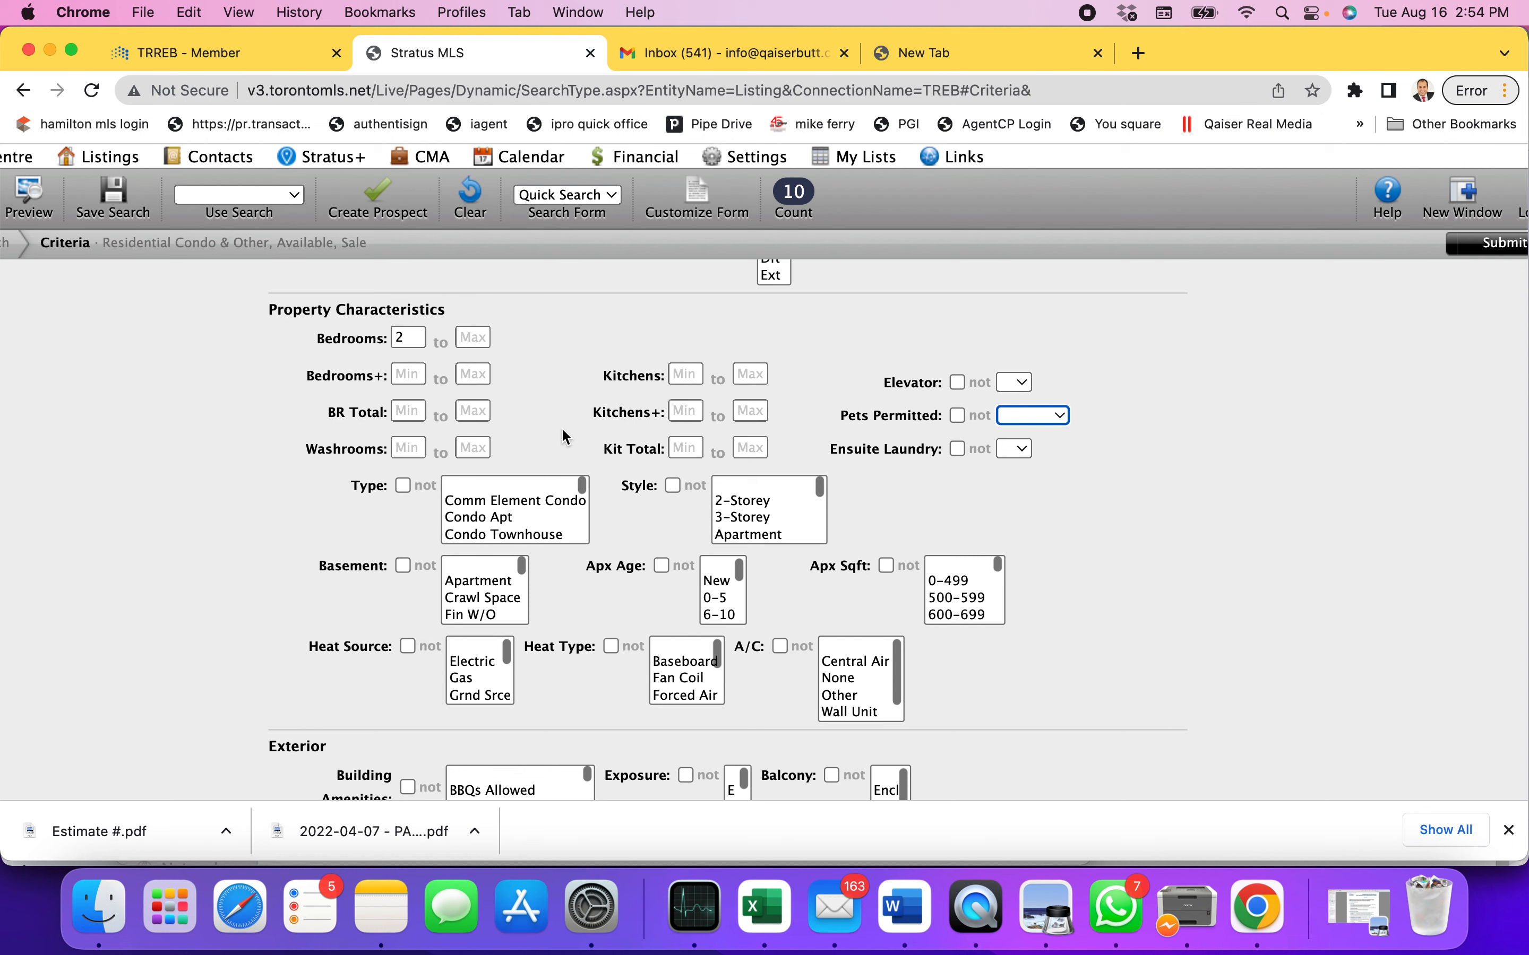
Try the Type filter with Condo Townhouse, with Condo Apt, and with Comm Element Condo and Condo Apt together
left_click(499, 538)
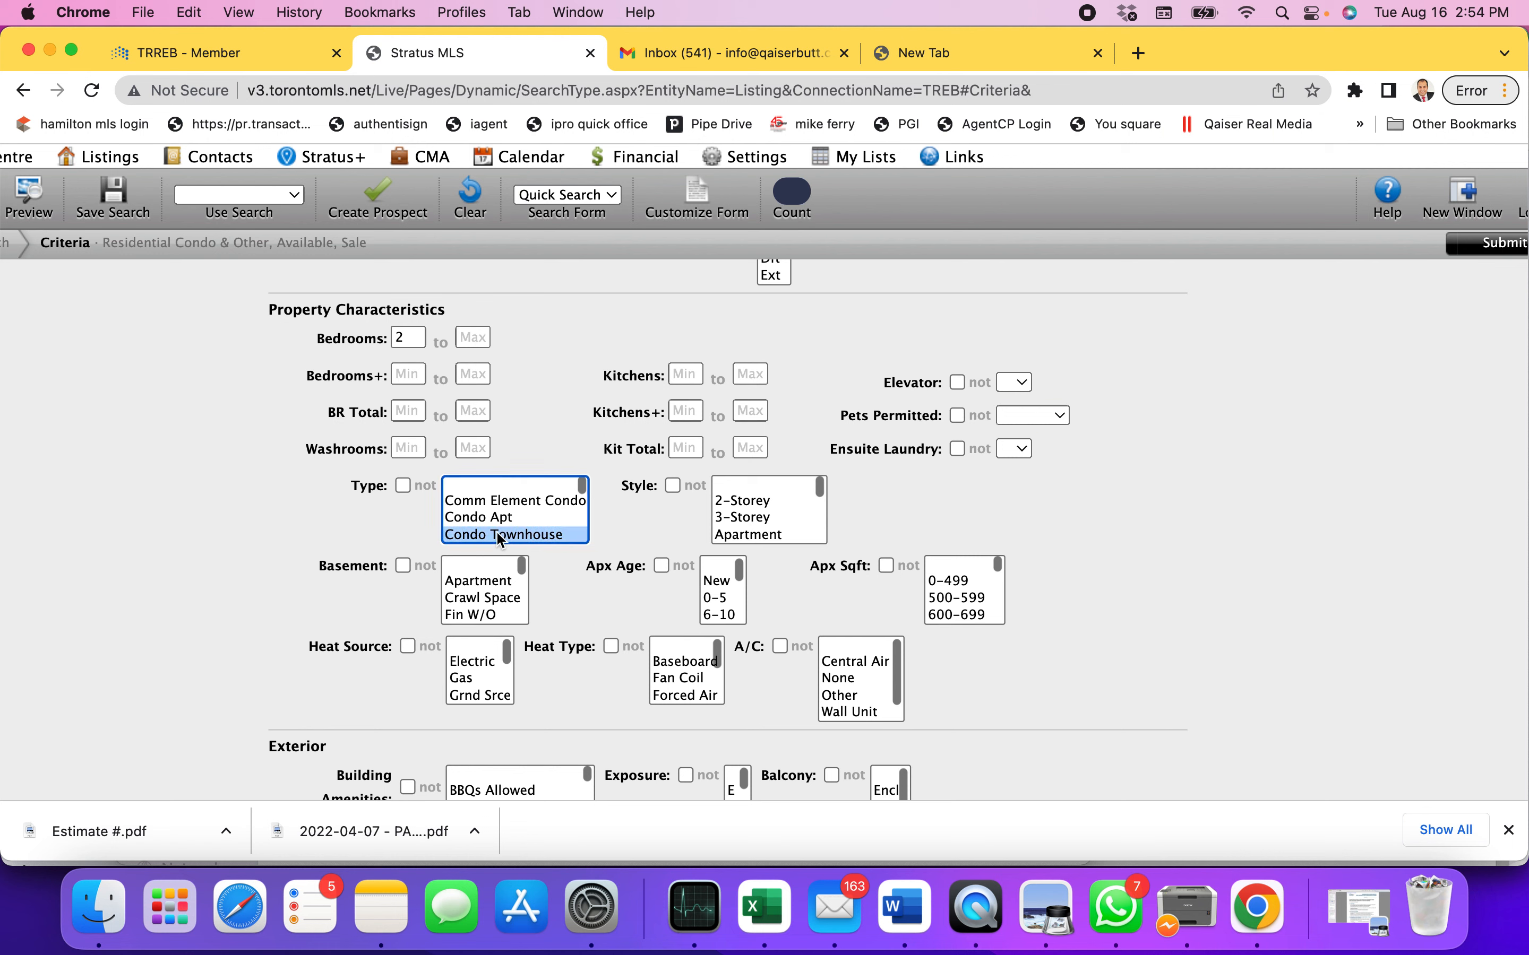
scroll(530, 502, "down", 2)
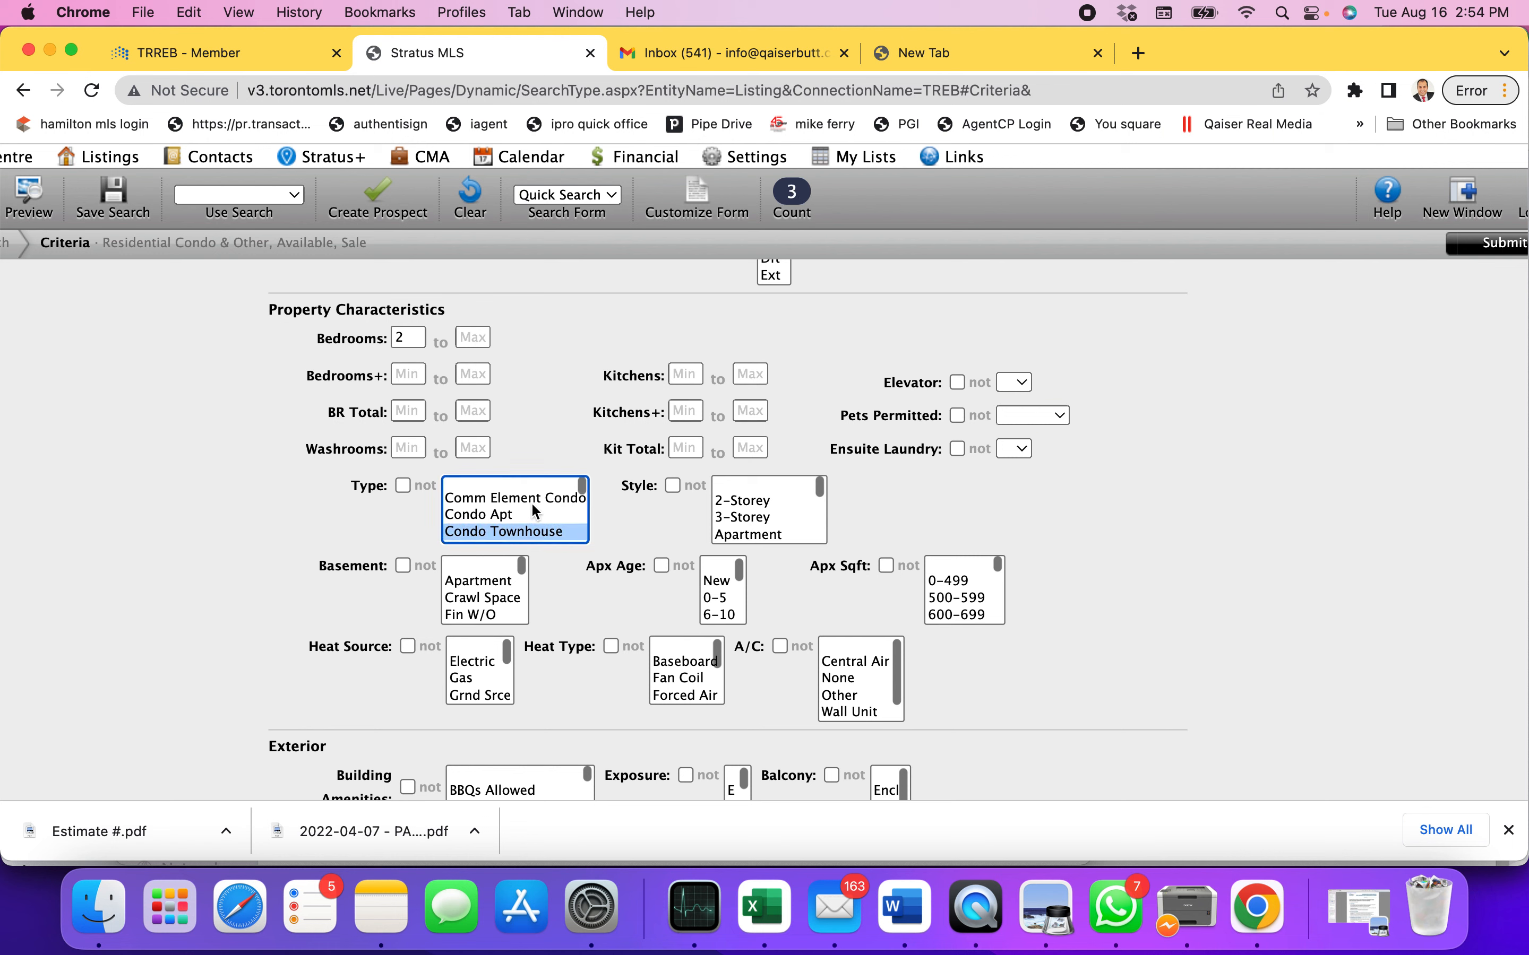
scroll(531, 503, "up", 2)
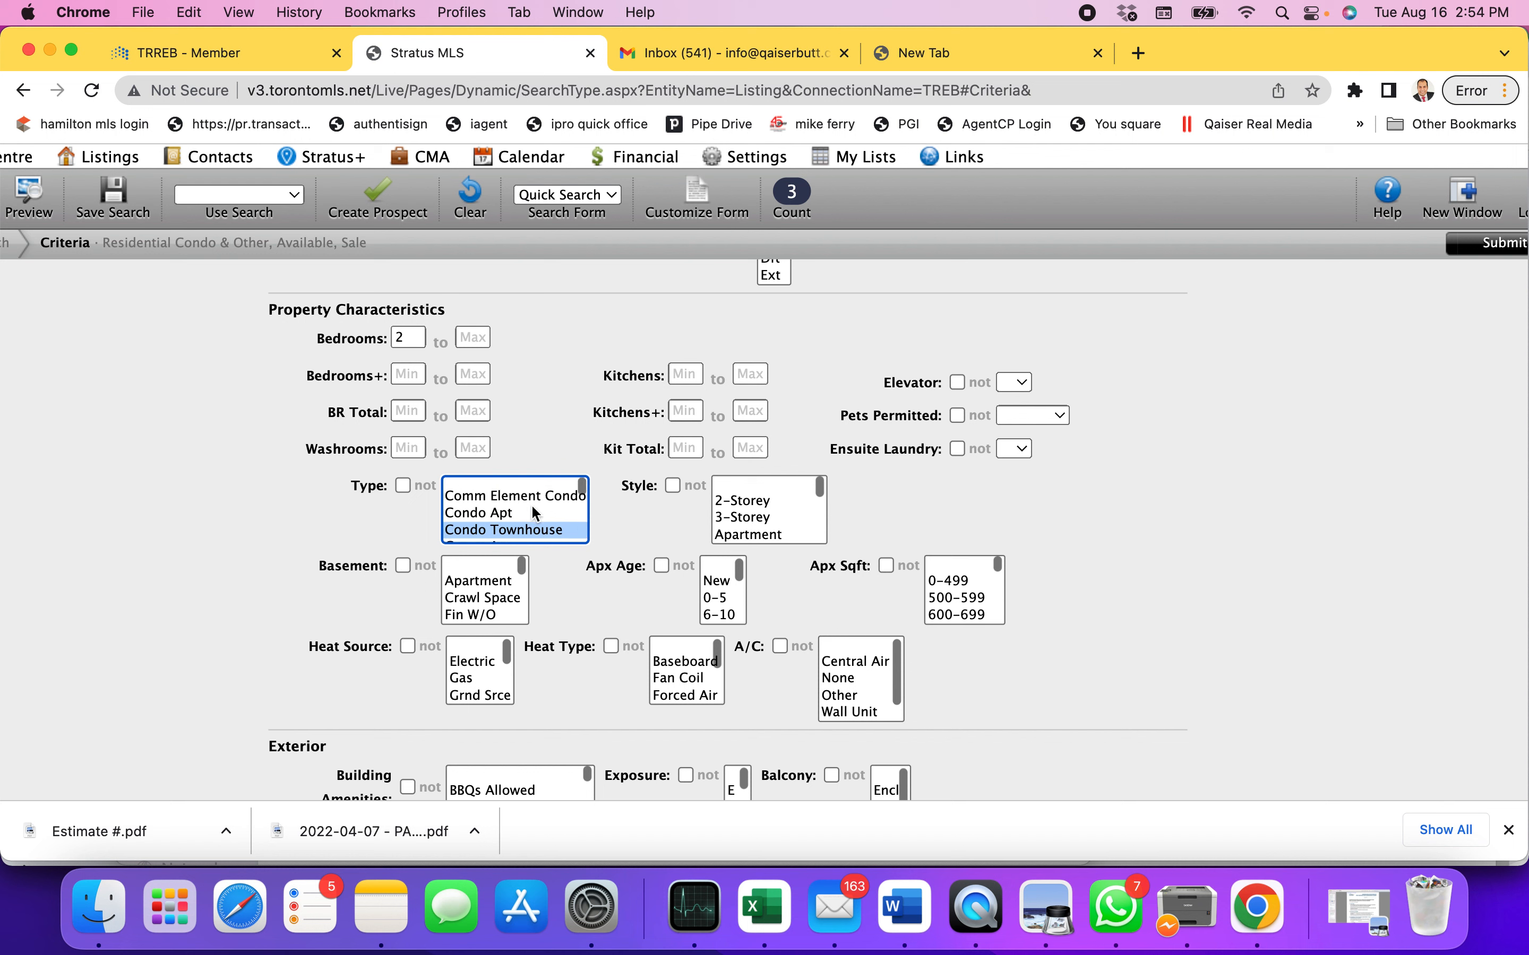
left_click(483, 517)
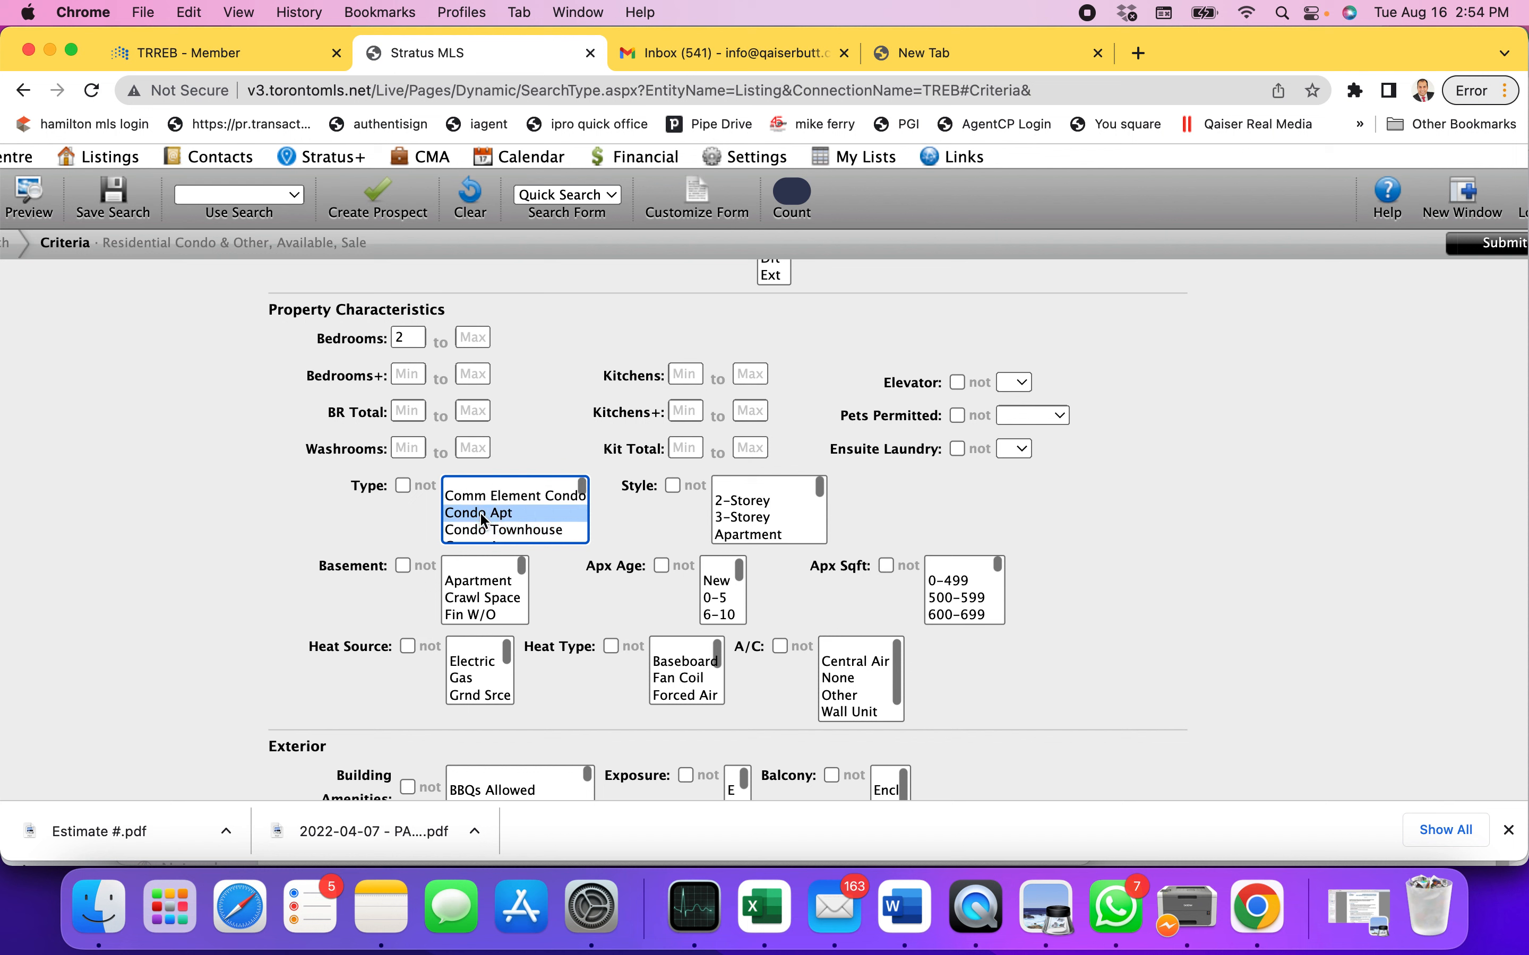
left_click(479, 496, "super")
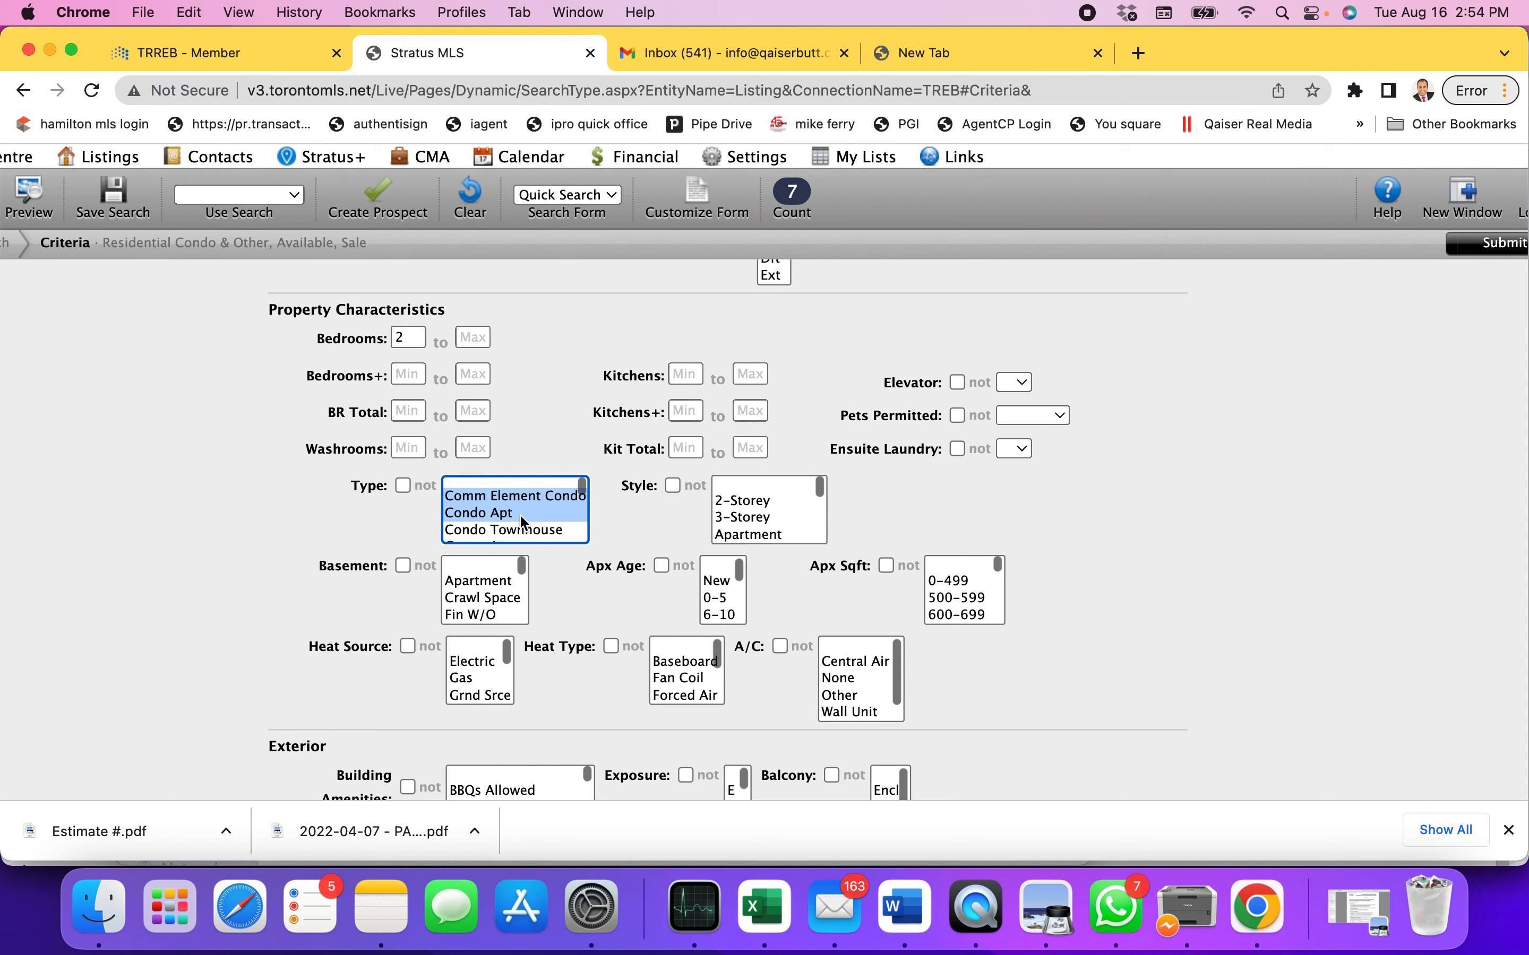
scroll(519, 514, "up", 1)
left_click(535, 448)
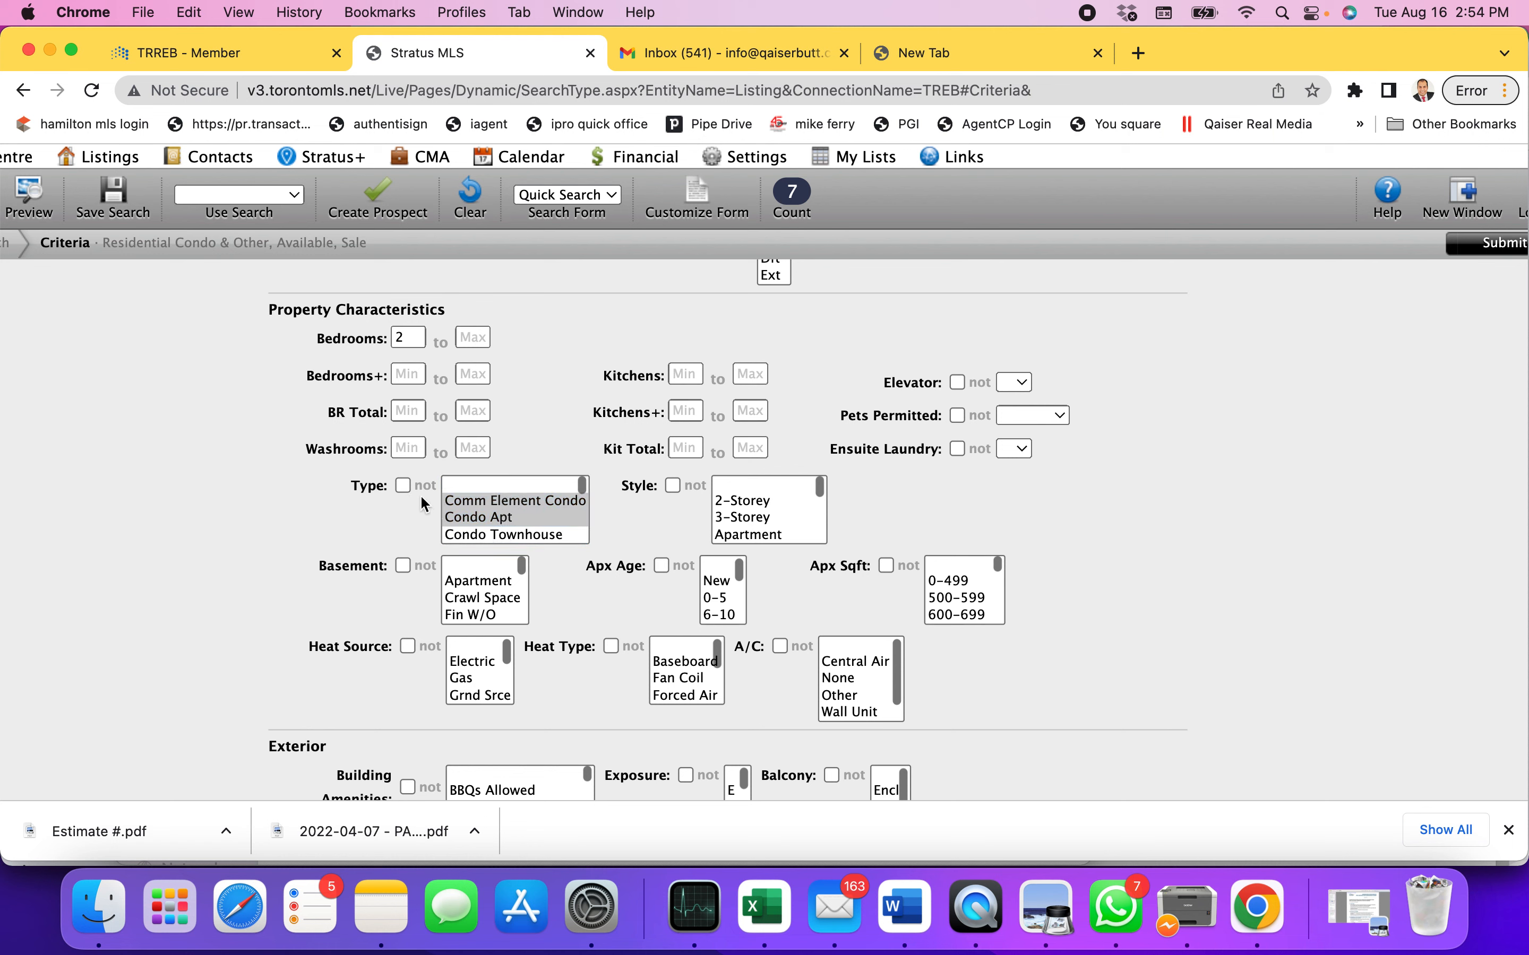
Try excluding Condo Townhouse from the Type filter, then remove the exclusion and reset Type to the blank option
left_click(479, 534)
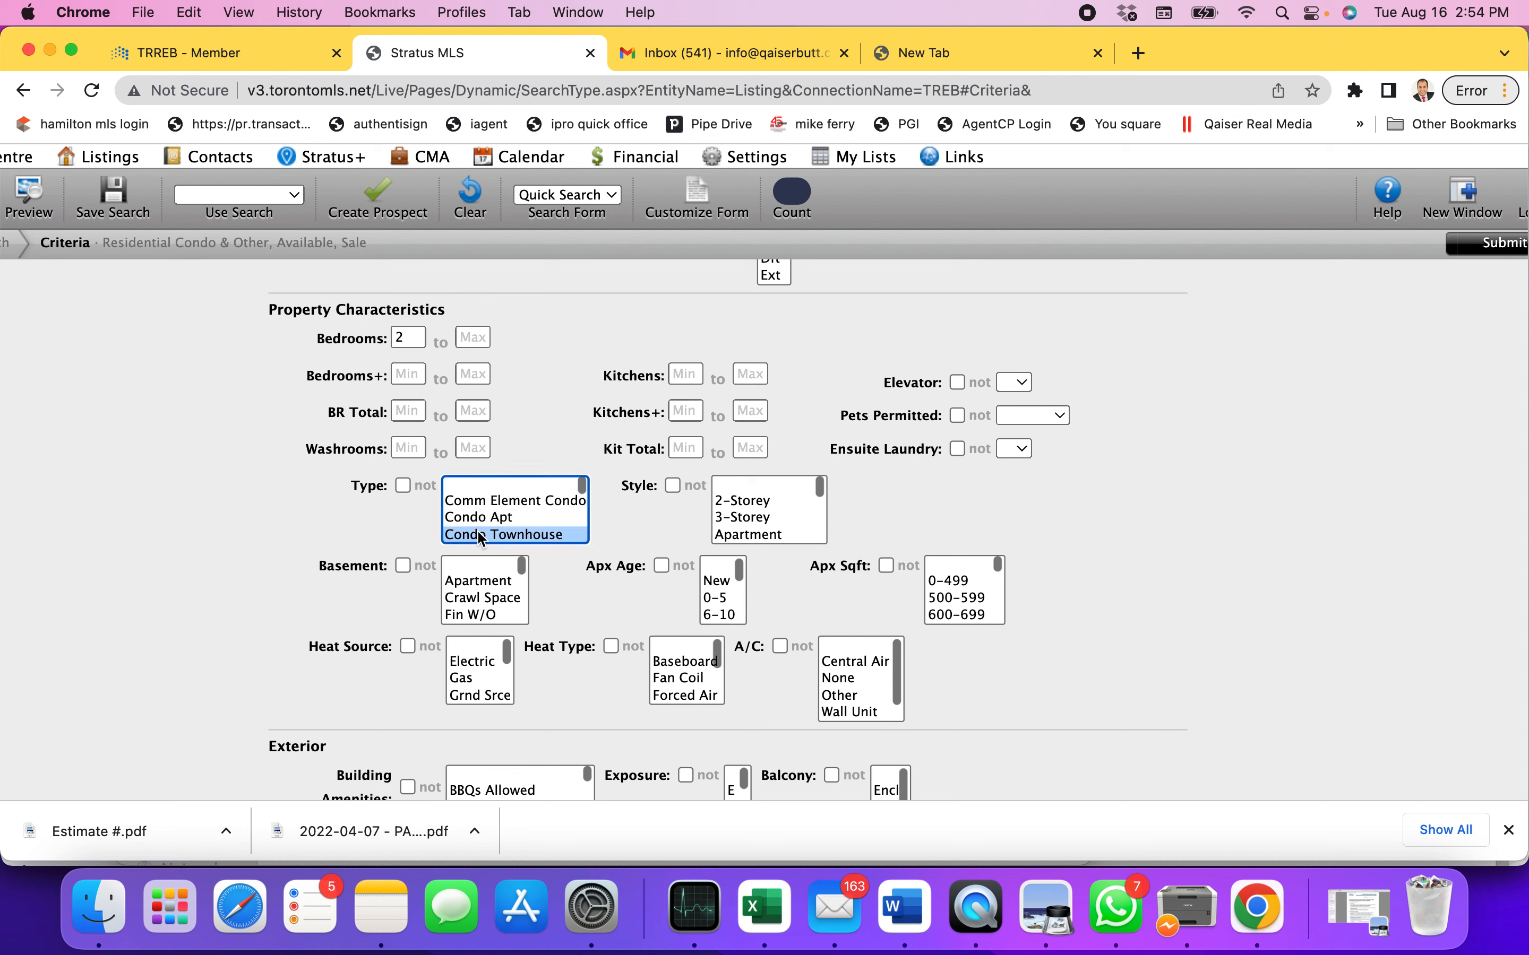
left_click(403, 486)
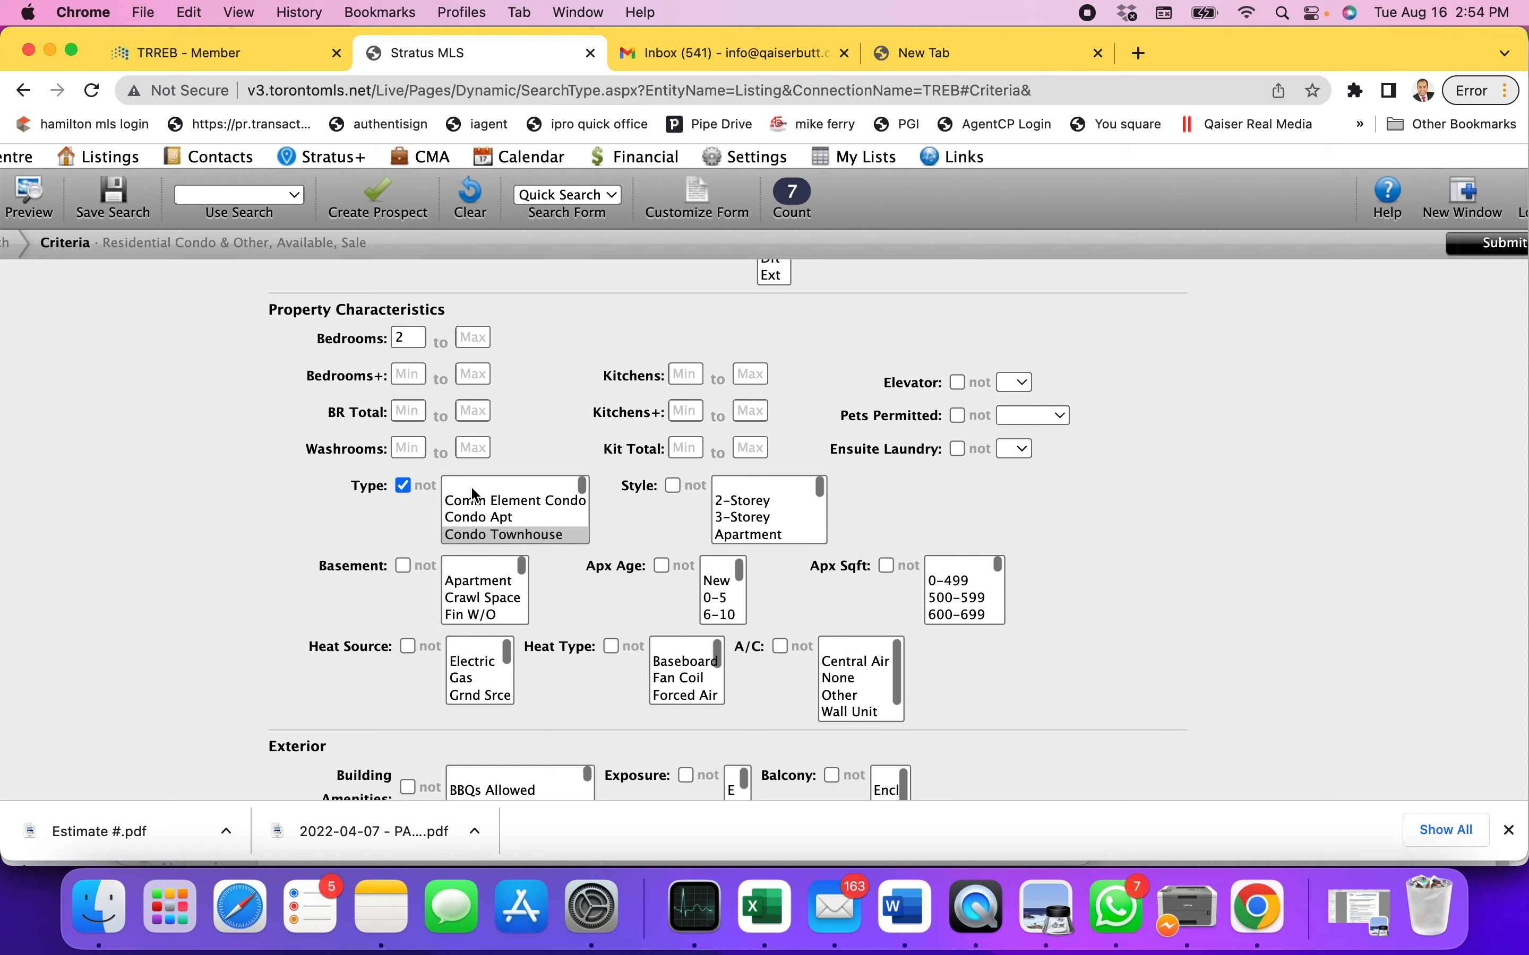
left_click(402, 485)
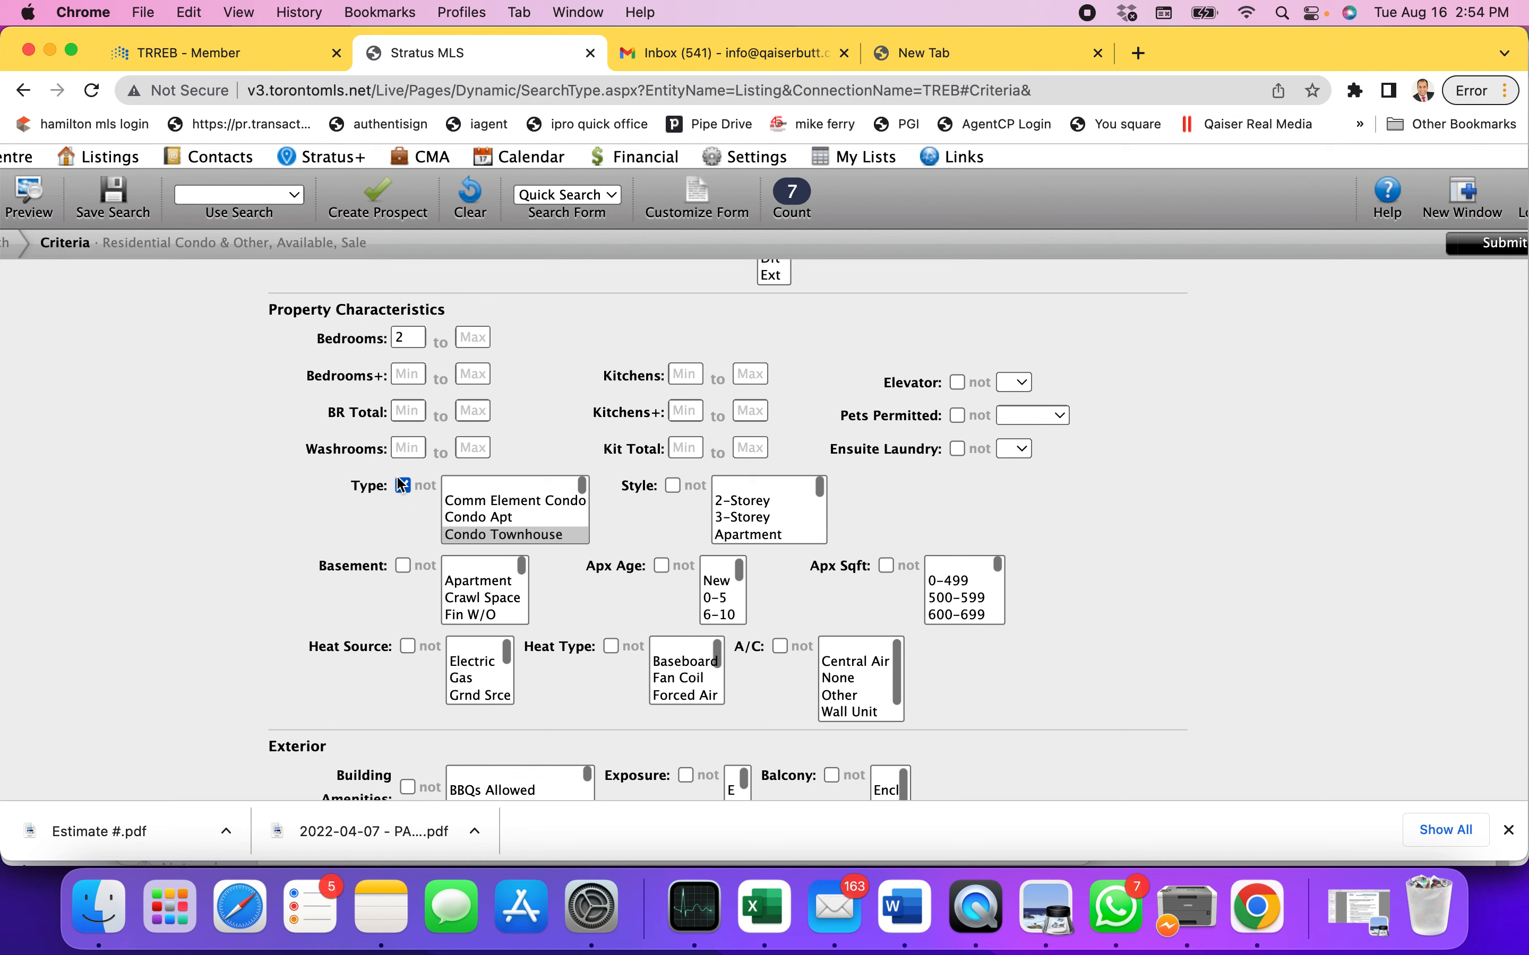
left_click(478, 499)
left_click(479, 487)
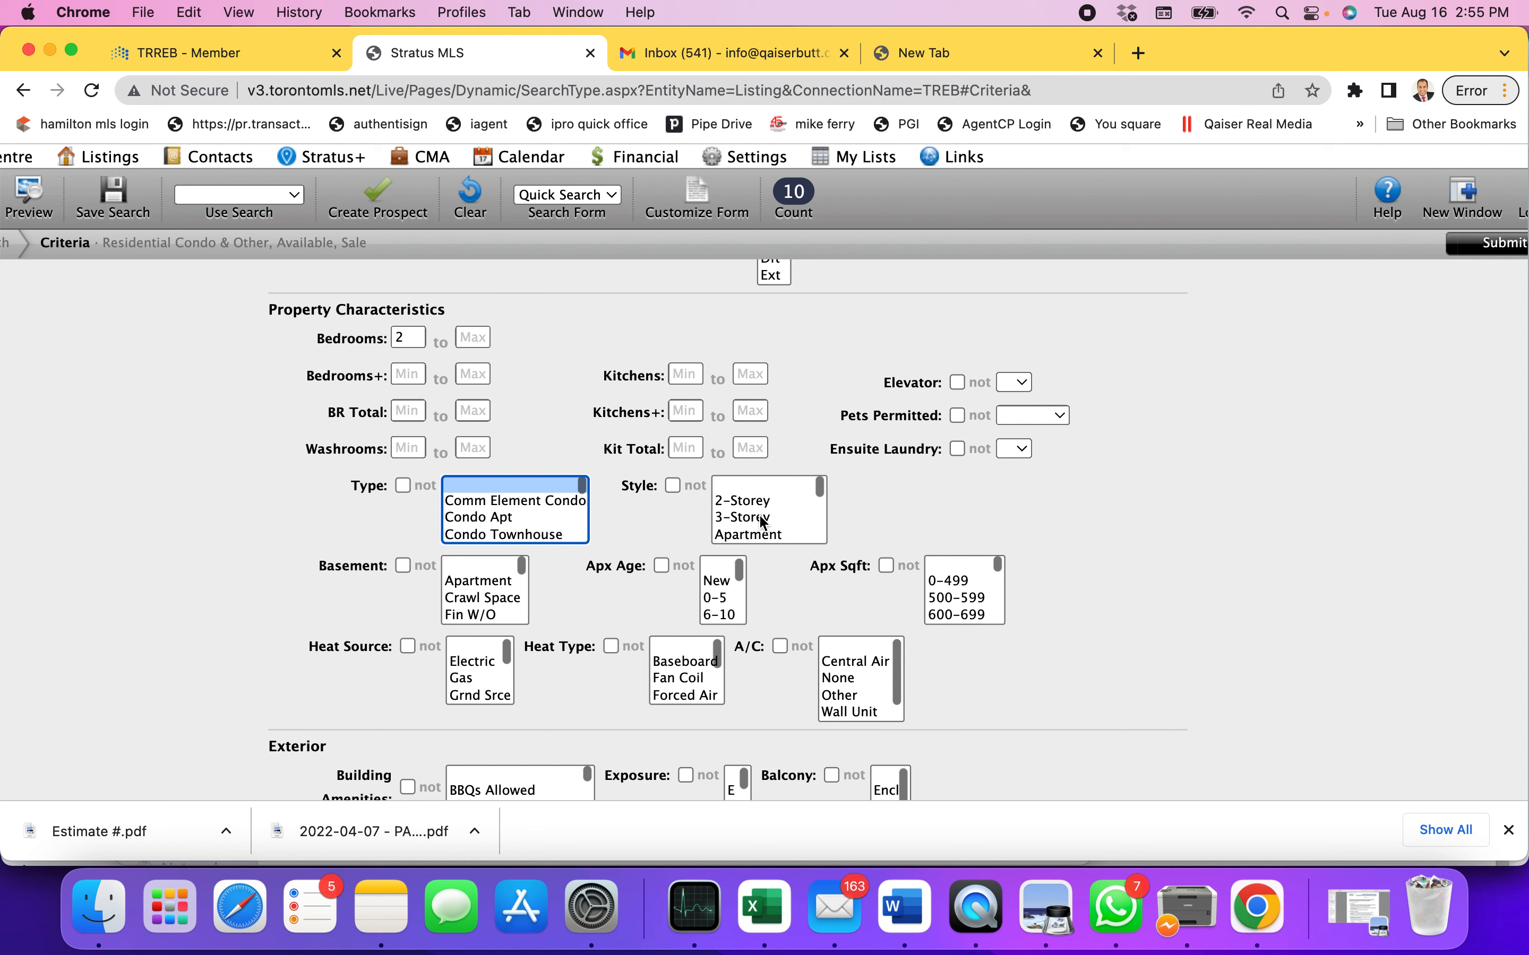
Try the Style filter with Apartment, 3-Storey and 2-Storey in turn
scroll(791, 525, "down", 1)
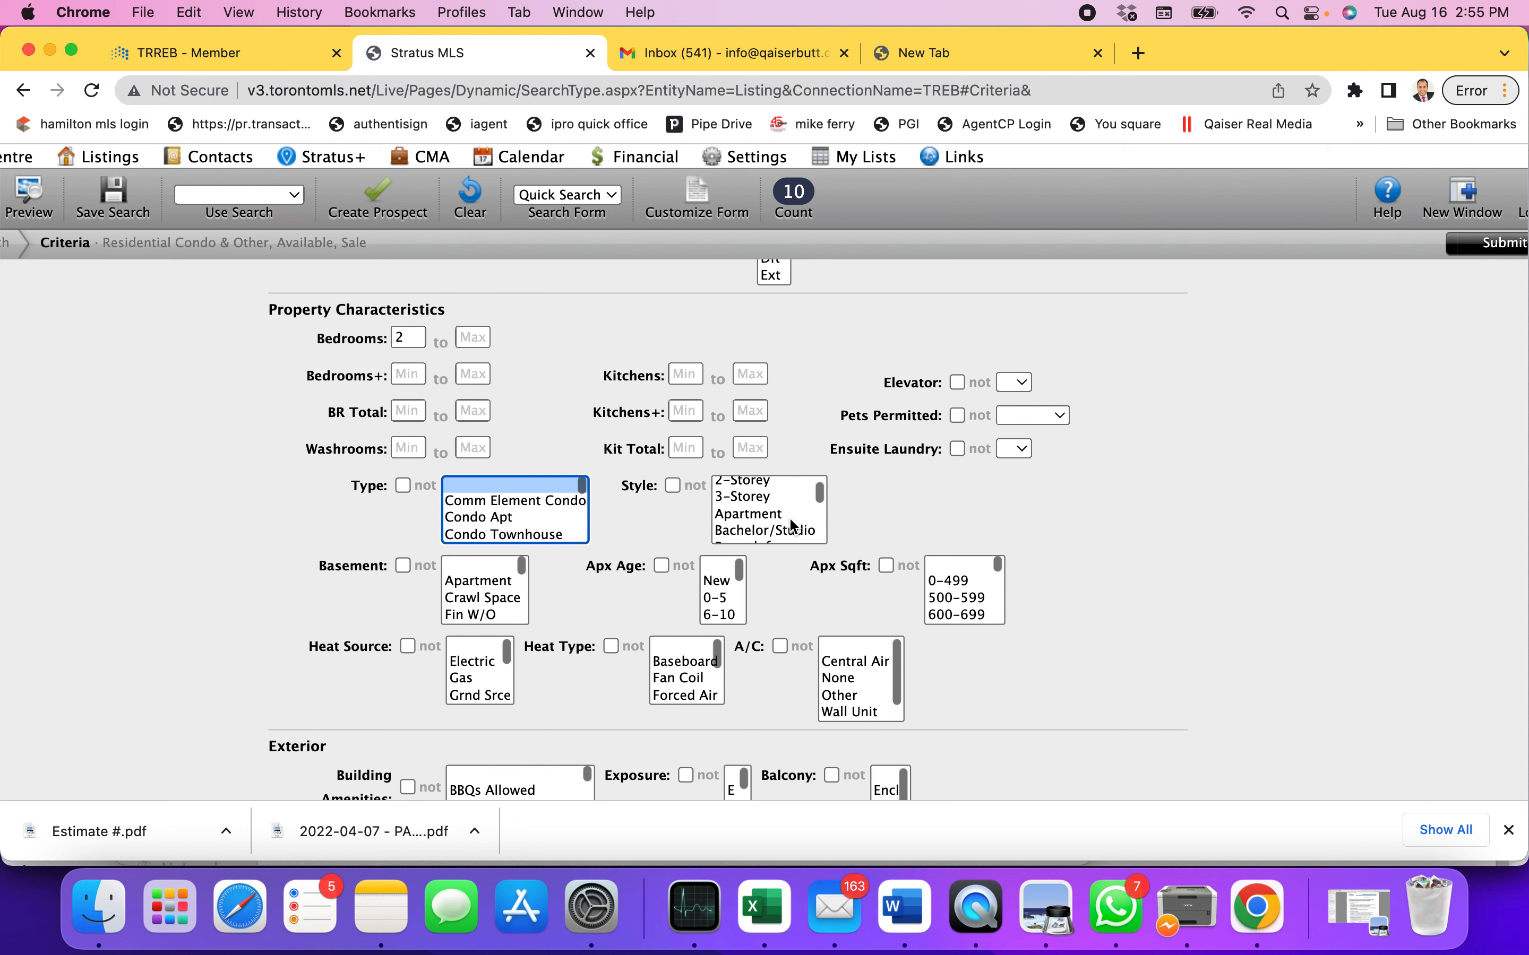
scroll(788, 517, "up", 2)
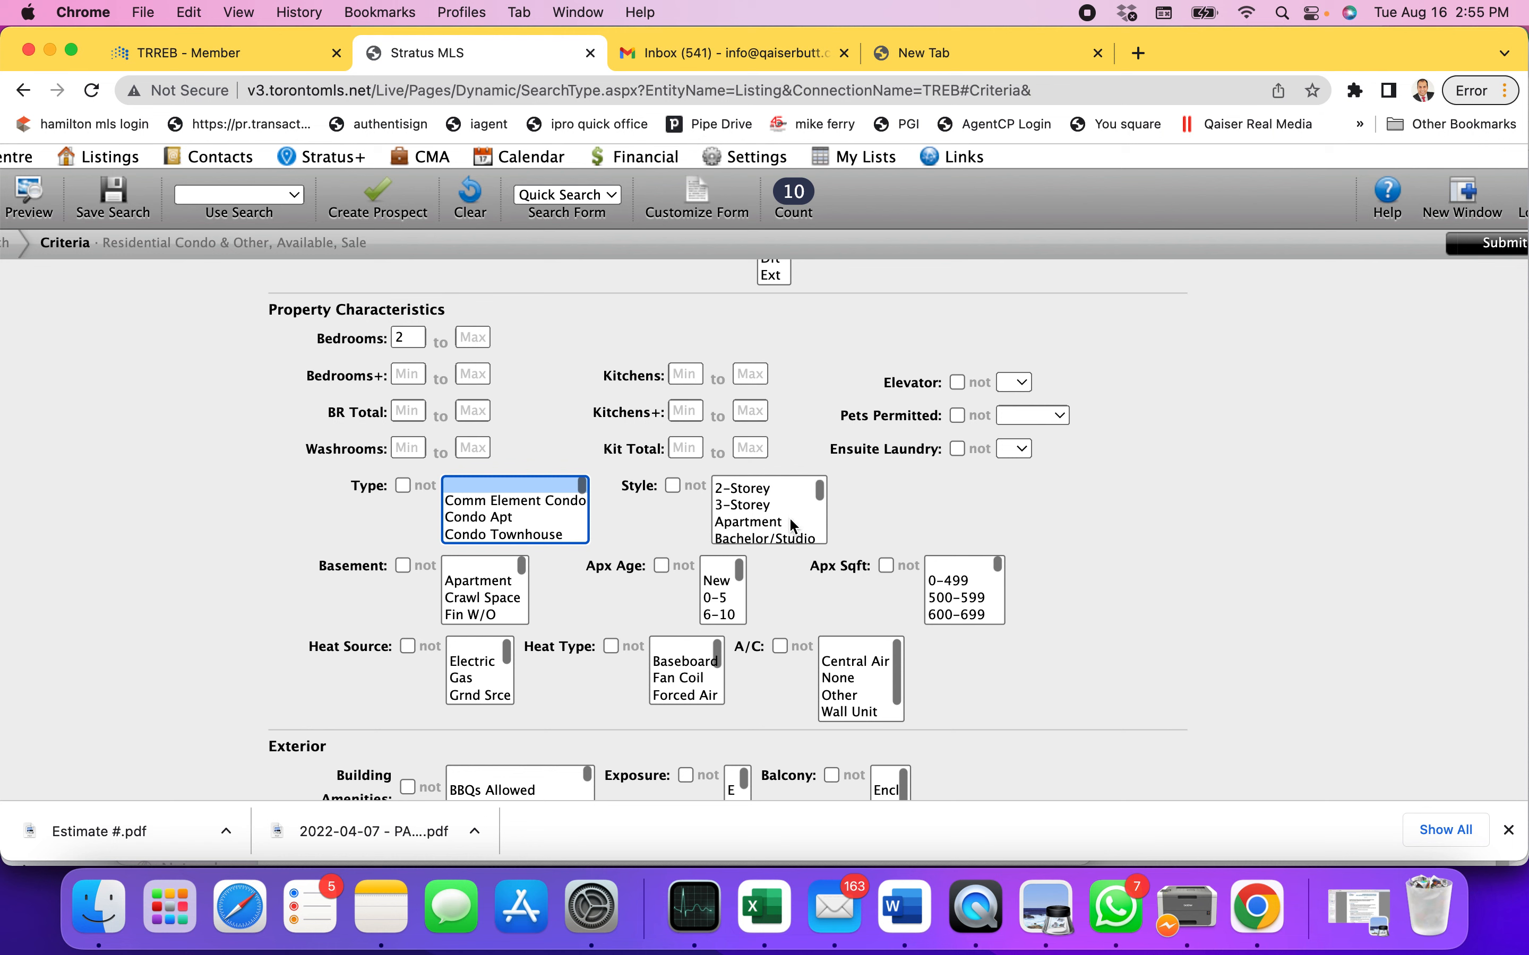
left_click(761, 525)
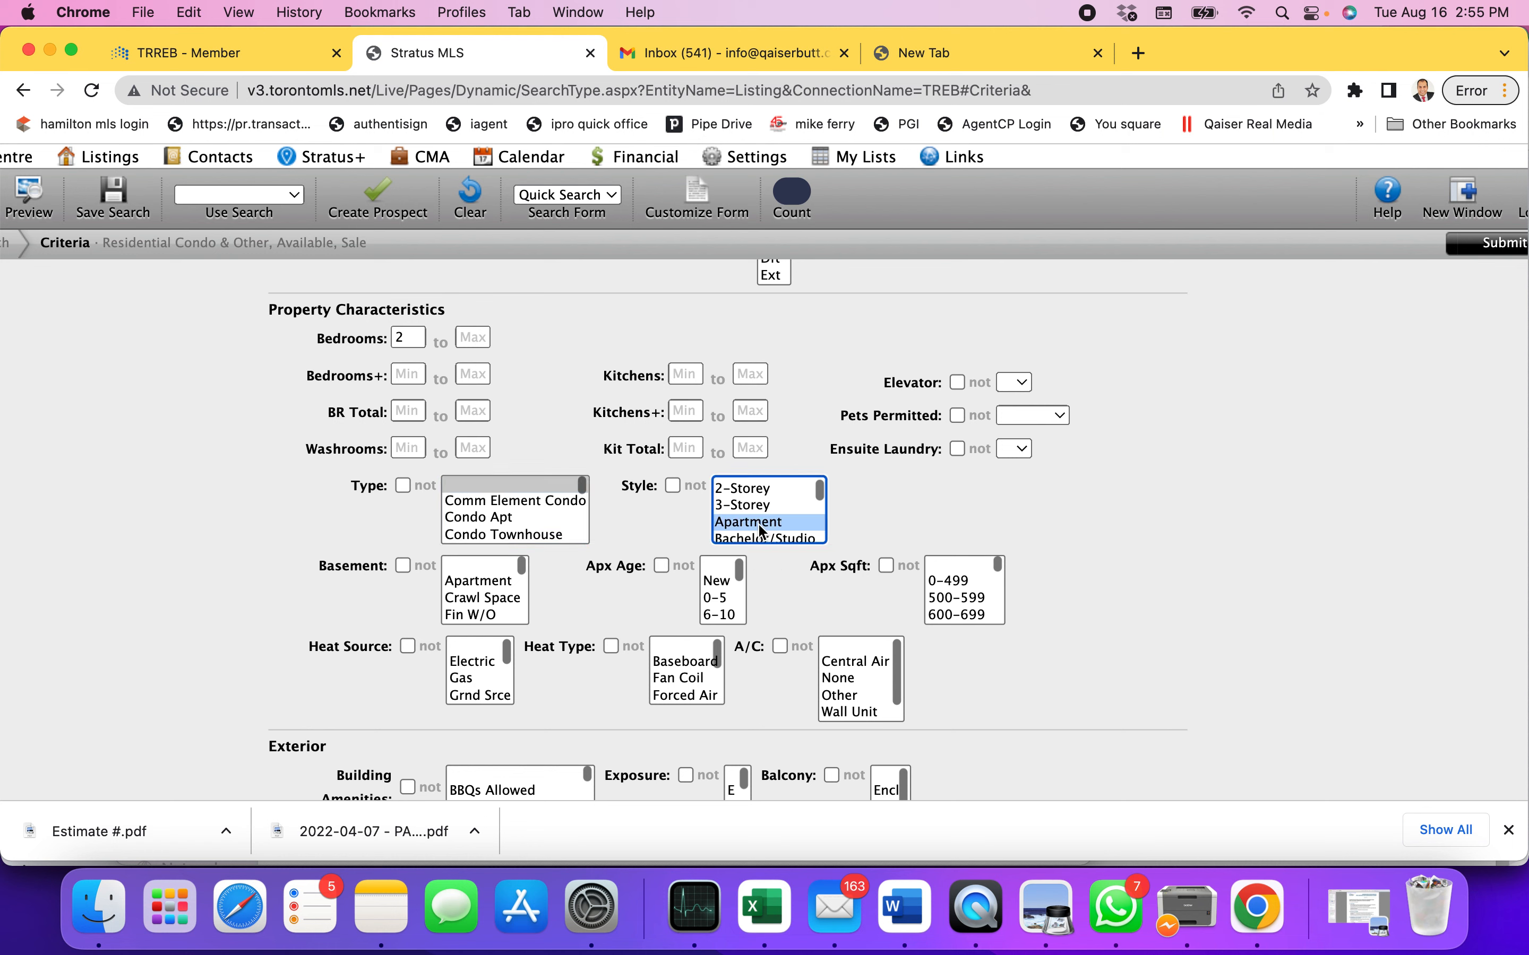
left_click(755, 509)
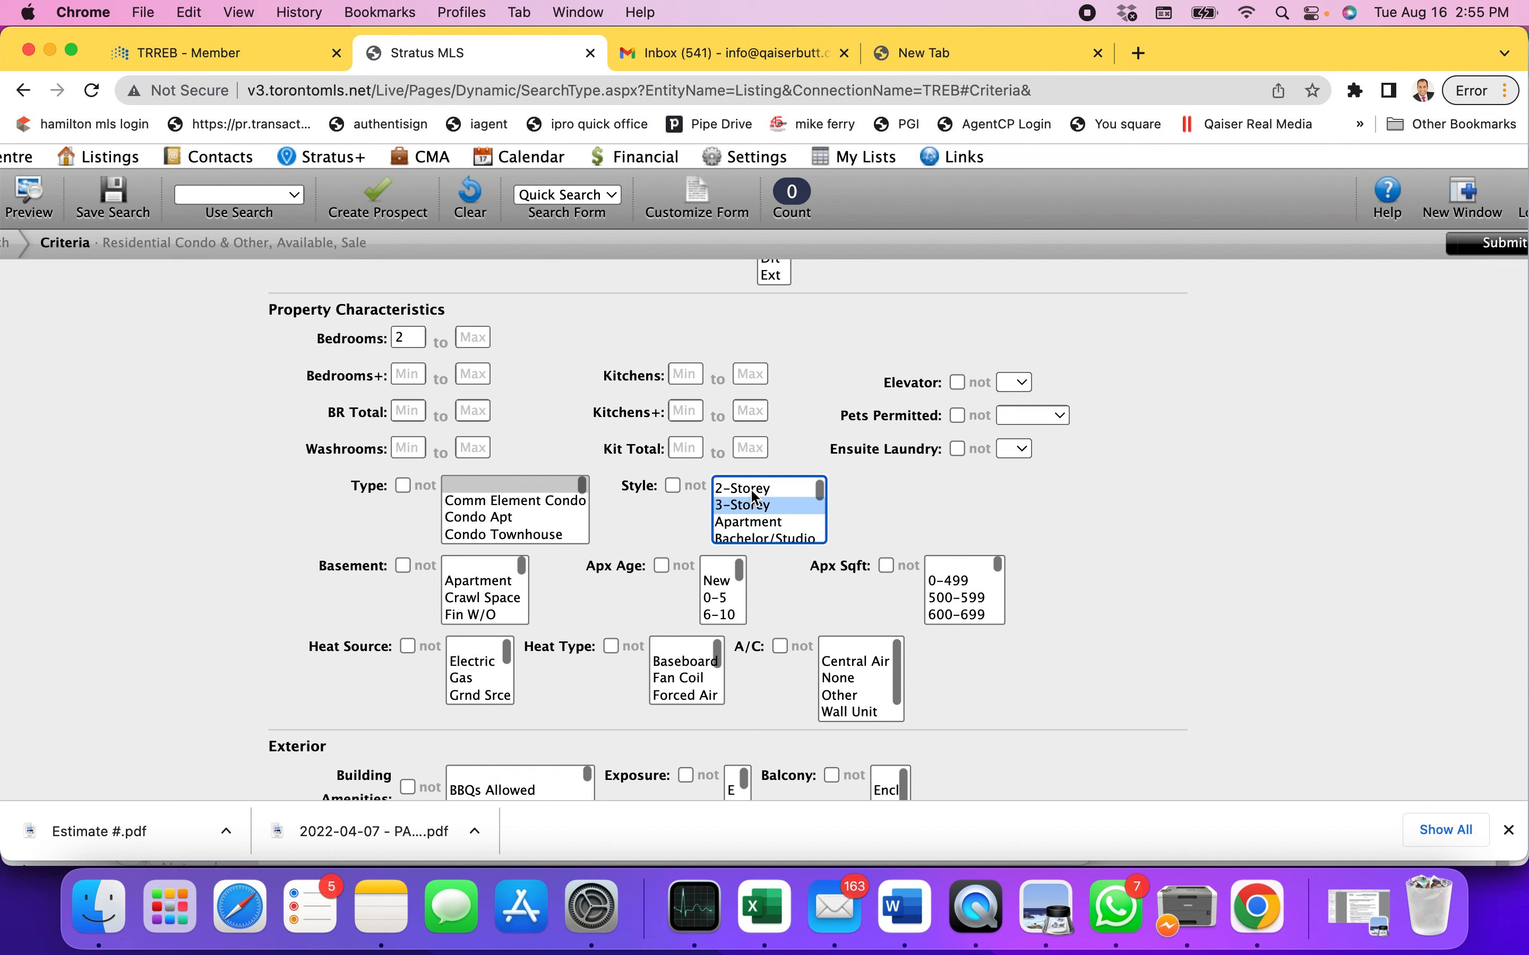
left_click(754, 495)
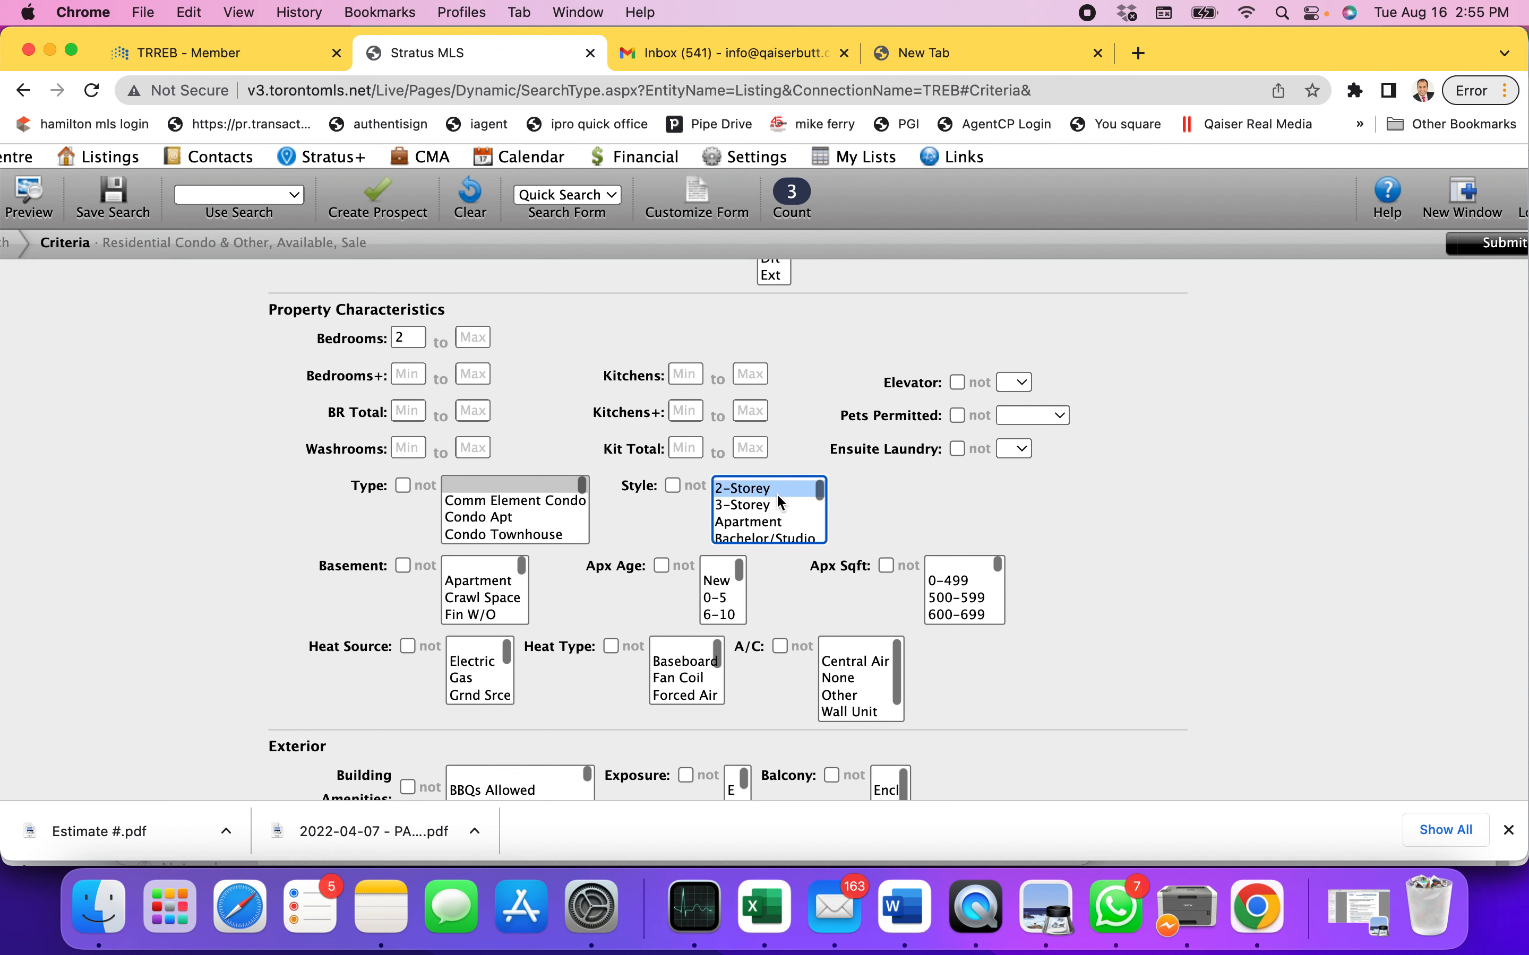
Set the Style filter to 3-Storey and try excluding that style before removing the exclusion
left_click(759, 511)
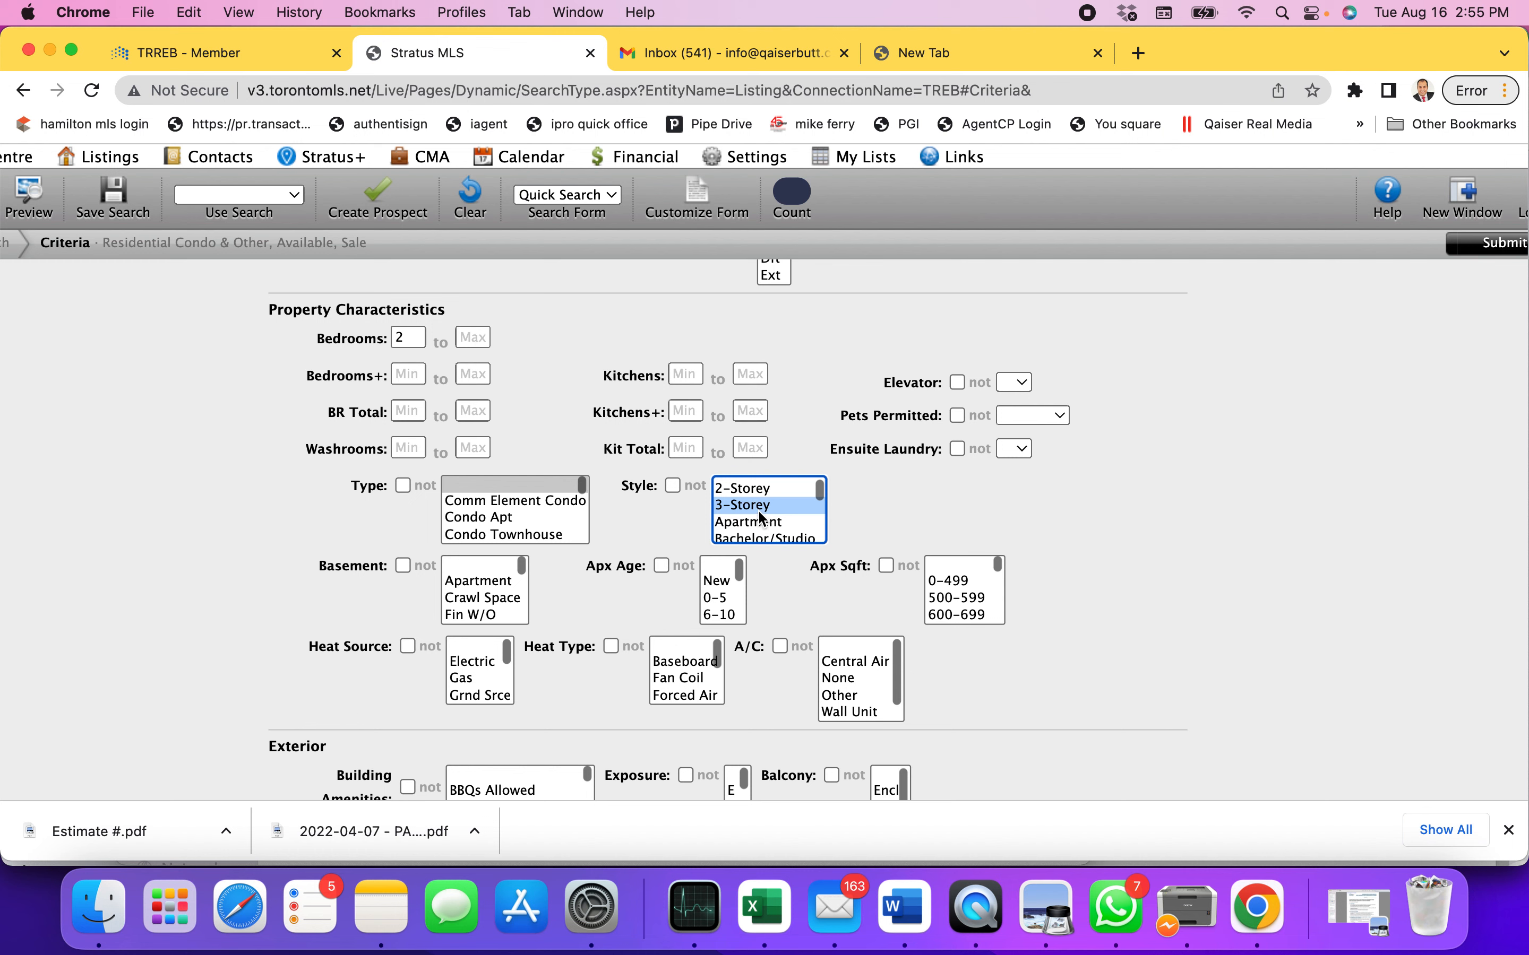
left_click(673, 486)
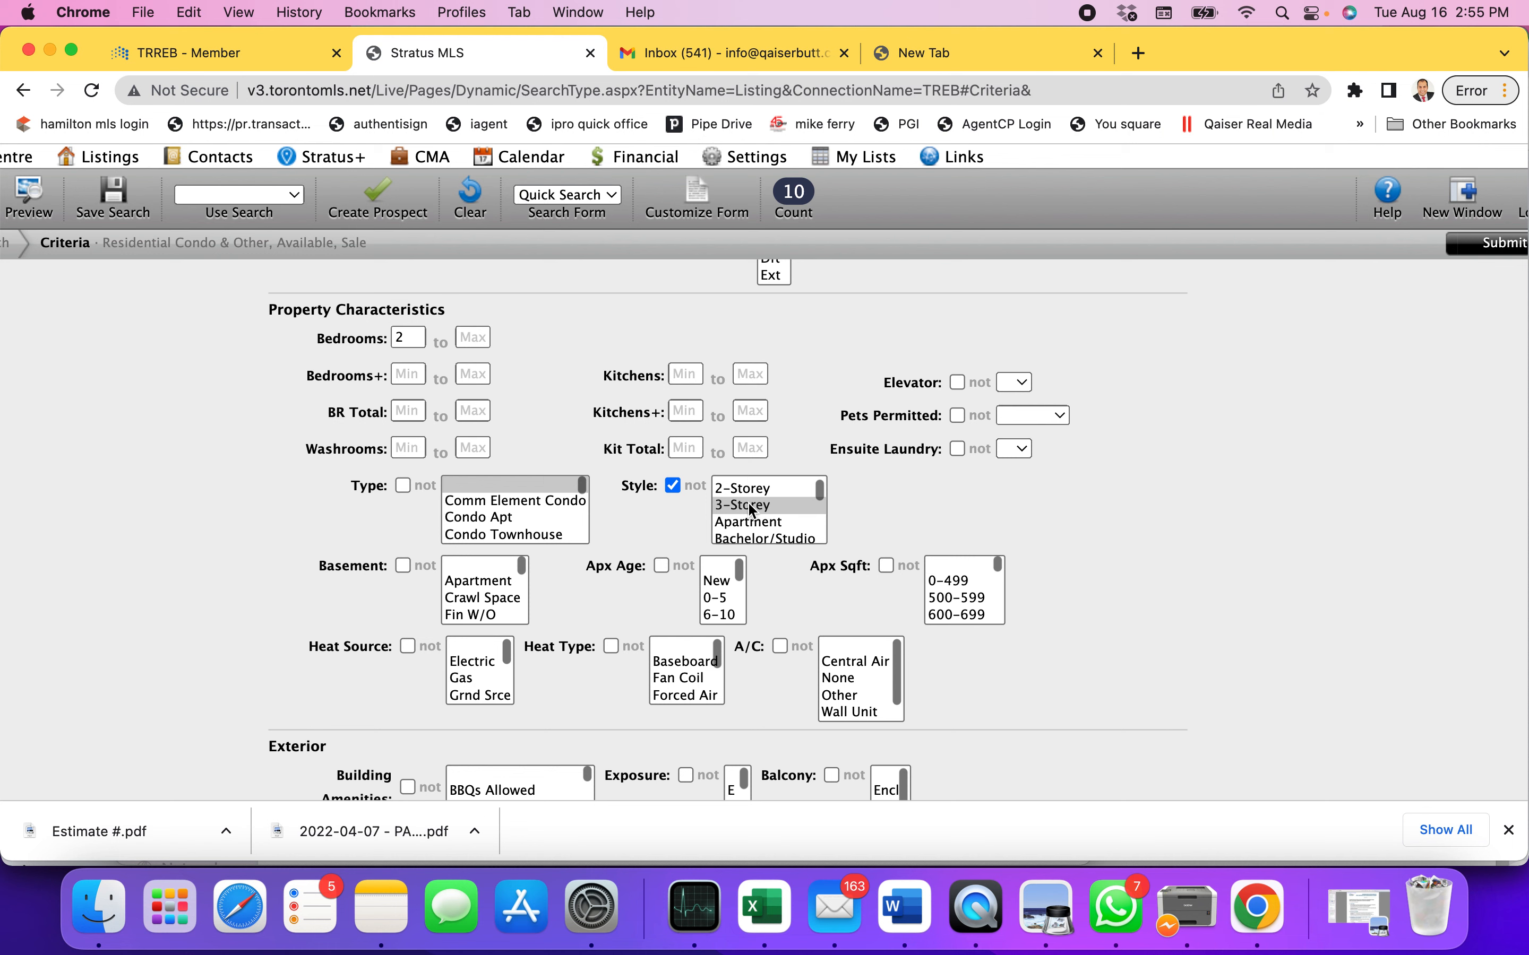
left_click(672, 485)
Try the Apx Sqft filter with the consecutive ranges from 900-999 through 1200-1399
scroll(619, 600, "down", 1)
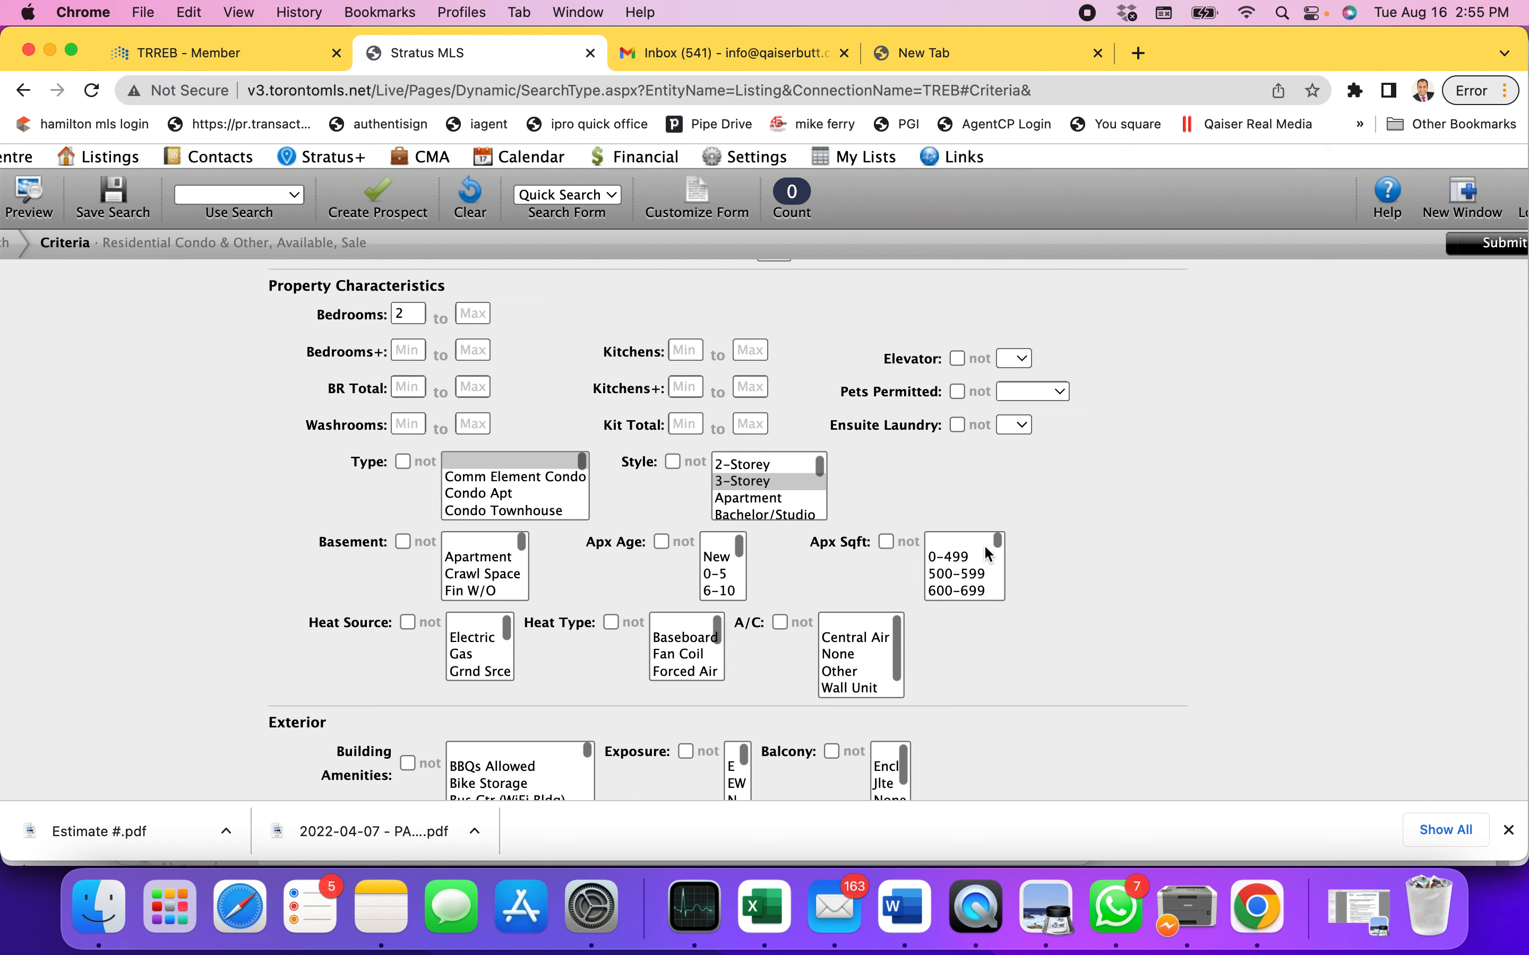
scroll(986, 548, "down", 3)
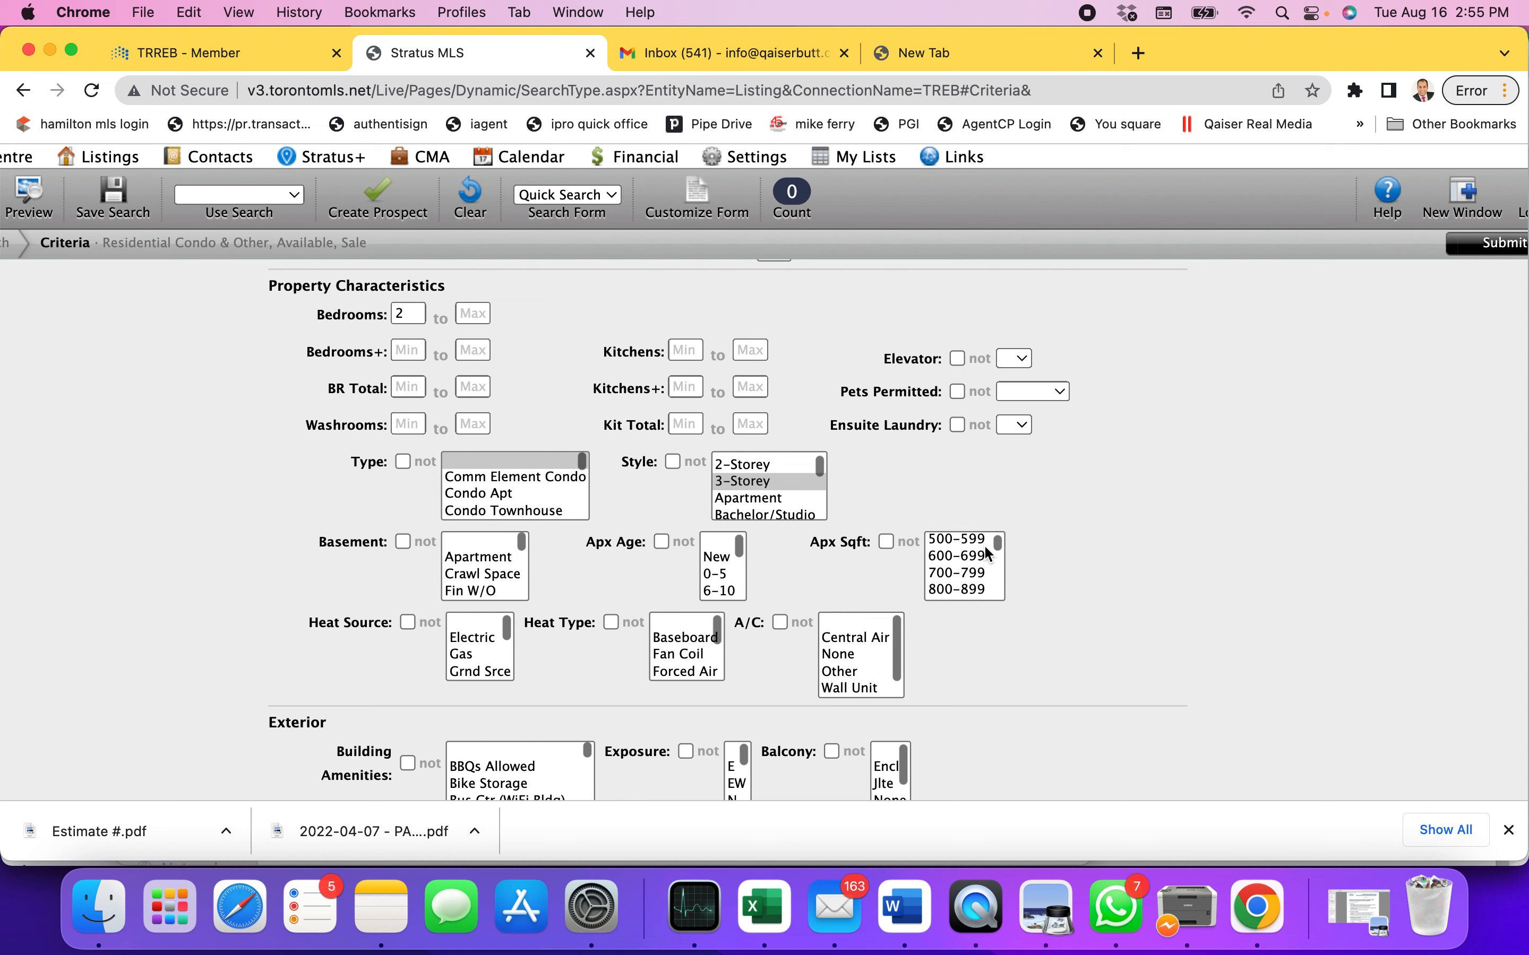
scroll(986, 548, "down", 4)
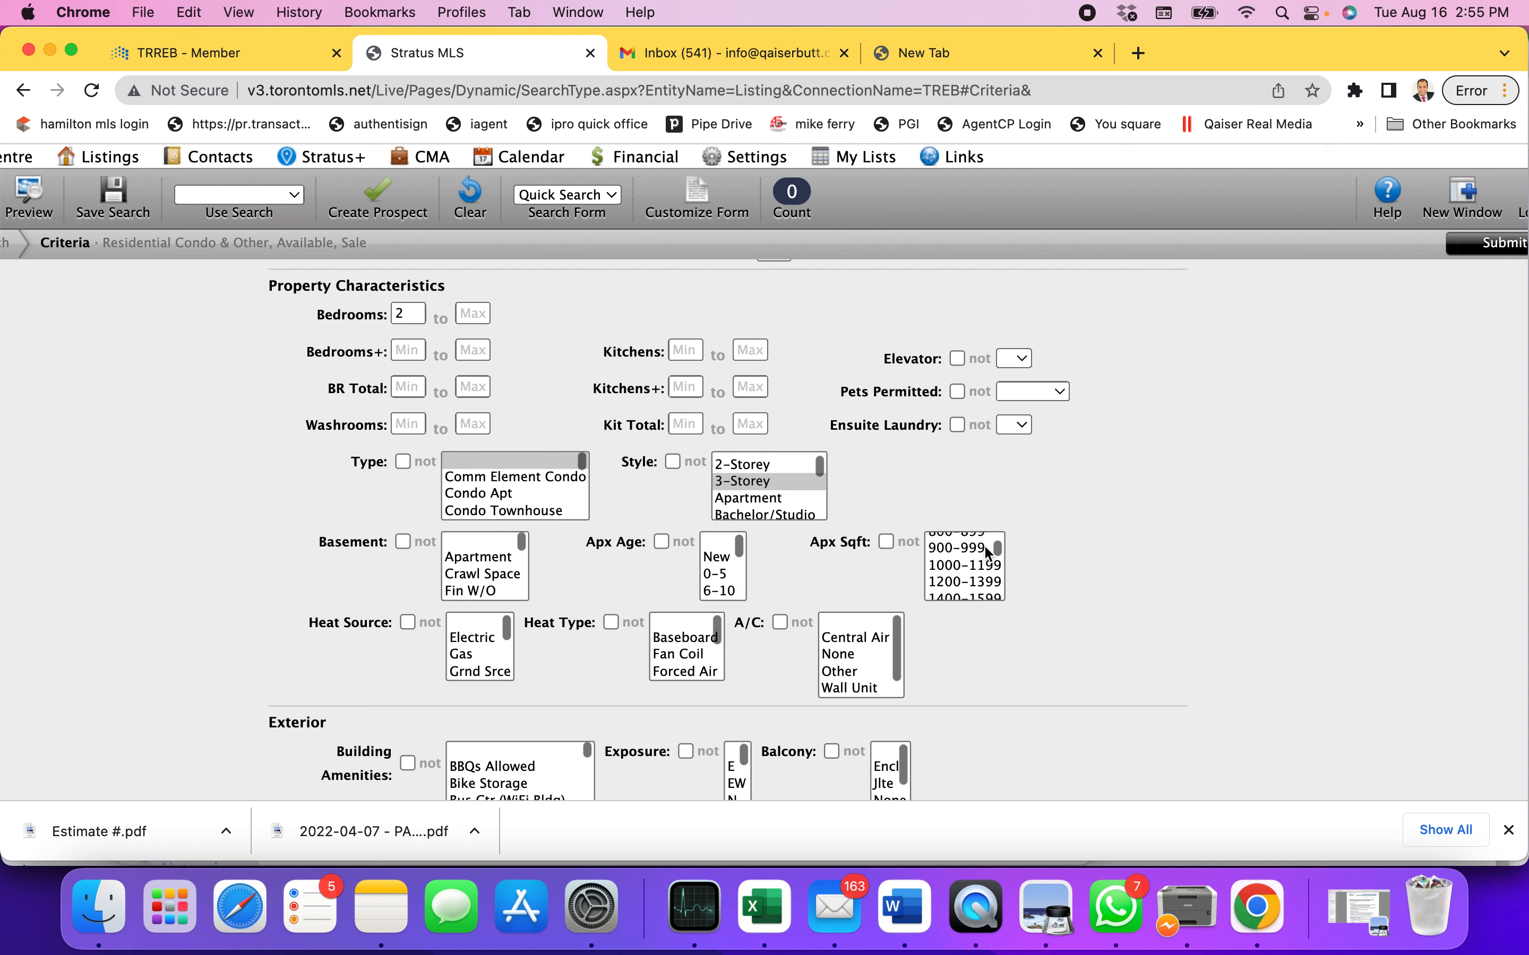
scroll(984, 544, "up", 1)
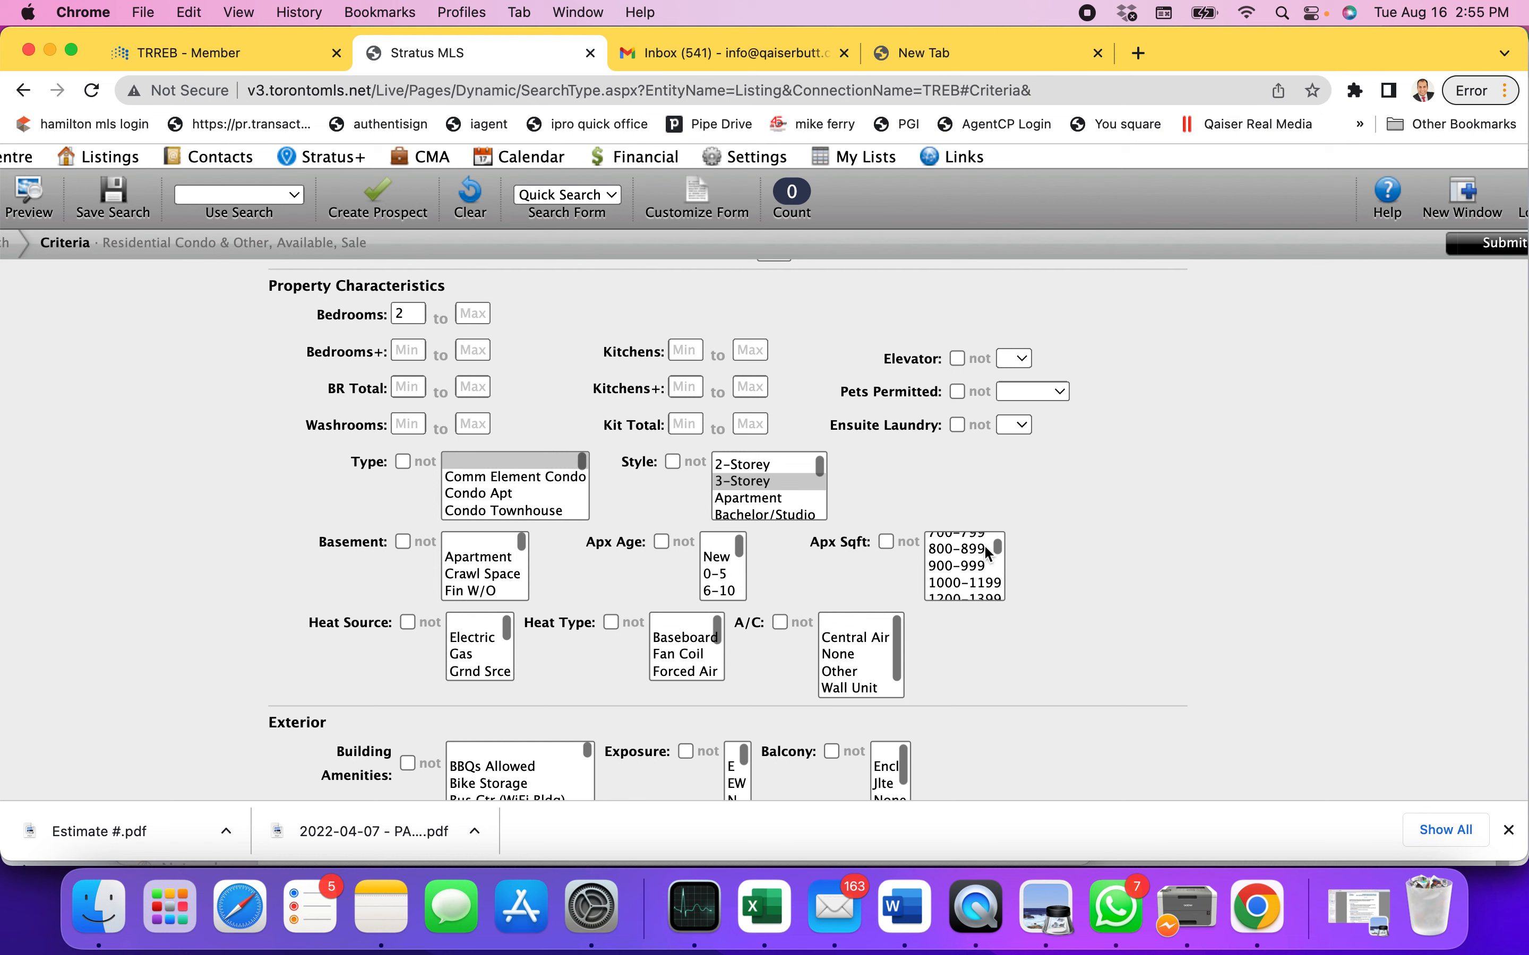
left_click(948, 567)
scroll(950, 587, "down", 2)
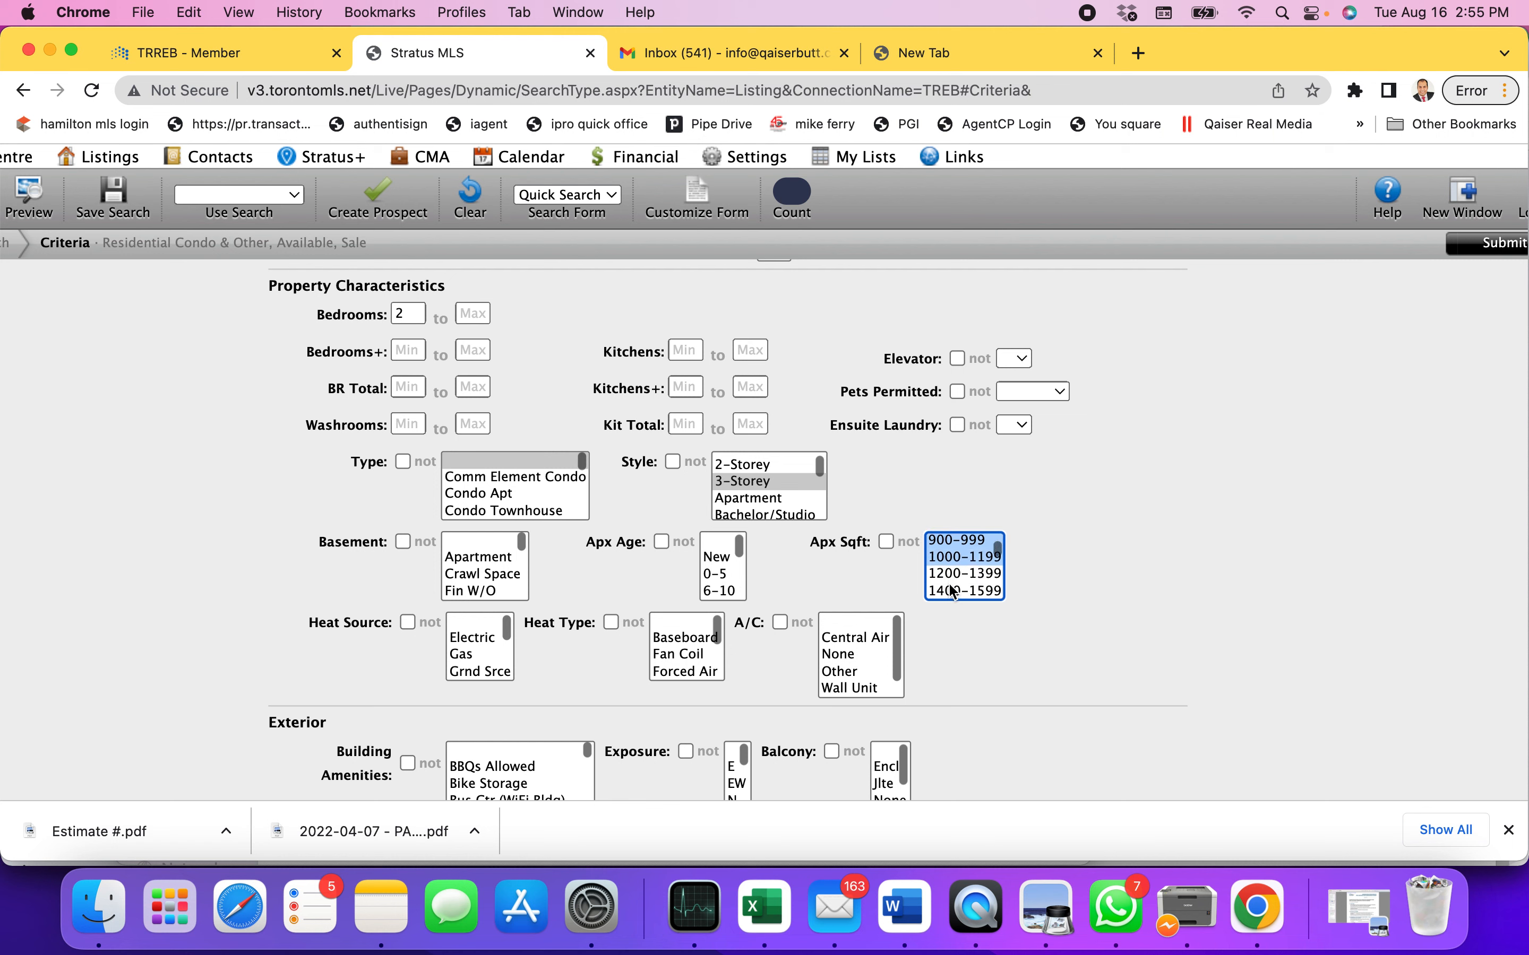
left_click(950, 576, "shift")
scroll(970, 573, "up", 3)
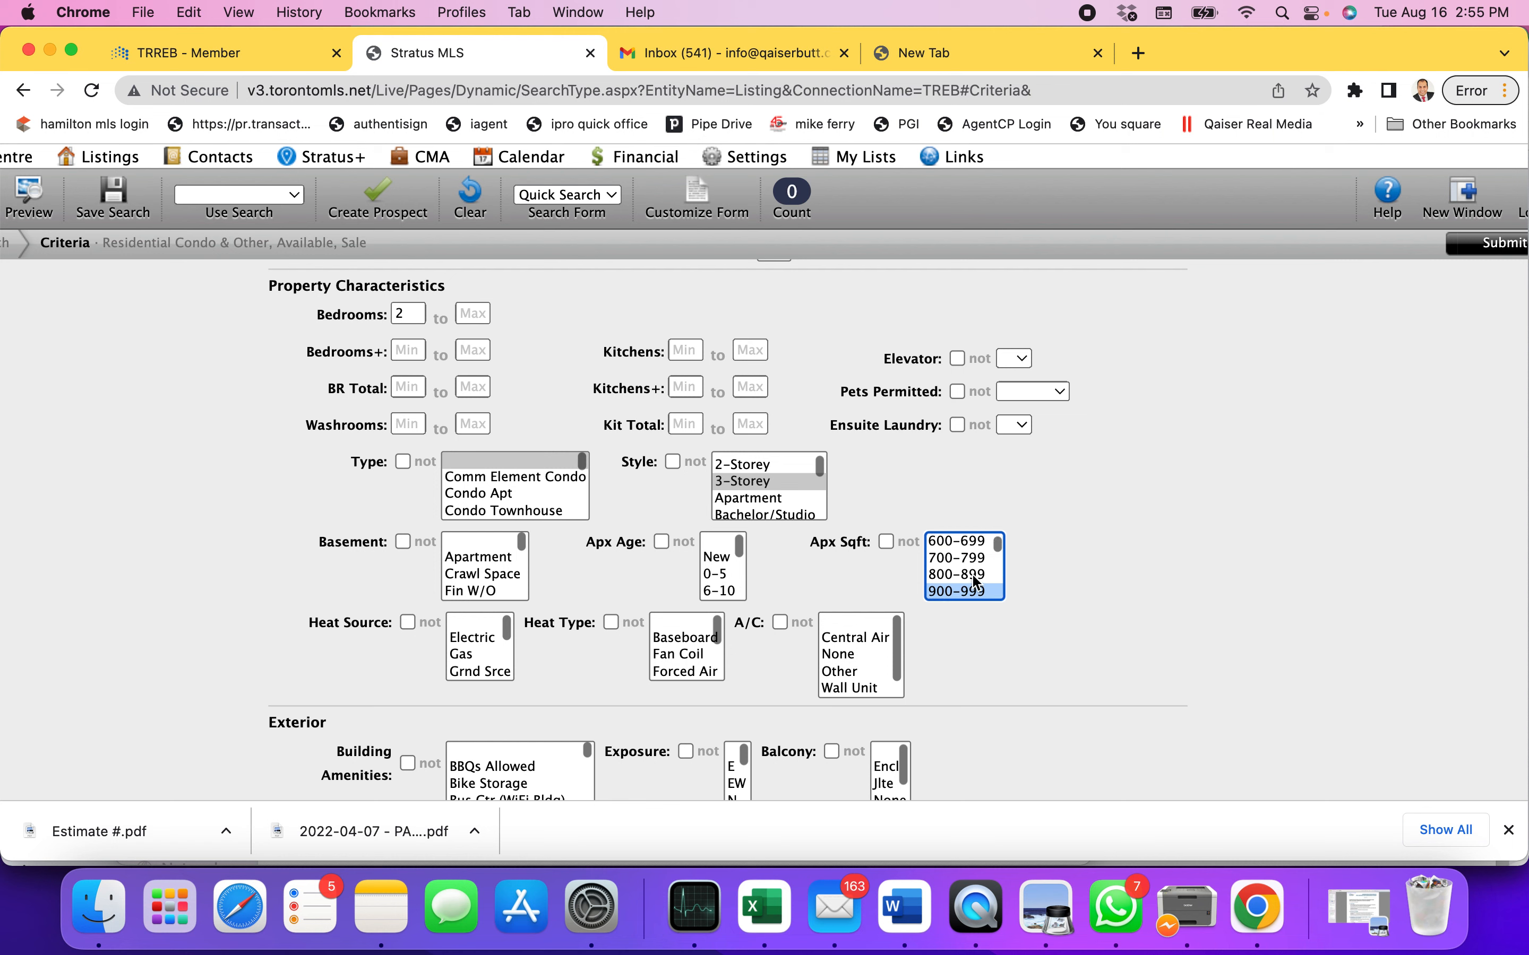
scroll(976, 583, "up", 1)
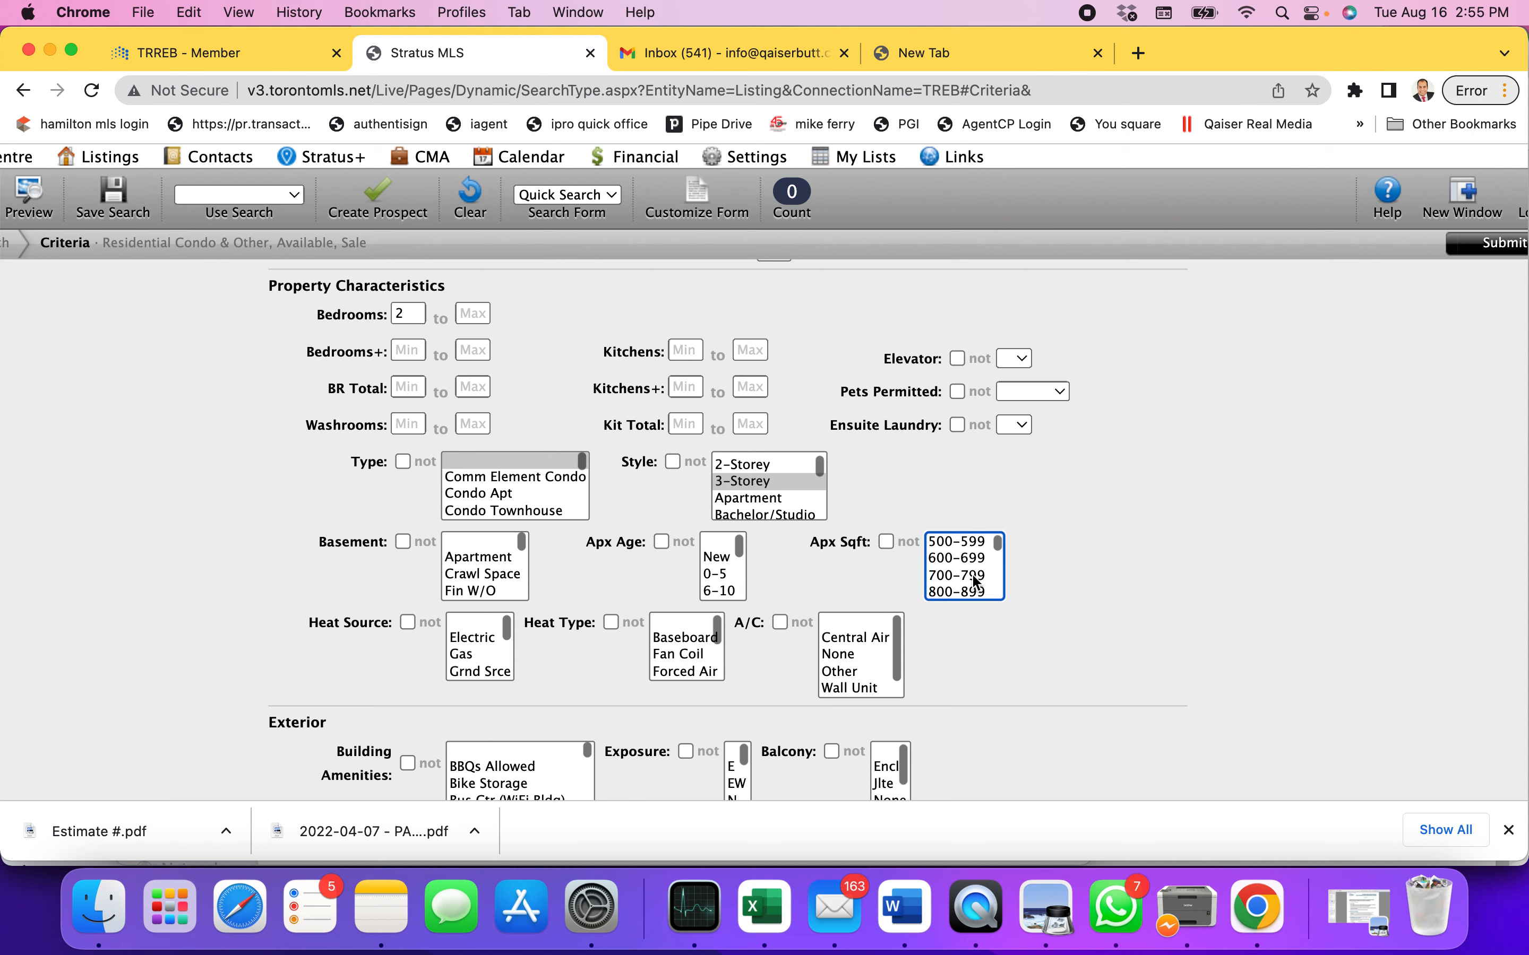
Try excluding small units by setting Apx Sqft to not and selecting the 0-499, 500-599 and 600-699 ranges
left_click(898, 578)
left_click(886, 542)
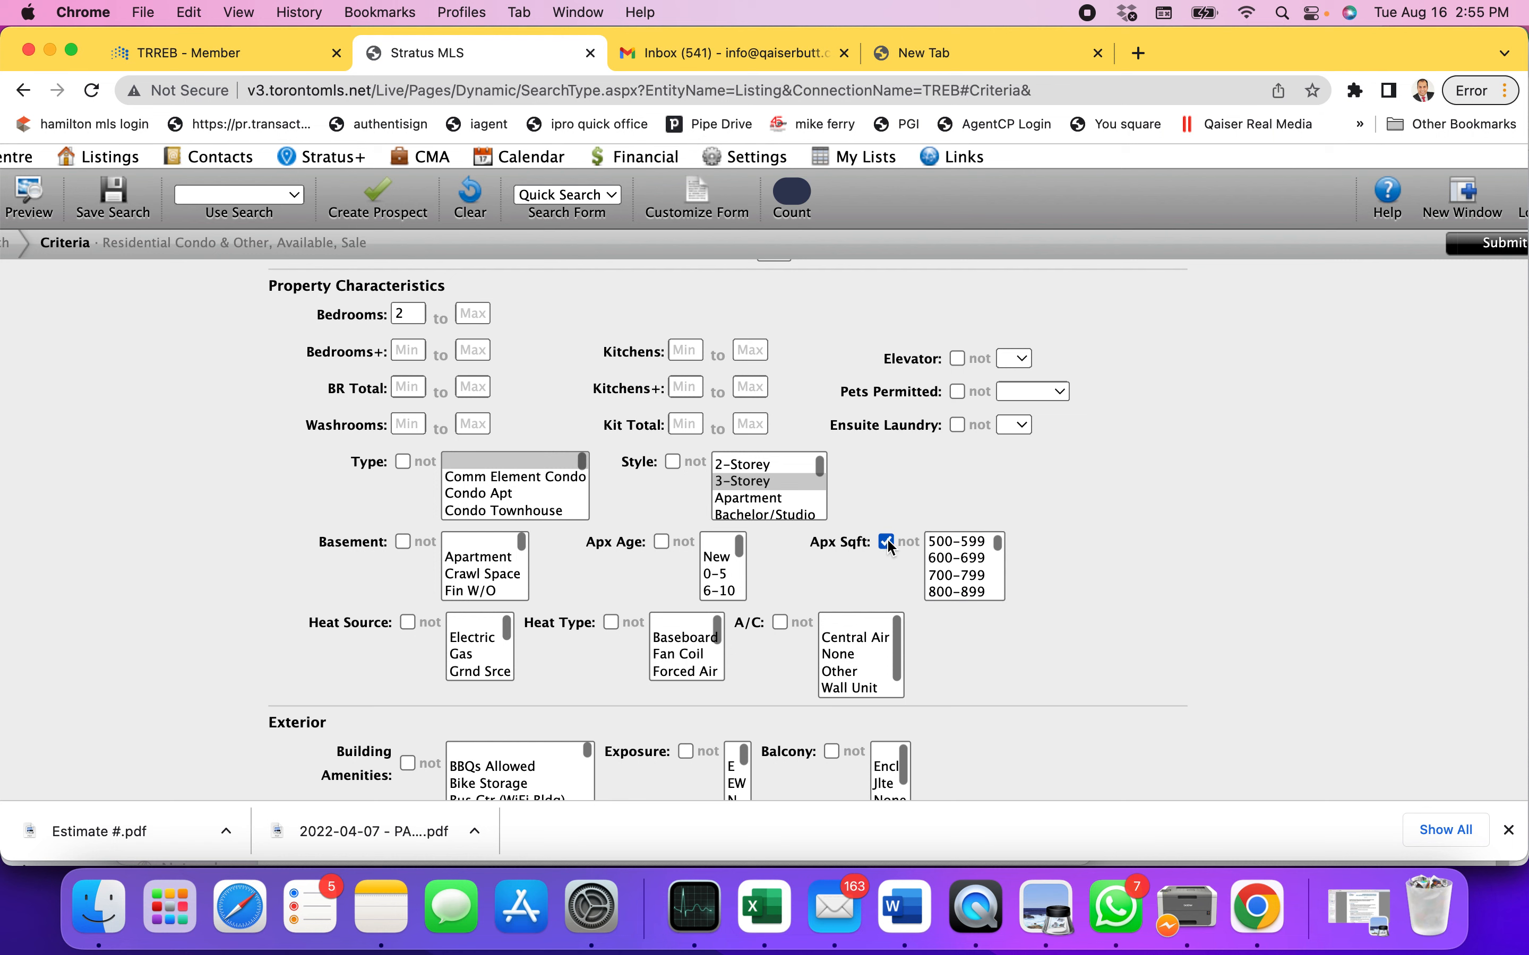
left_click(951, 547)
scroll(954, 556, "up", 1)
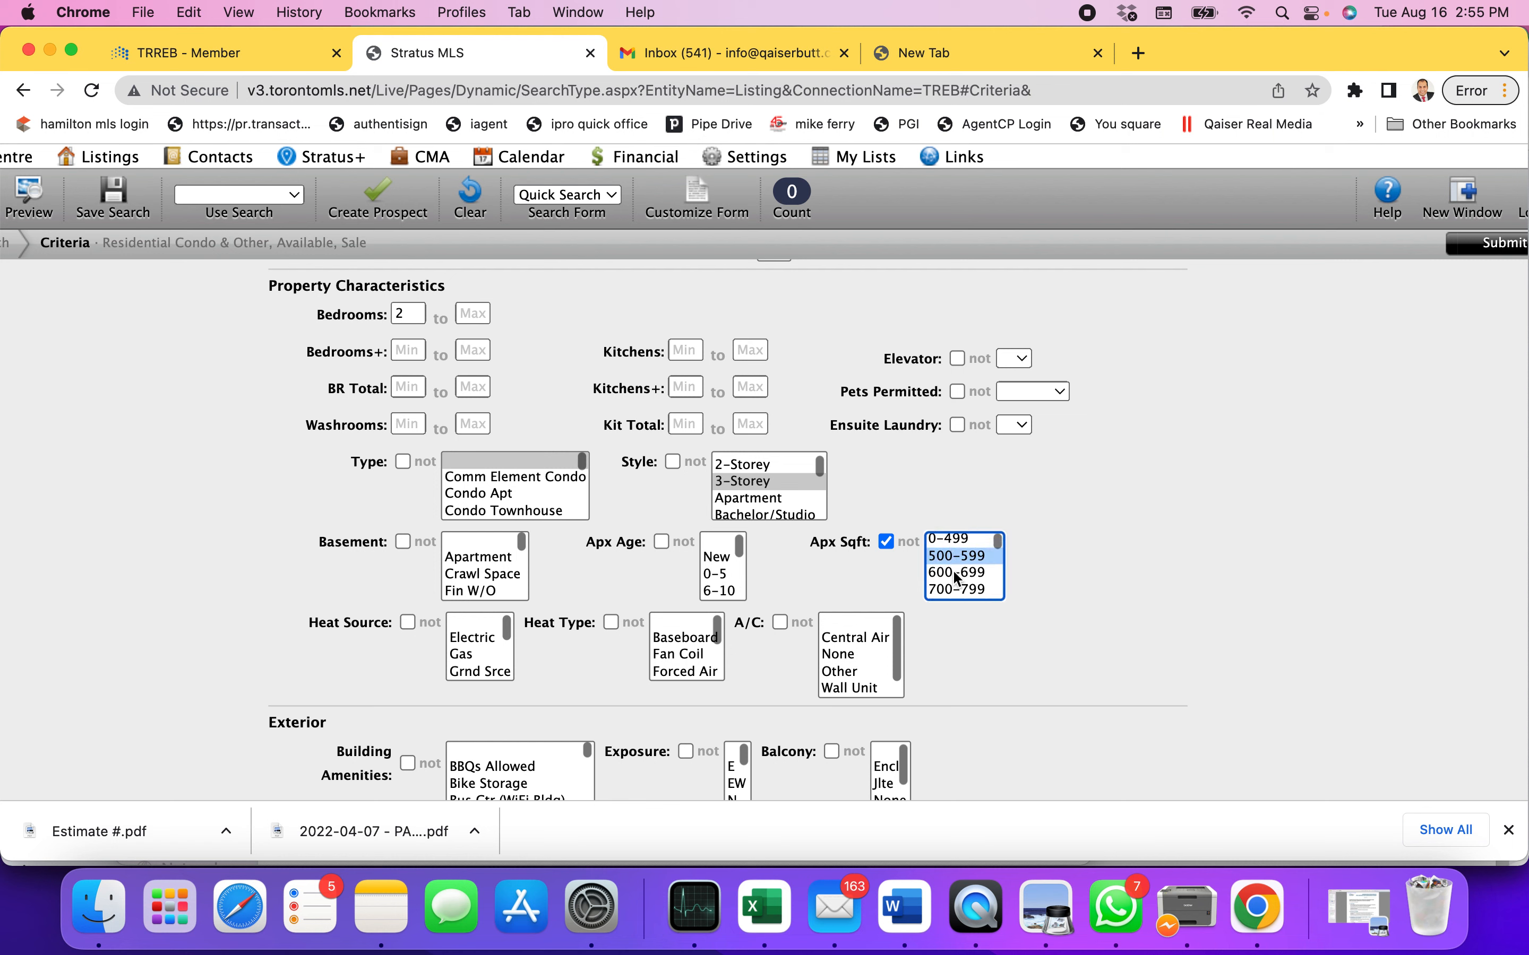
left_click(952, 540, "super")
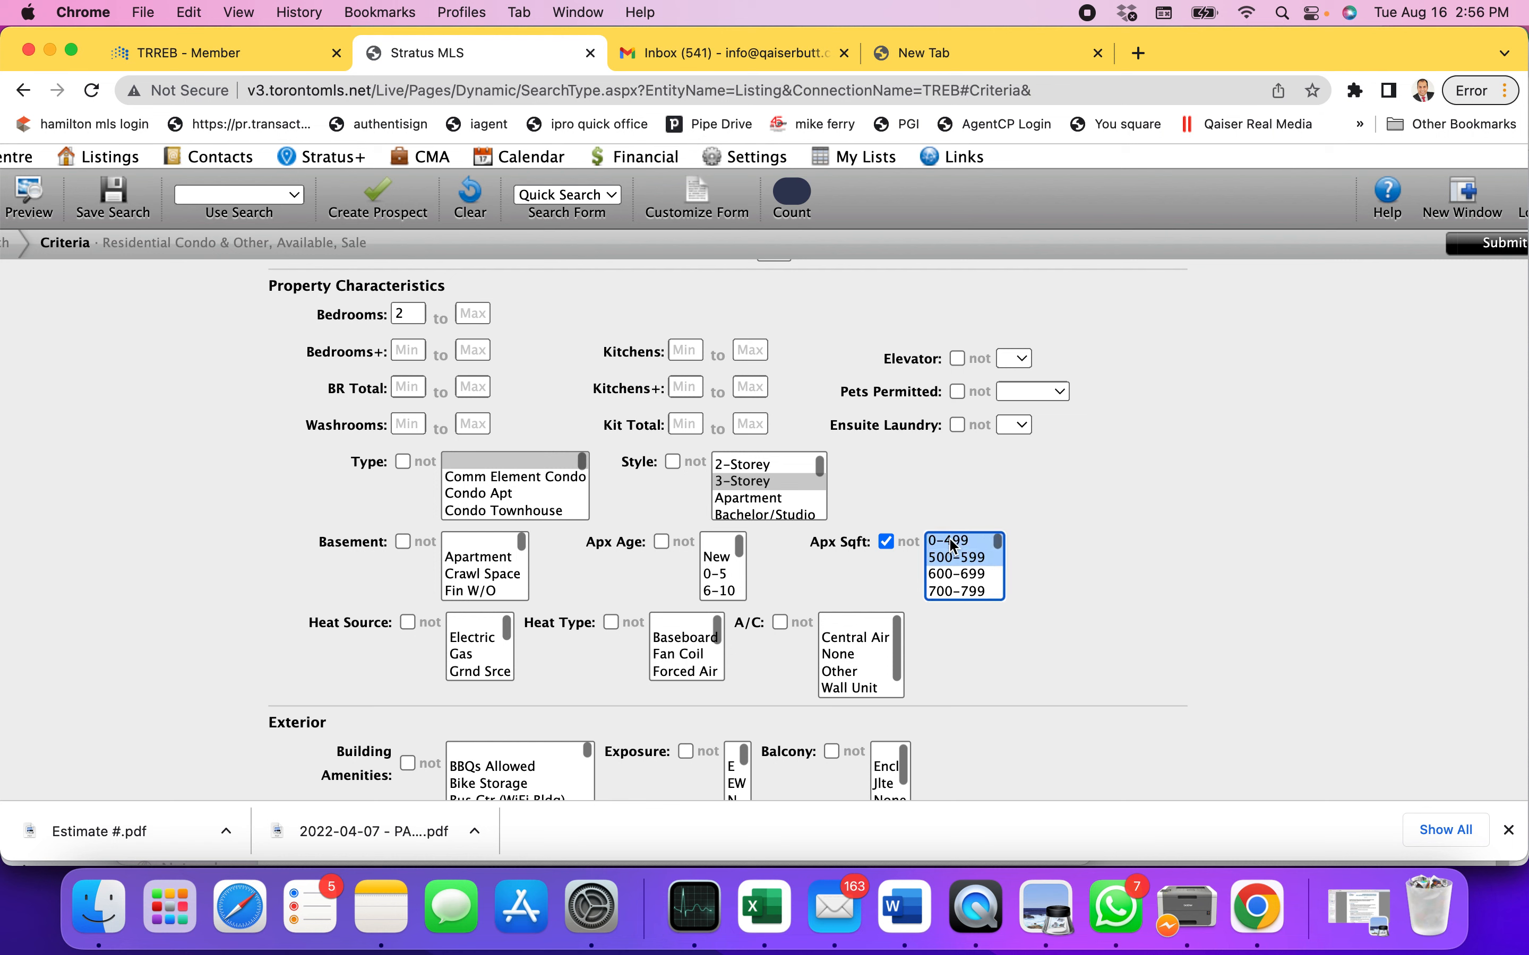
left_click(952, 575, "super")
scroll(951, 578, "down", 5)
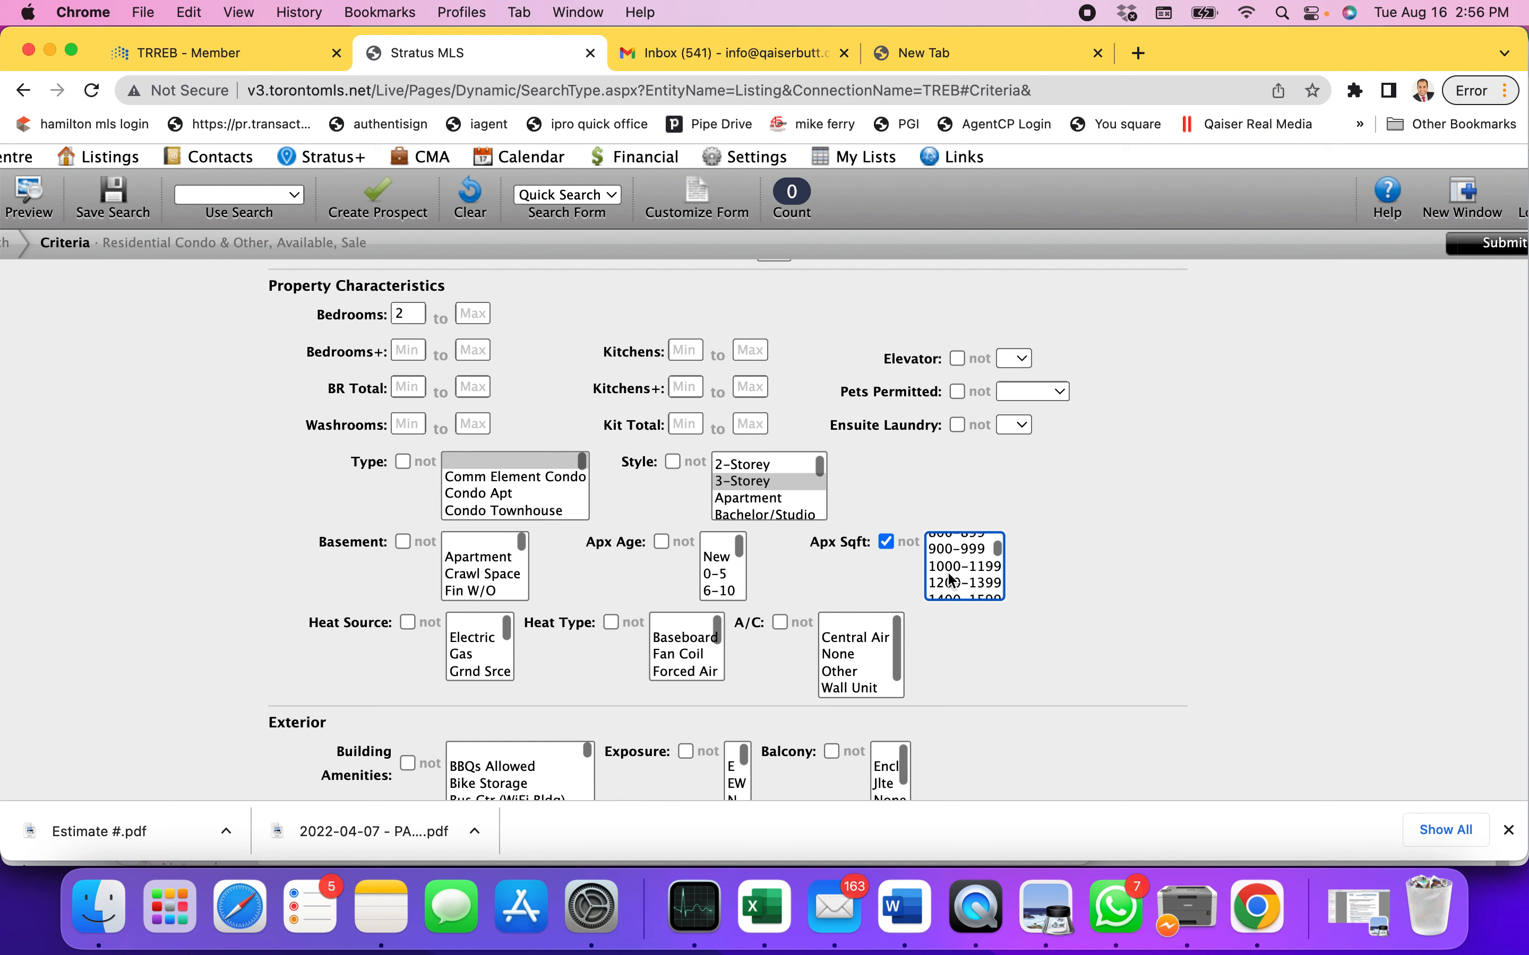
scroll(952, 578, "up", 3)
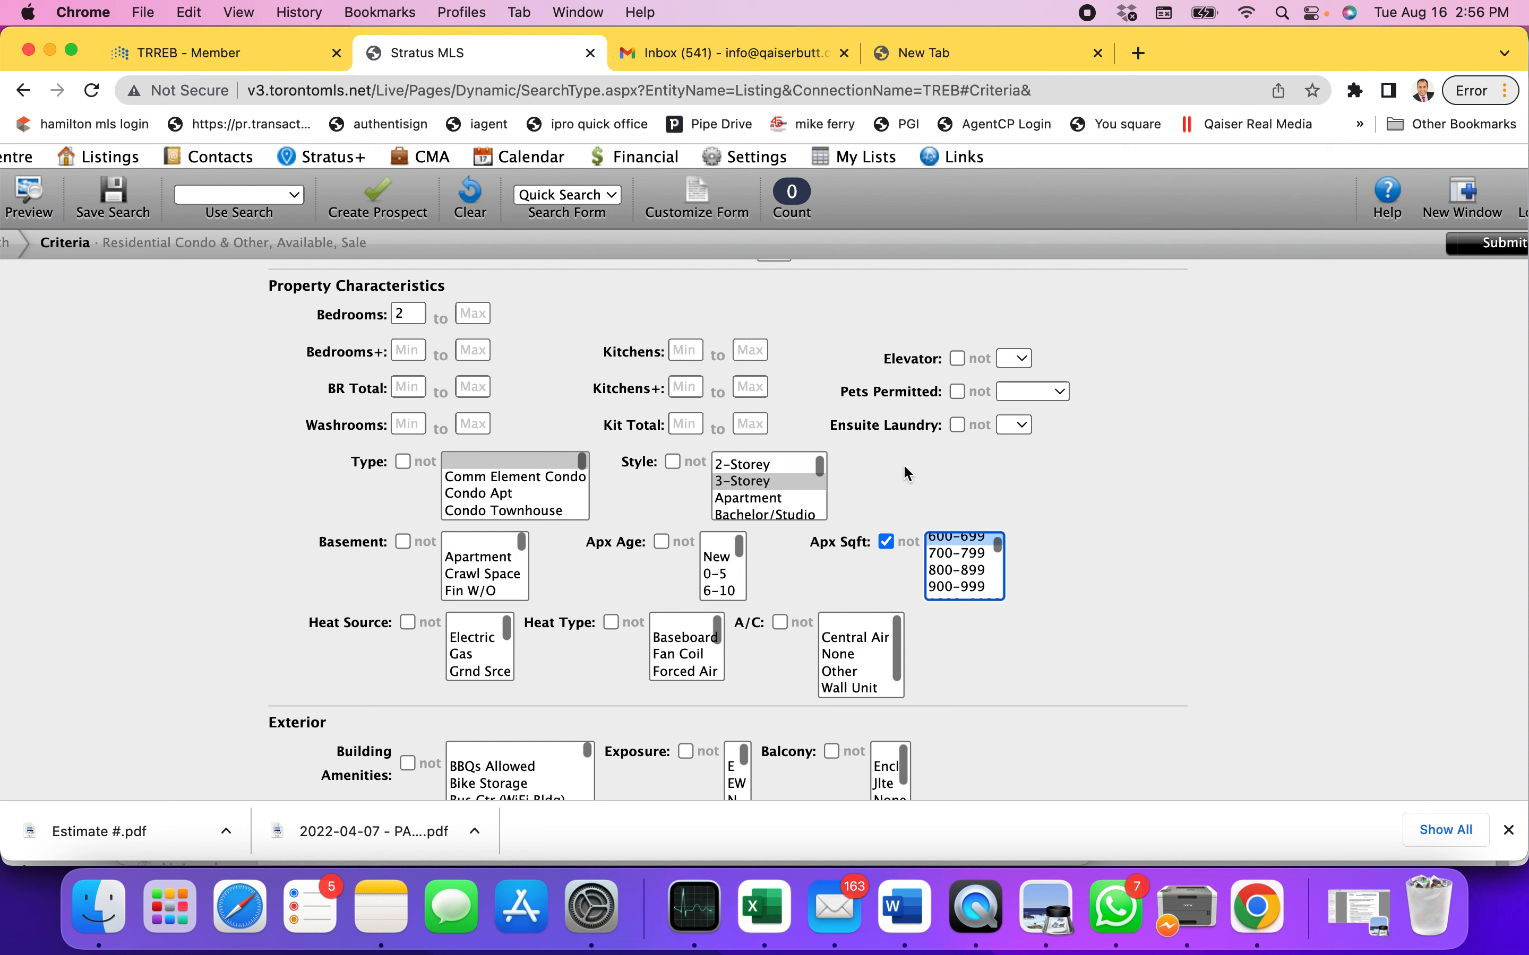
Clear the minimum bedrooms value and reset the Style filter to the blank option
double_click(409, 314)
key("BackSpace")
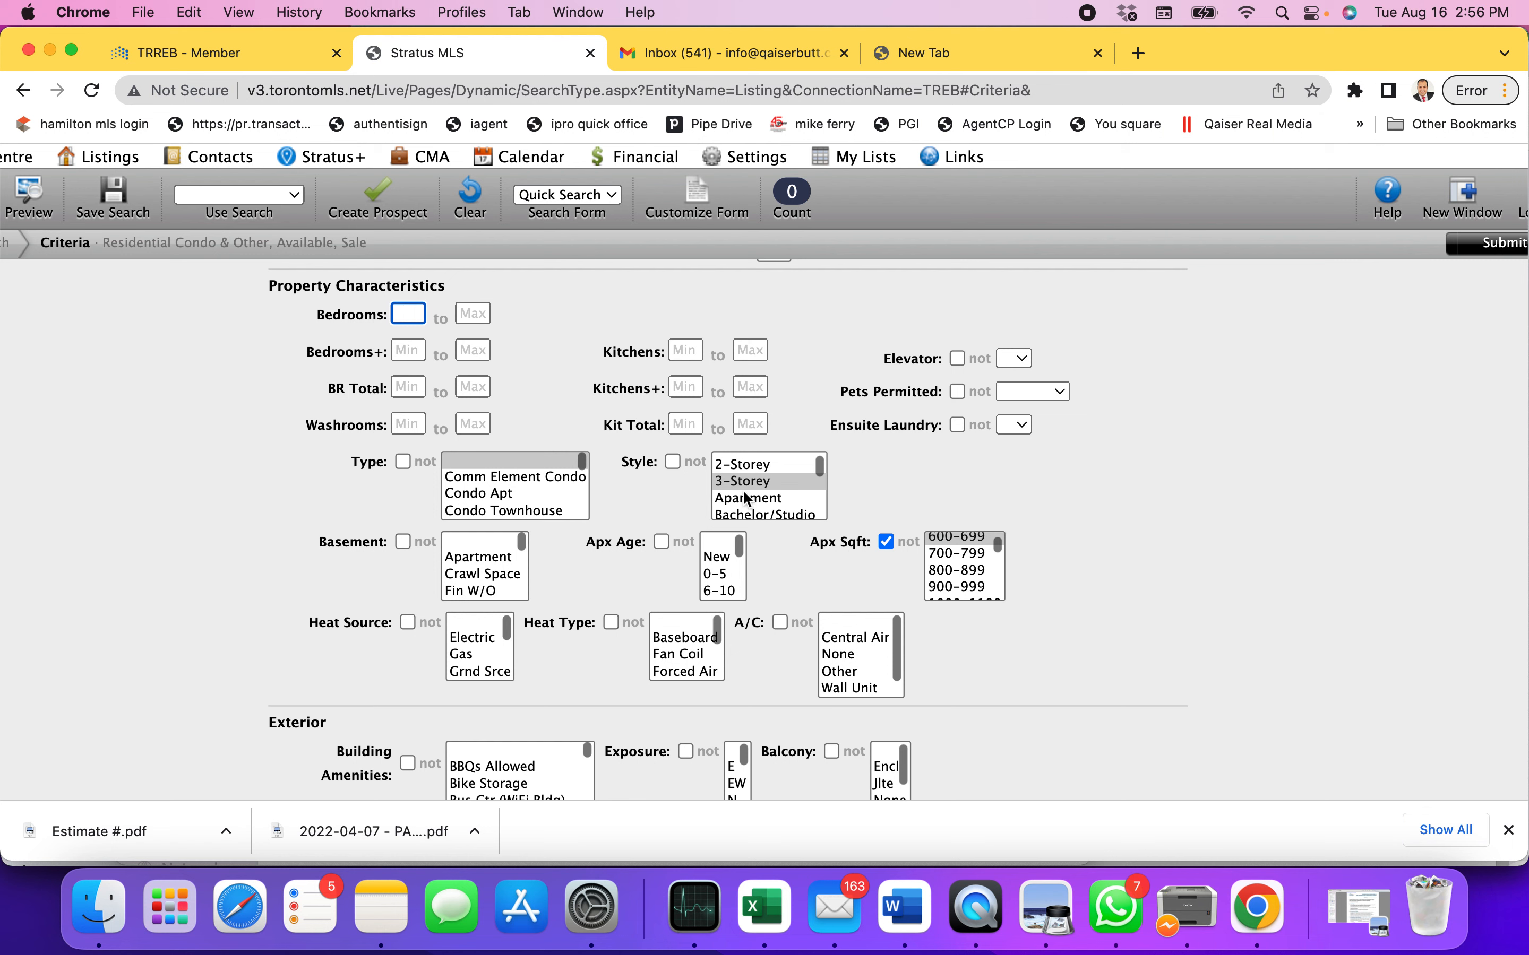
scroll(745, 480, "up", 1)
left_click(743, 467)
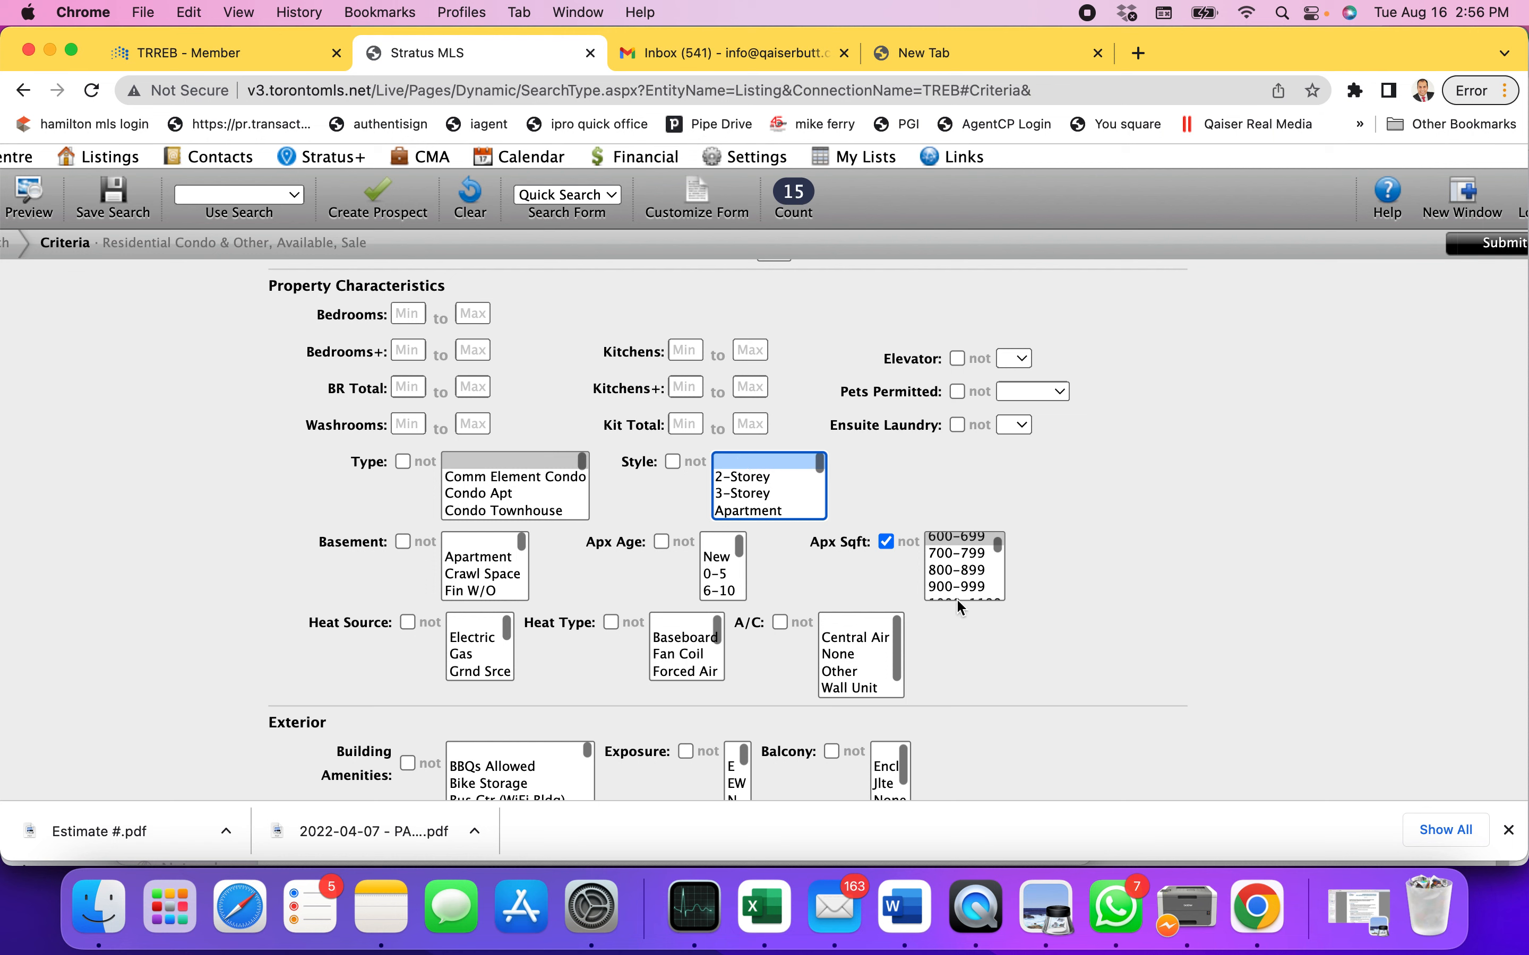
Remove the Apx Sqft exclusion and select the 900-999, 1000-1199 and 1200-1399 ranges
left_click(943, 585)
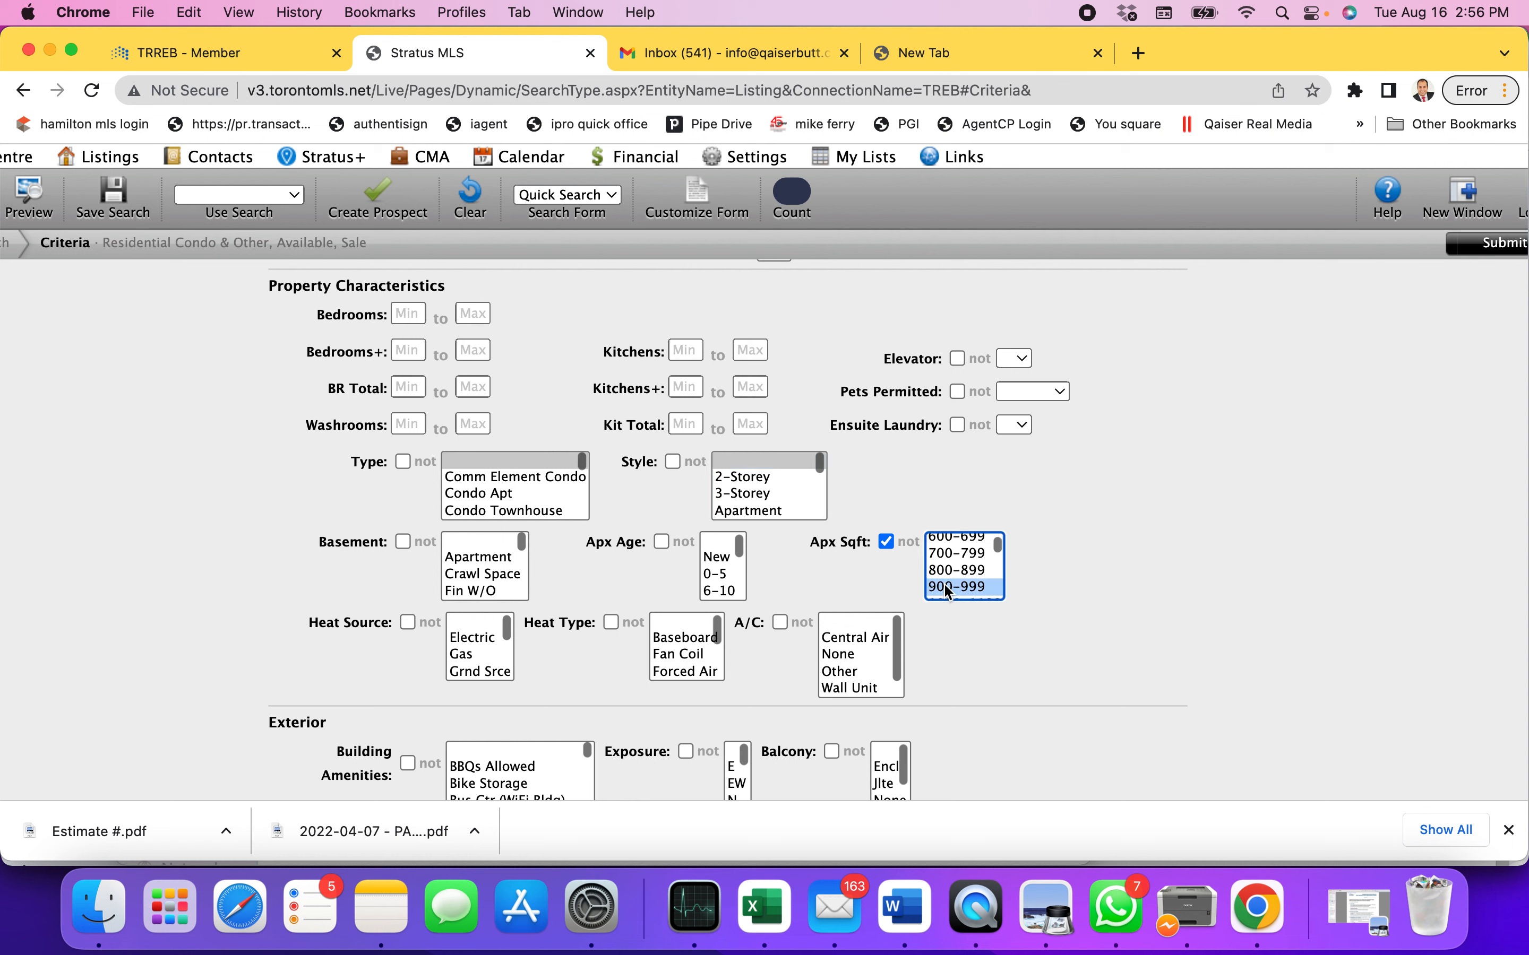
left_click(888, 546)
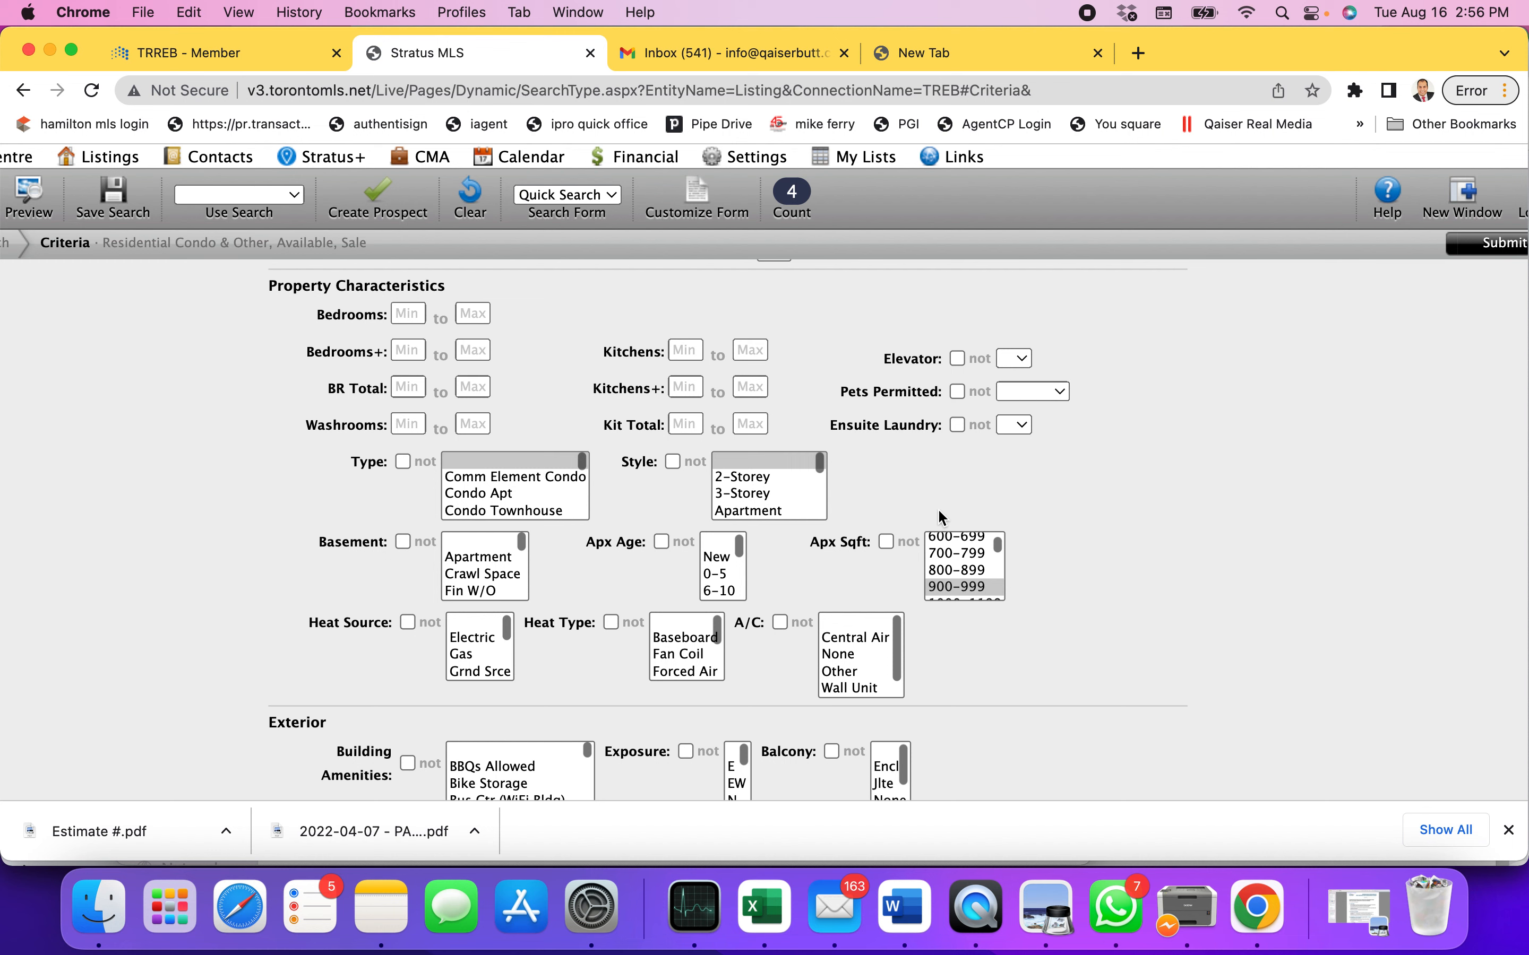
scroll(969, 571, "down", 1)
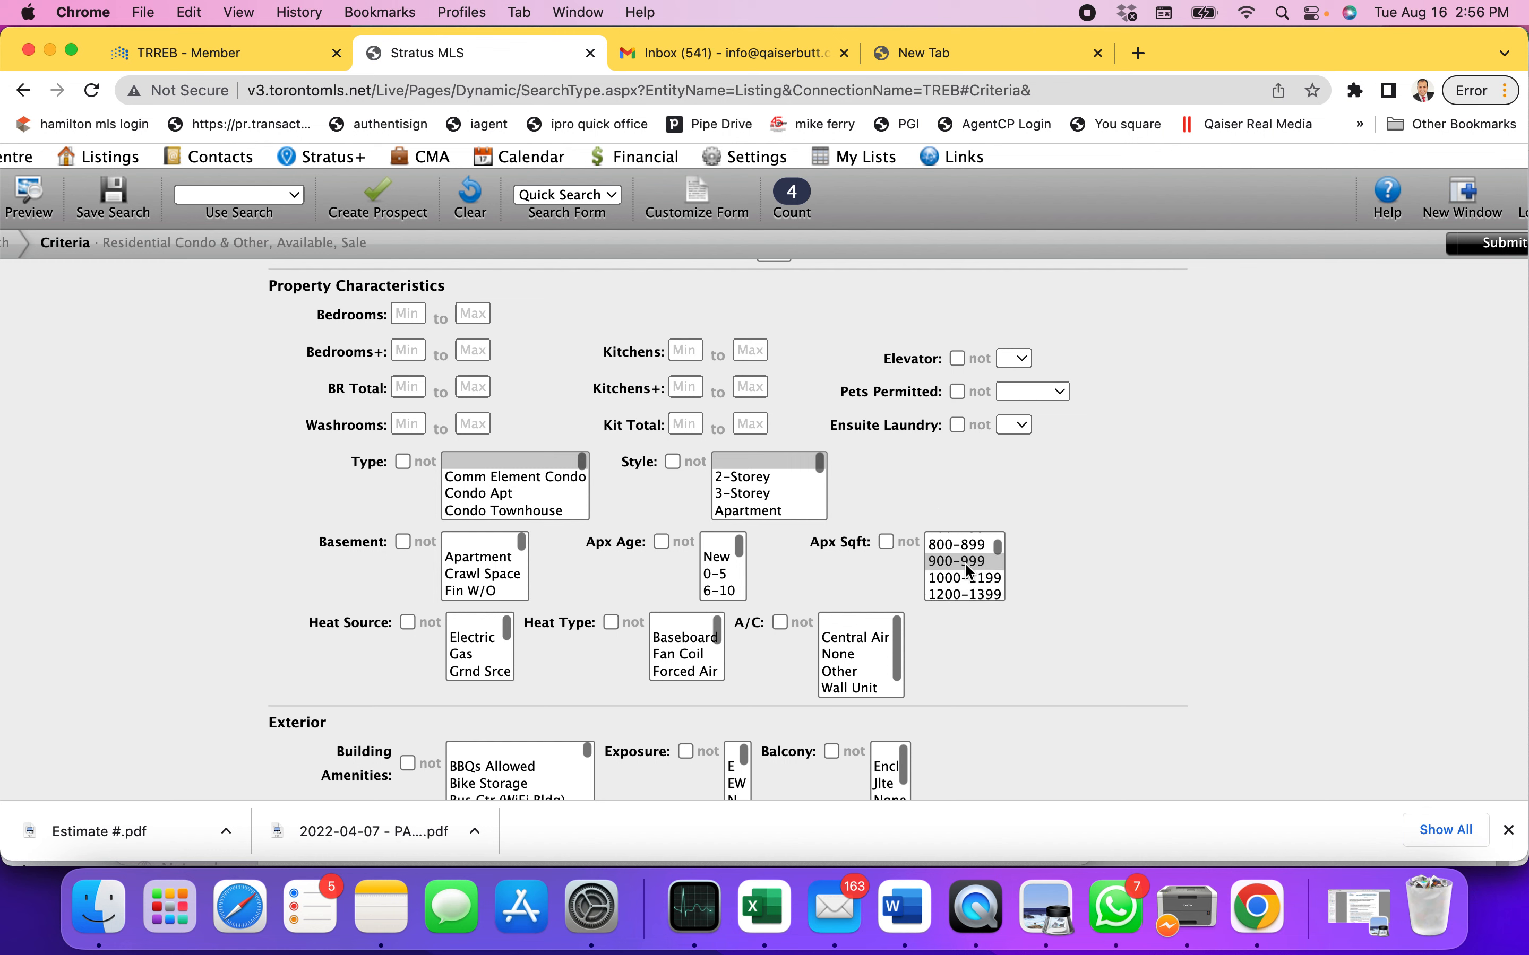
left_click_drag(969, 572, 963, 594)
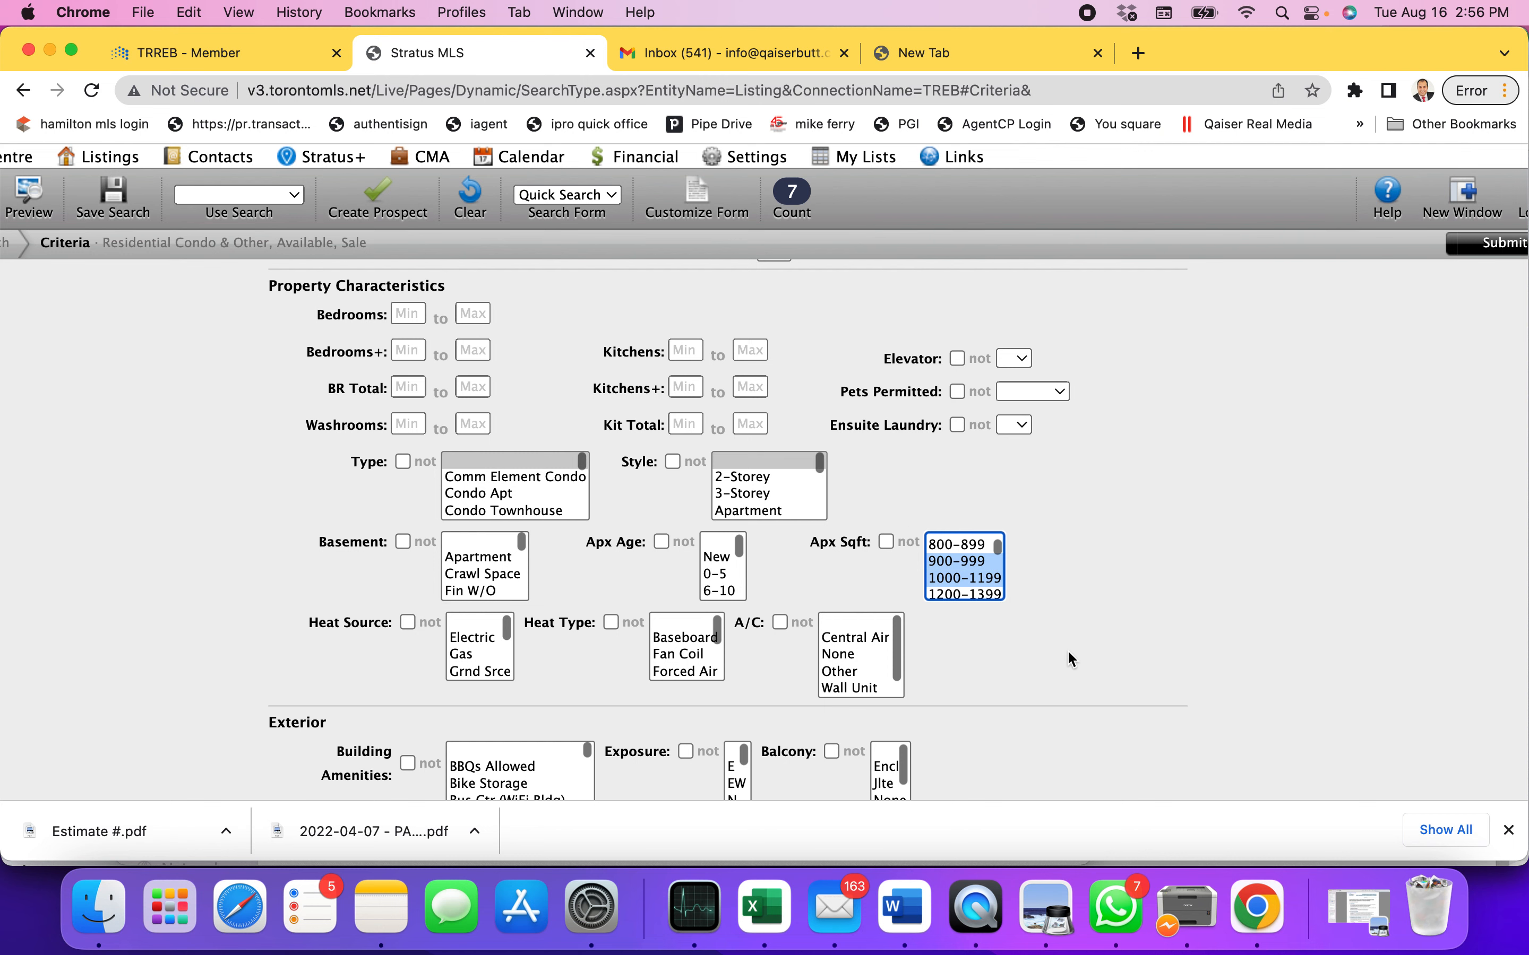
Reset the Apx Sqft filter to the blank option
scroll(1066, 650, "down", 2)
scroll(422, 635, "down", 1)
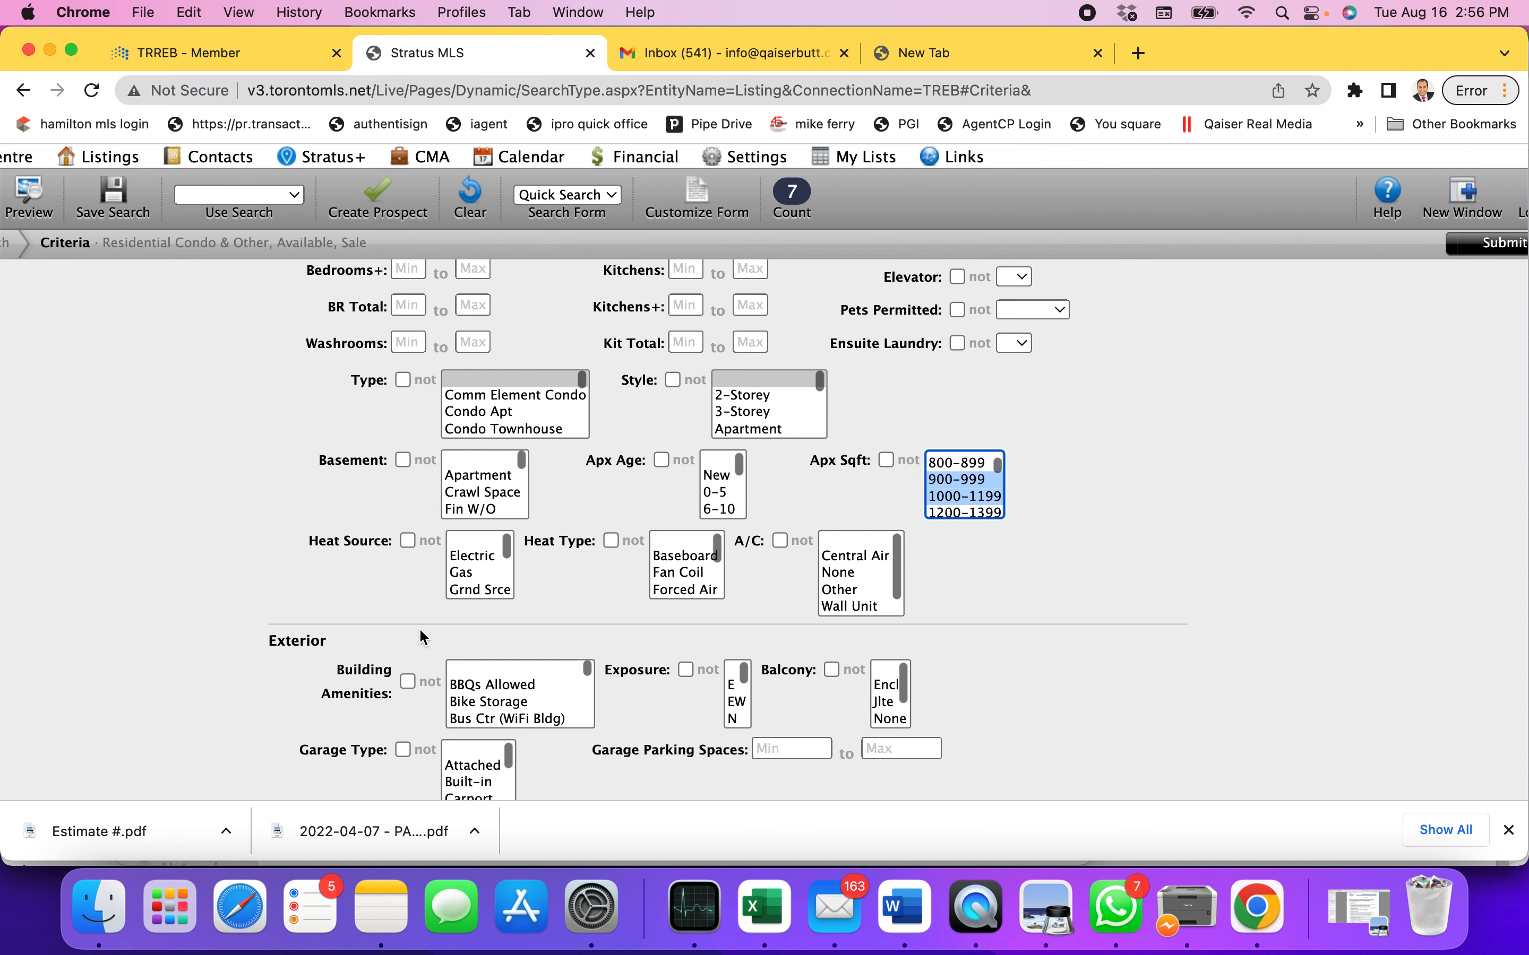
scroll(960, 471, "up", 2)
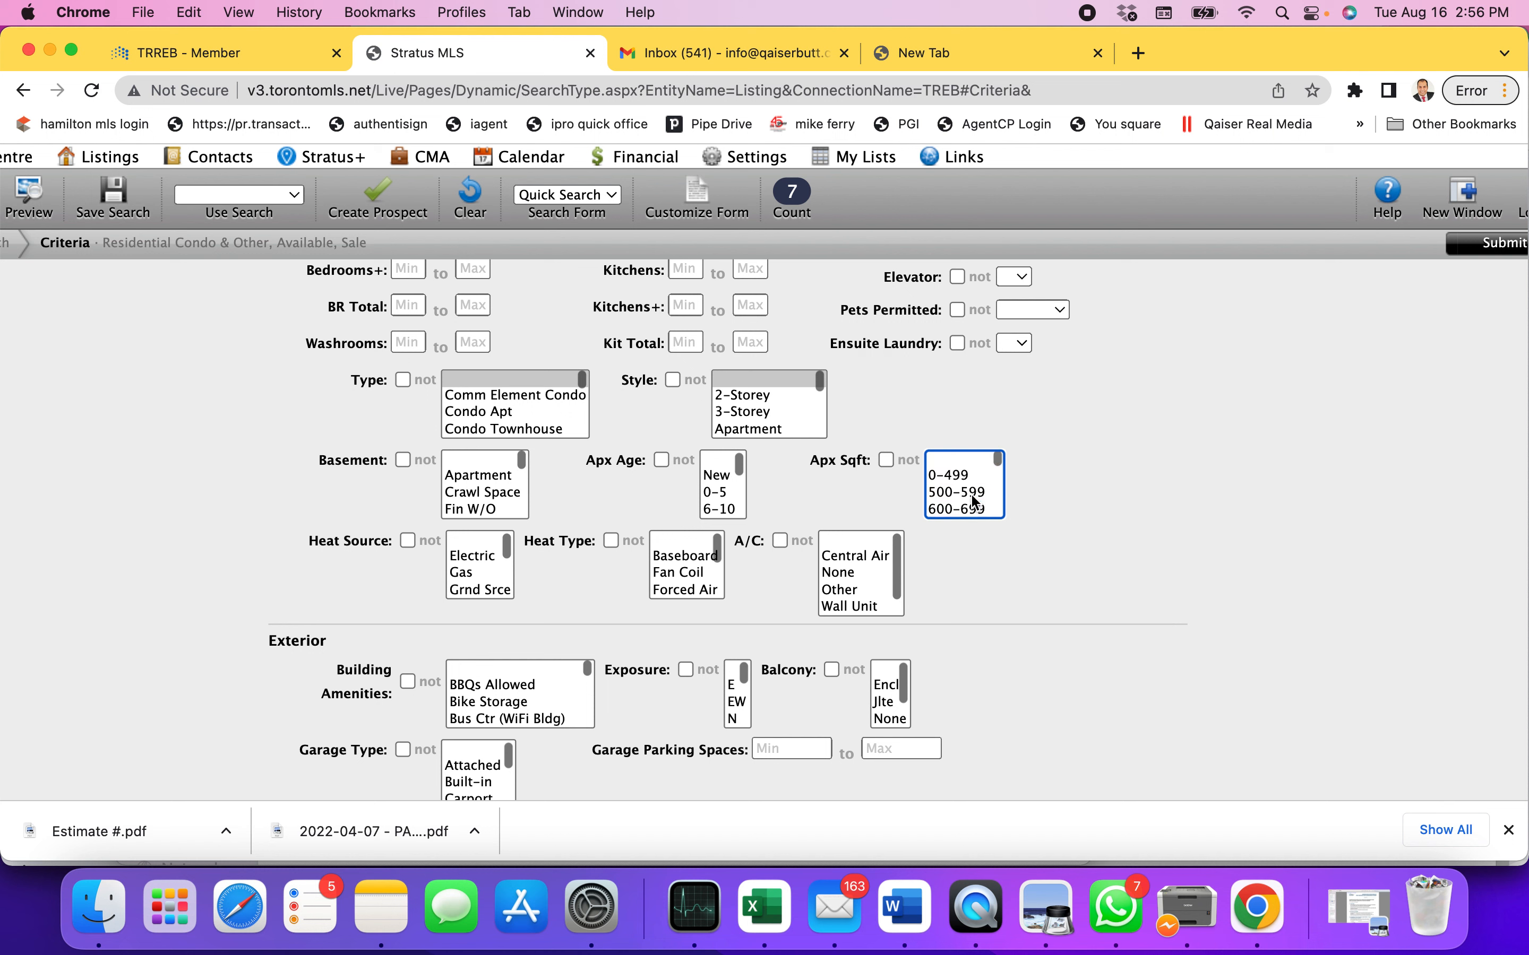
left_click(954, 460)
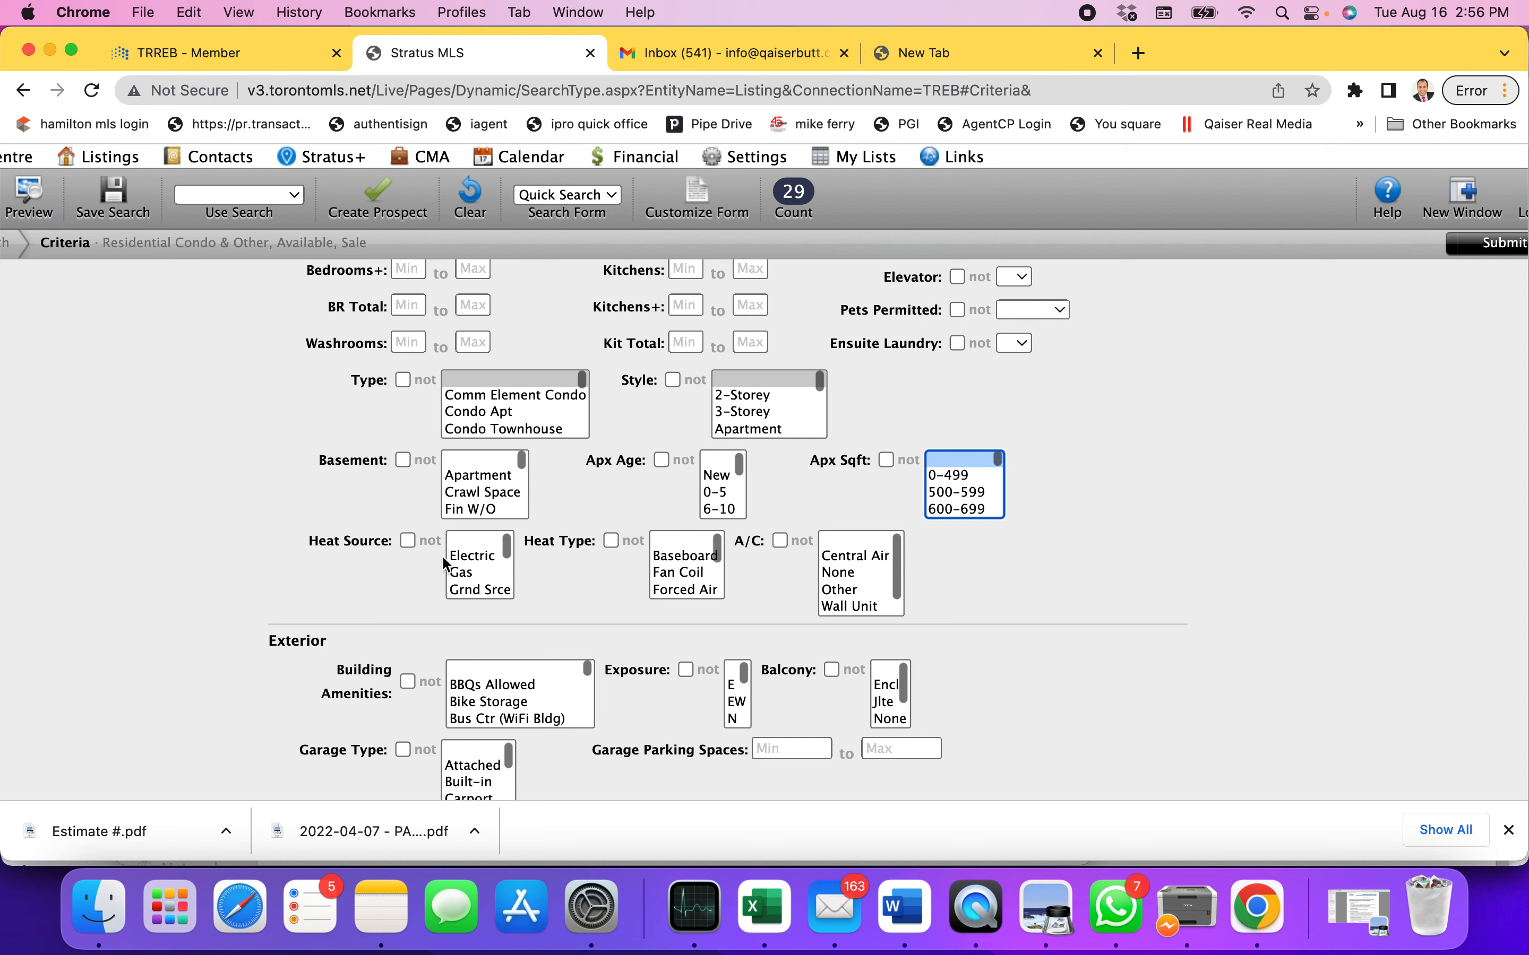
Try excluding the Electric heat source, and reset the Heat Source filter to not exclude anything, with the blank option selected
left_click(469, 560)
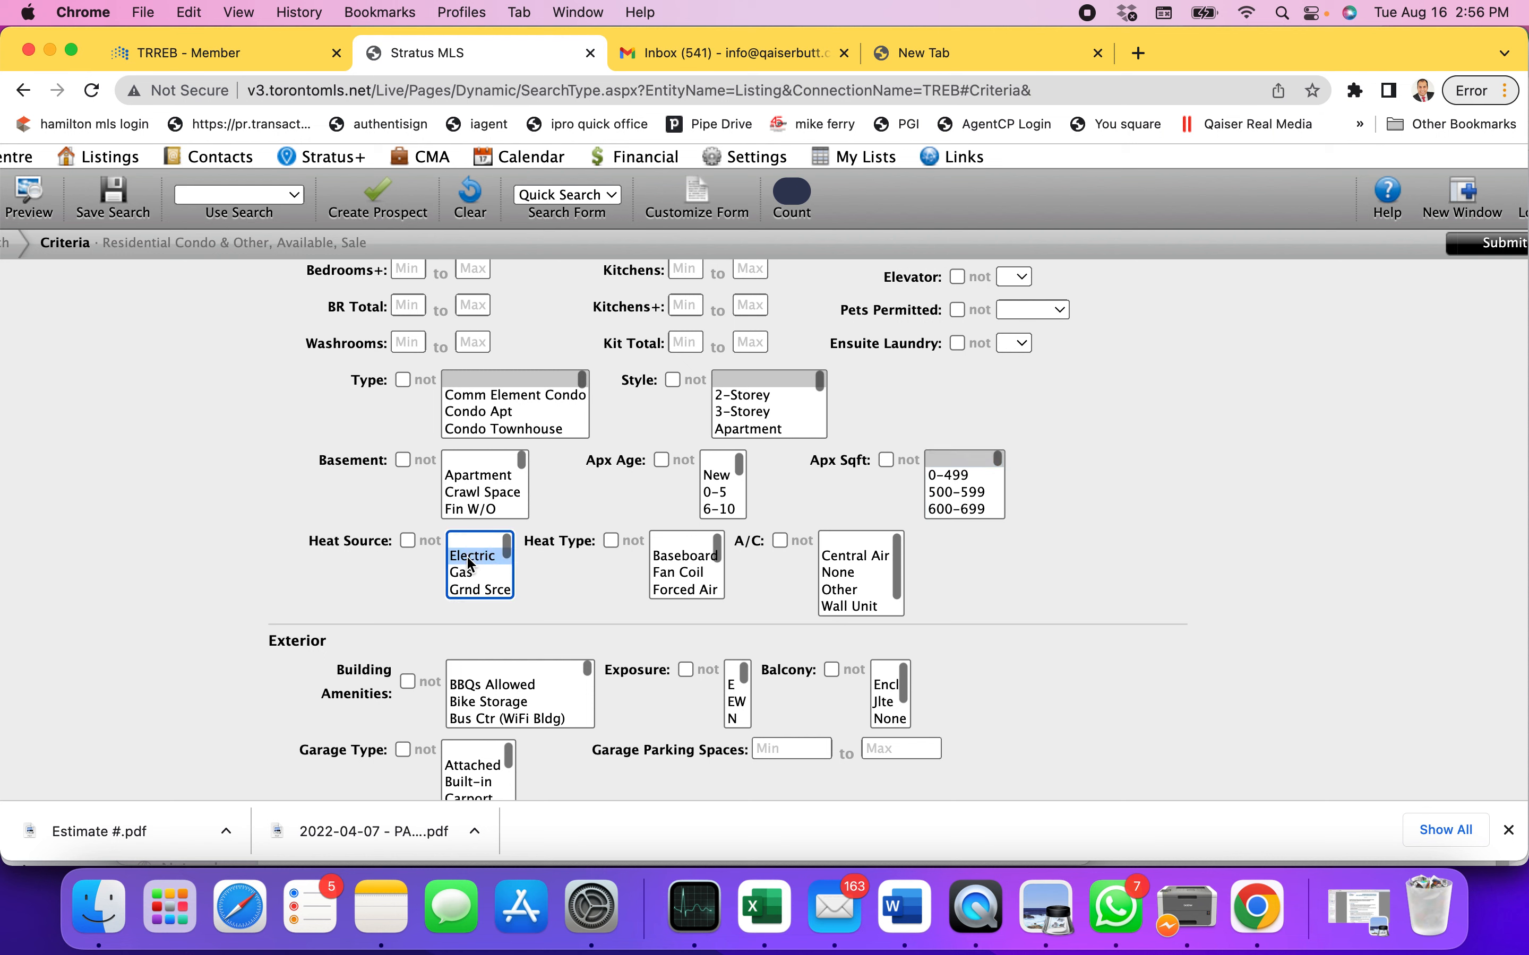
left_click(407, 541)
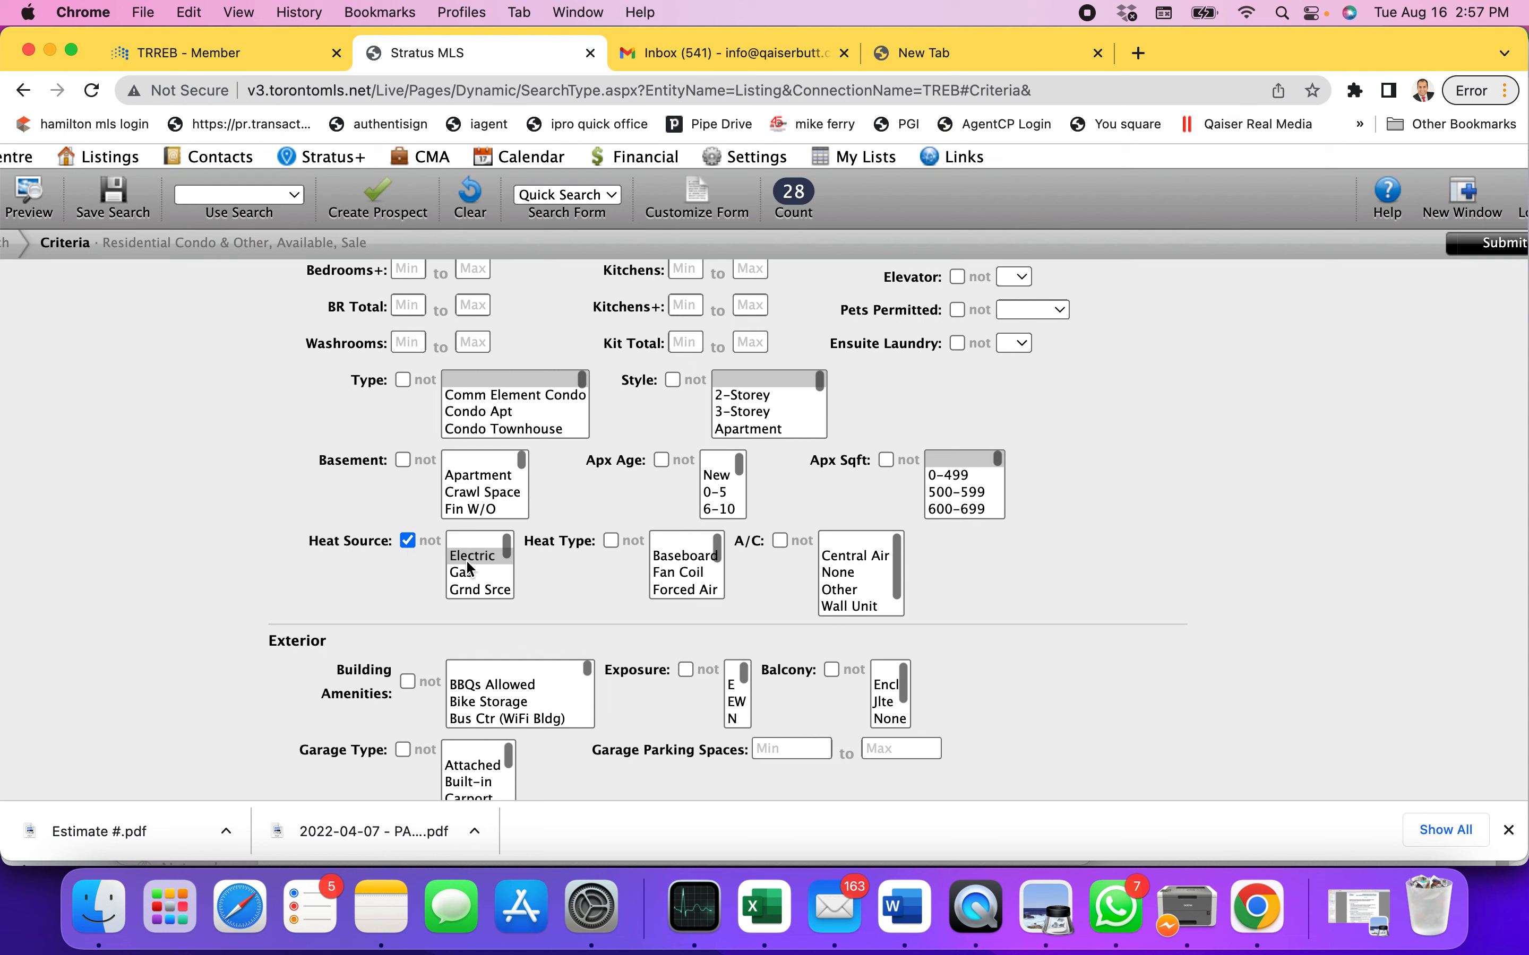
left_click(412, 541)
left_click(463, 540)
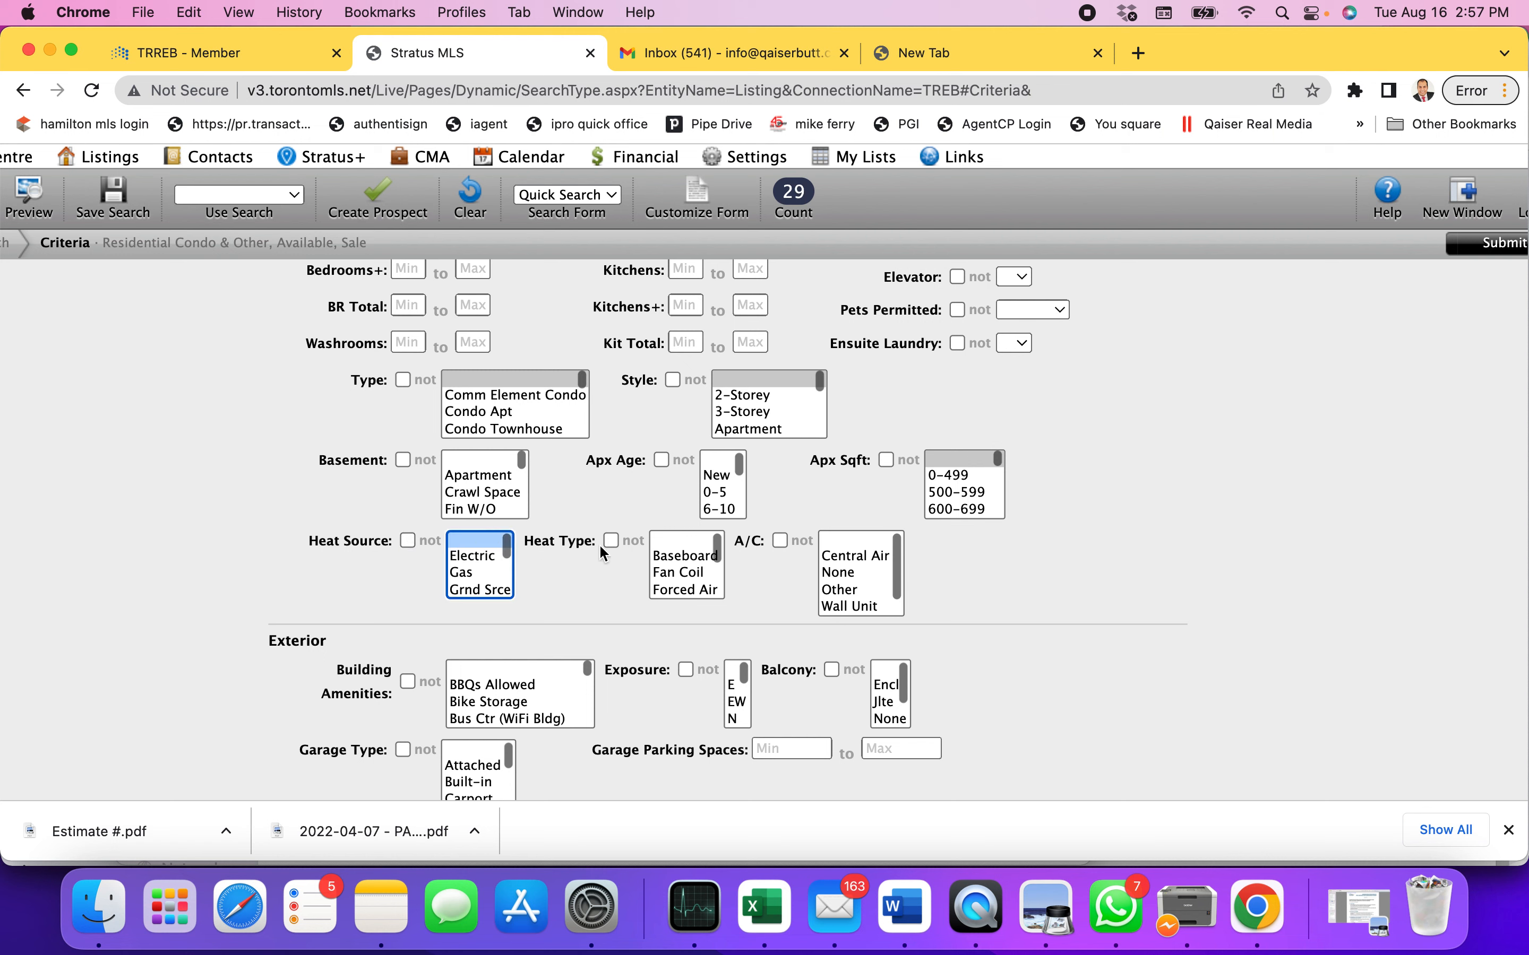
Try excluding the Baseboard heat type and requiring Central Air for A/C, resetting each filter to the blank option
left_click(685, 557)
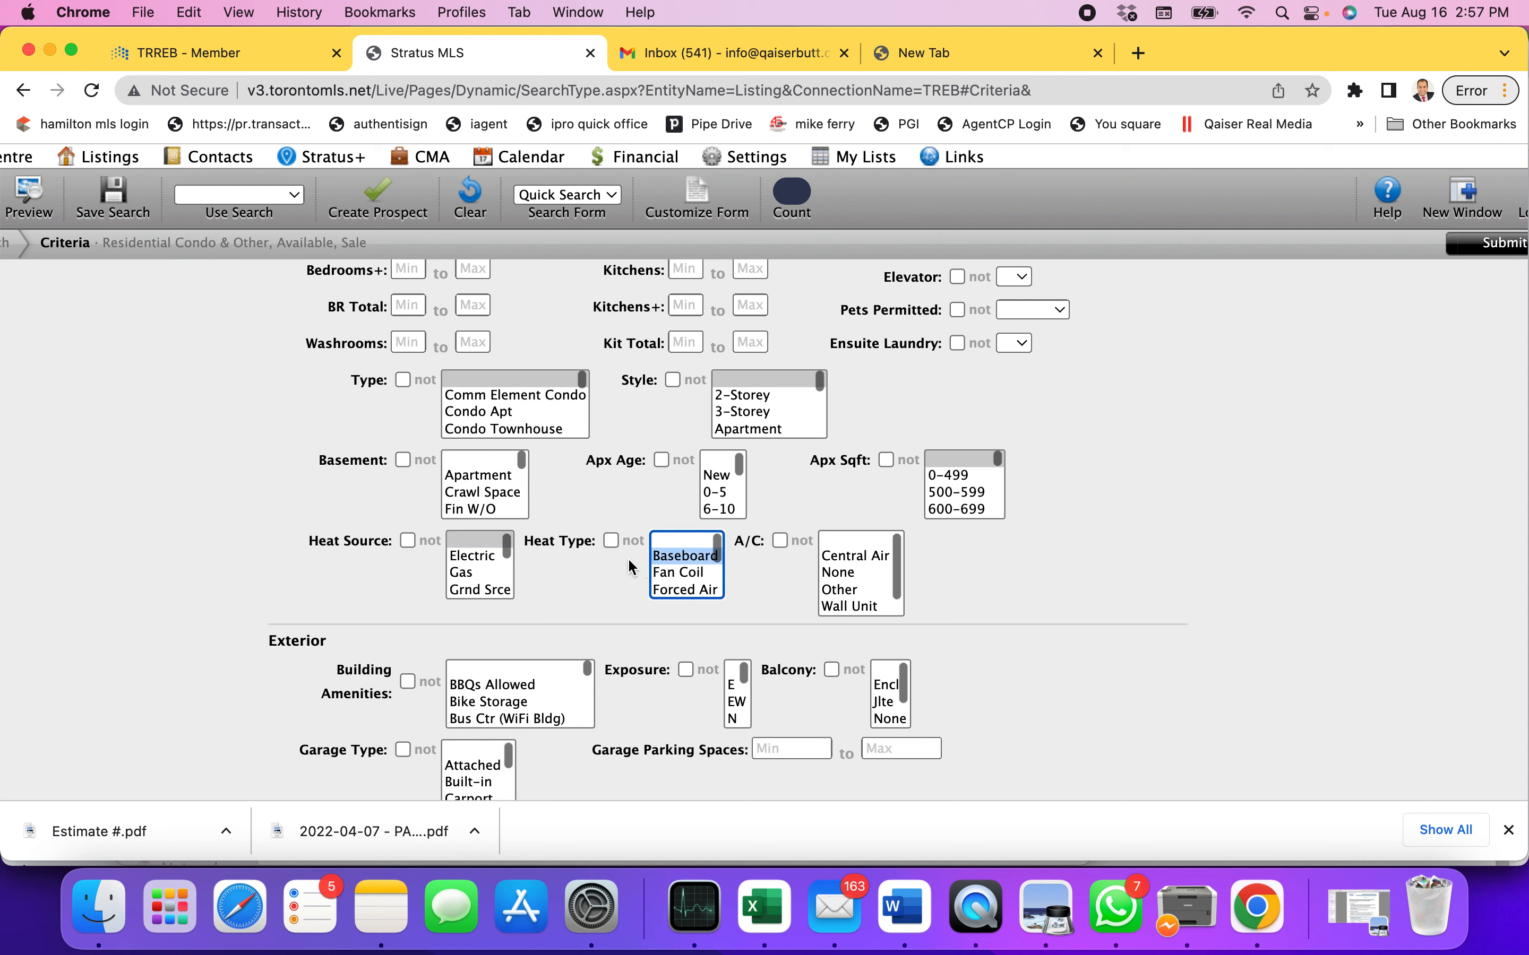
left_click(611, 541)
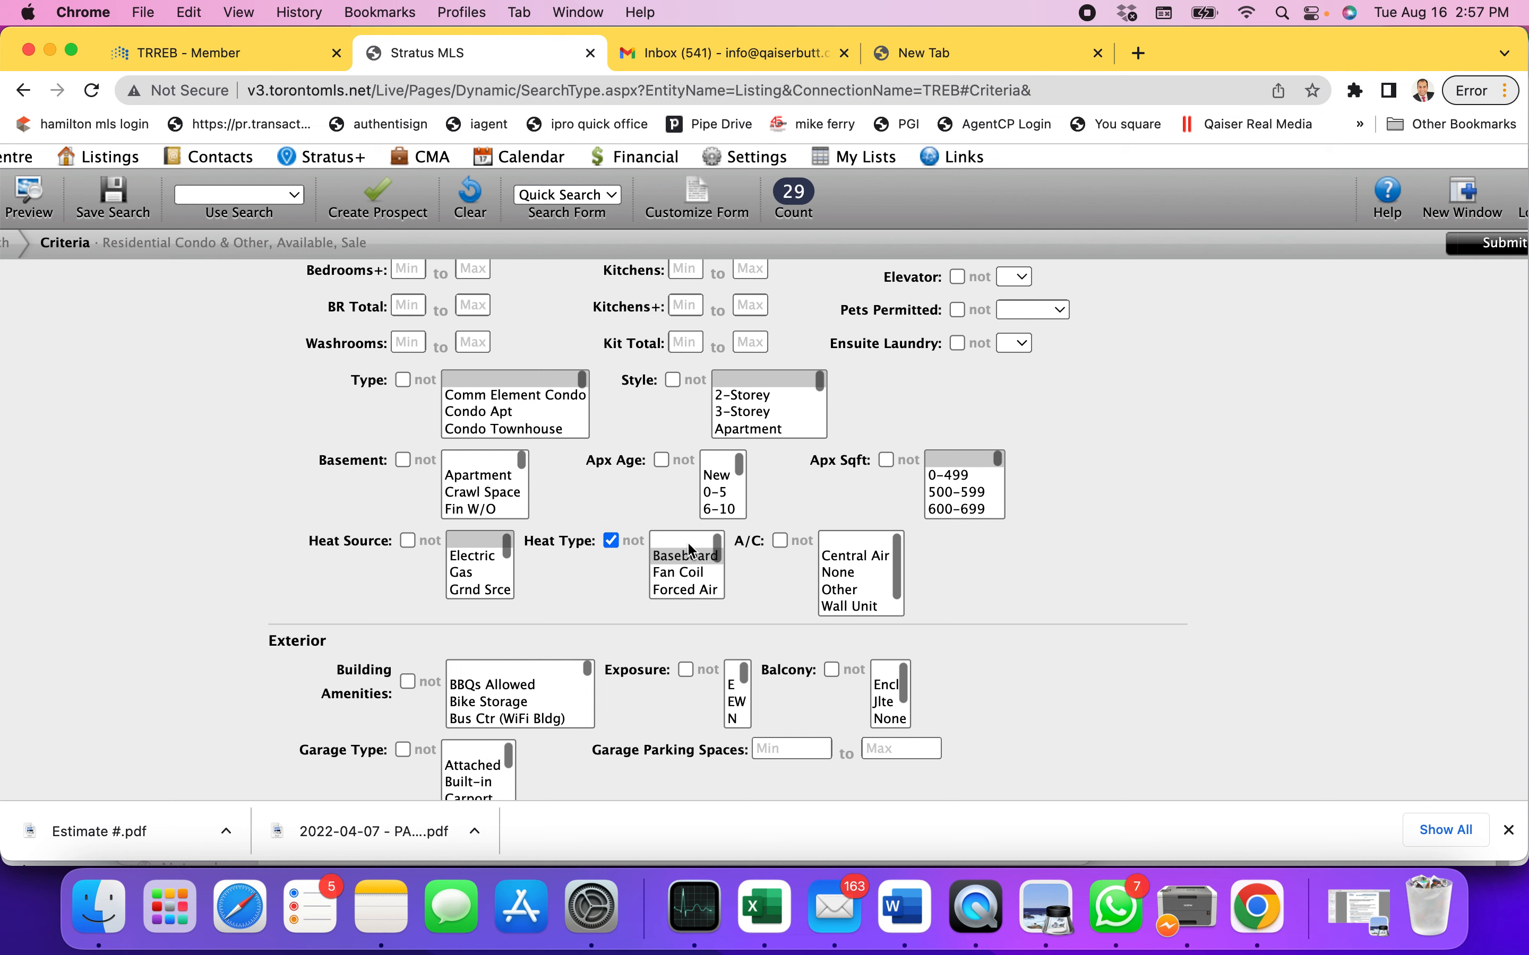
left_click(611, 541)
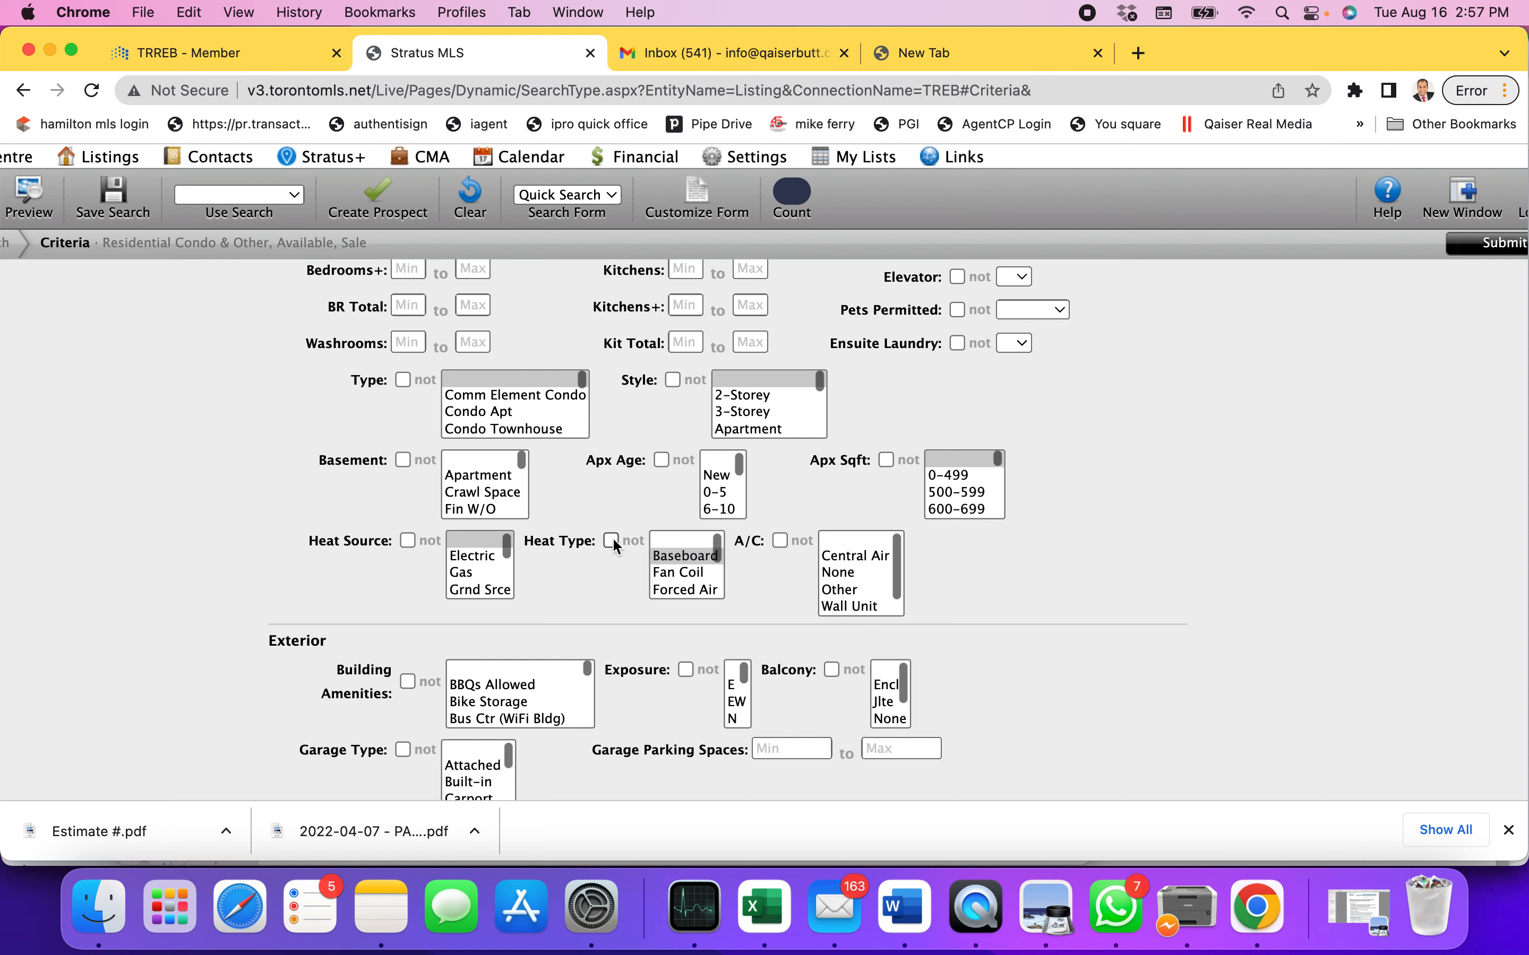
left_click(682, 540)
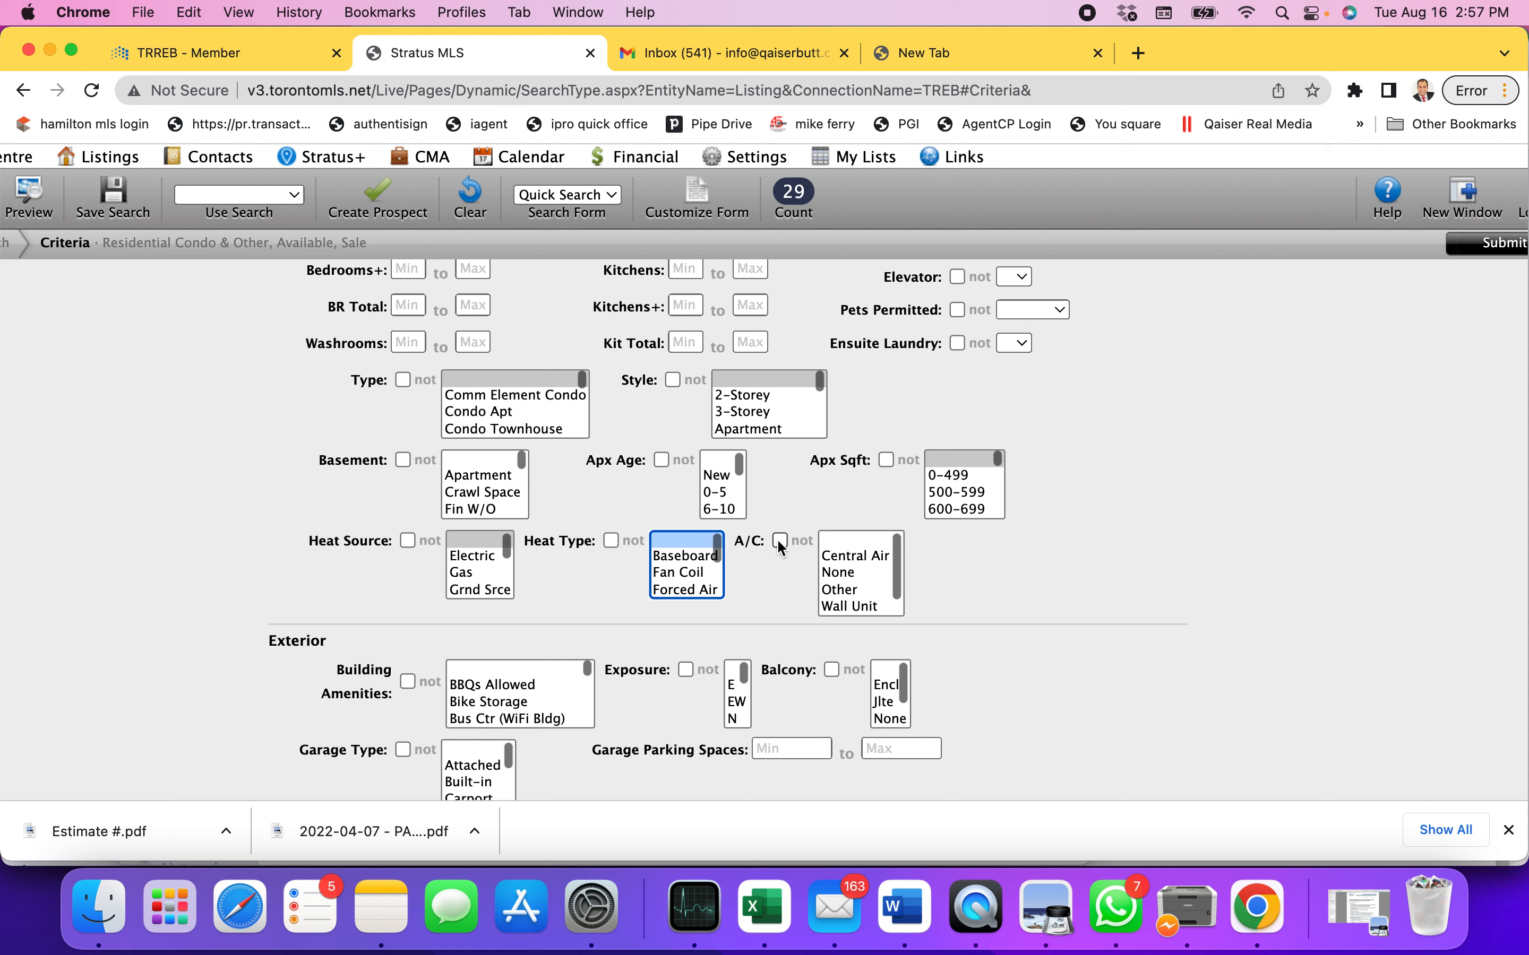
left_click(841, 556)
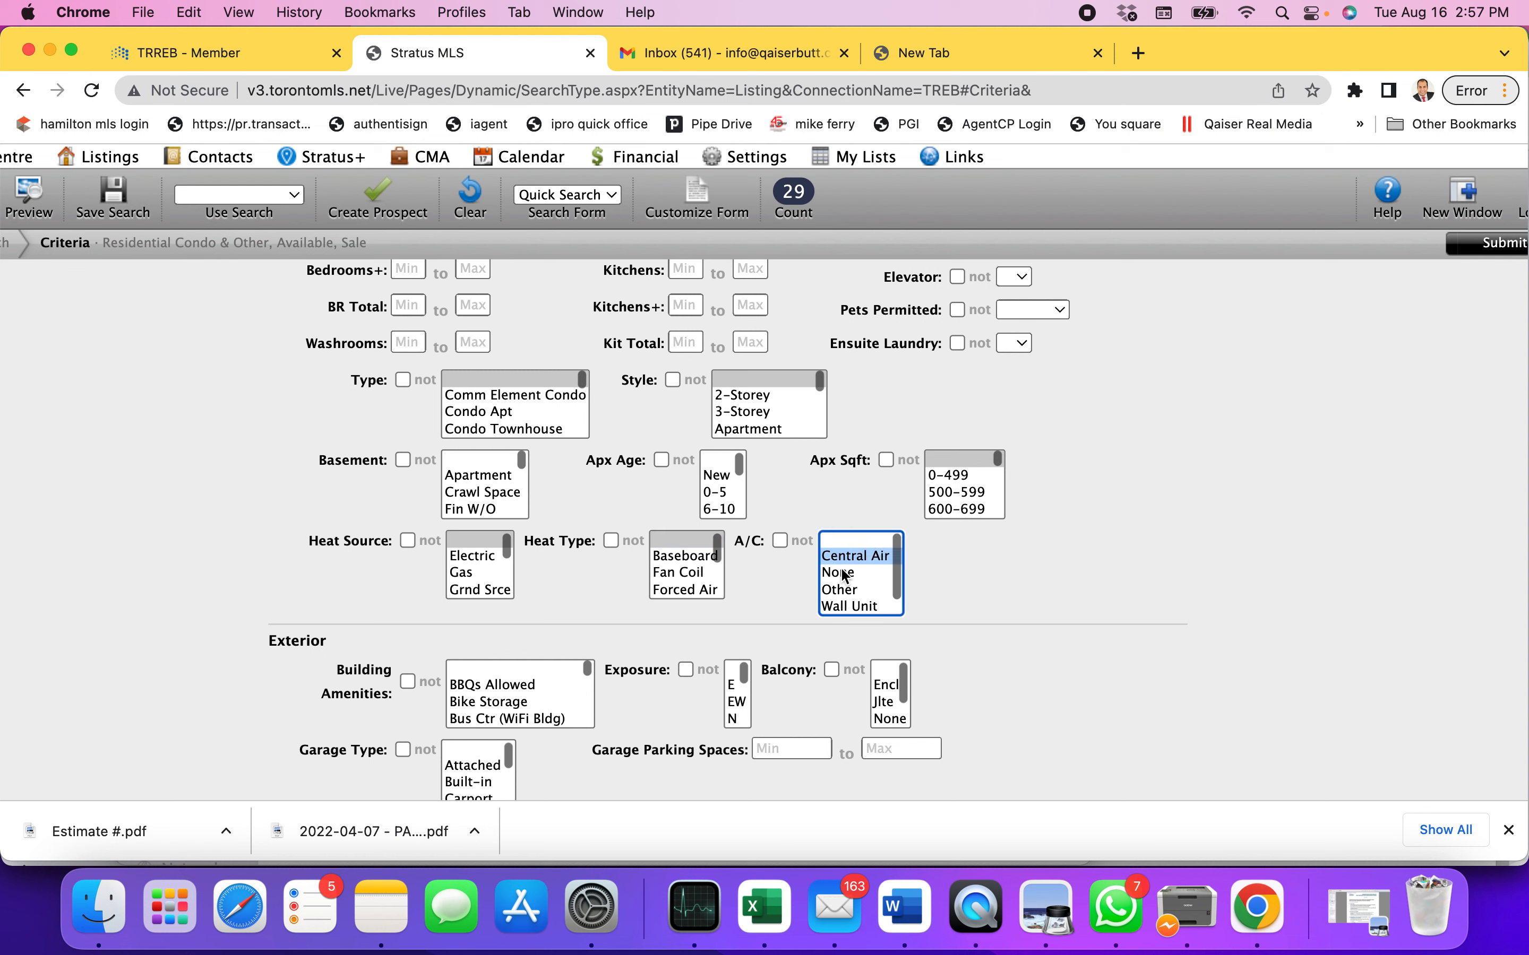
left_click(853, 540)
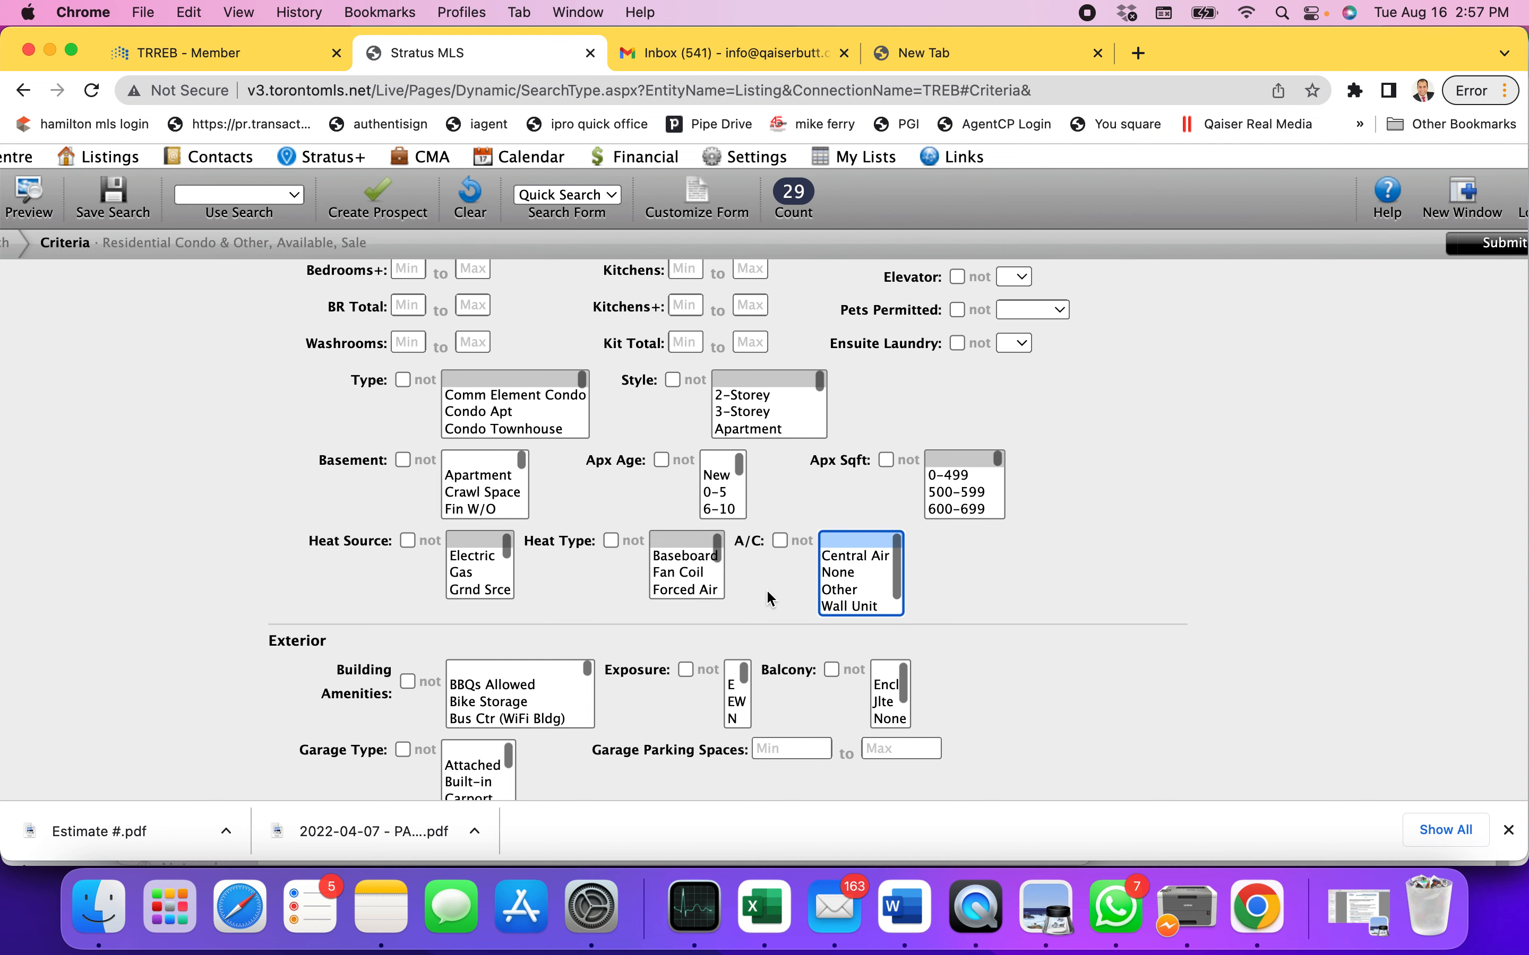
Try a minimum of 1 for Garage Parking Spaces in the Exterior section and clear the value again
scroll(767, 592, "down", 3)
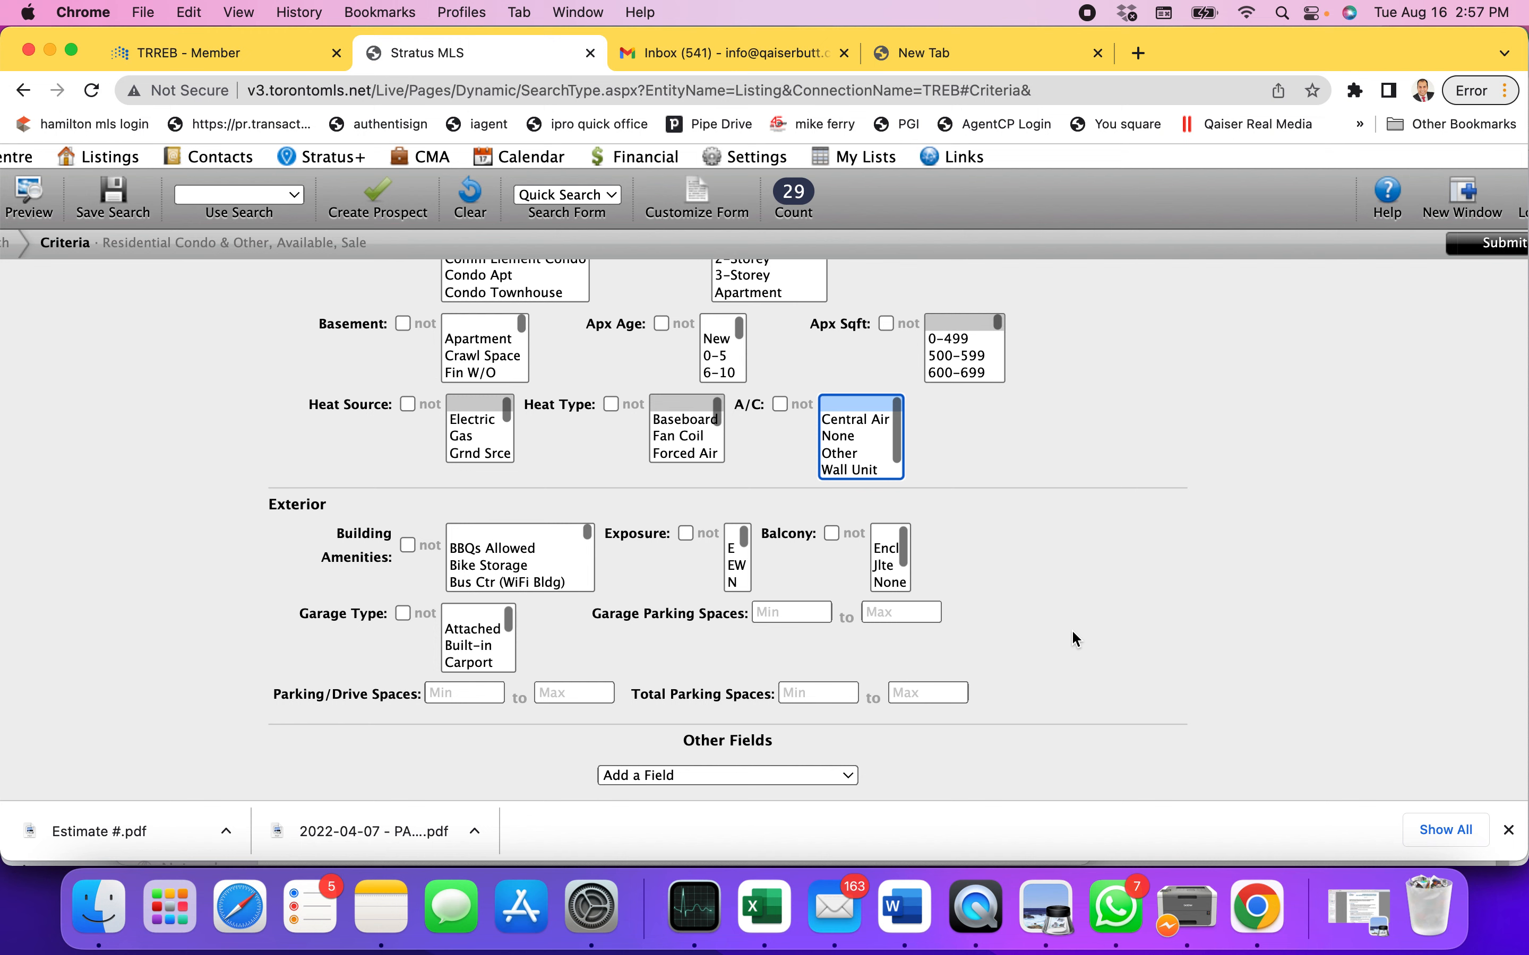
scroll(1076, 639, "up", 1)
scroll(1076, 640, "down", 1)
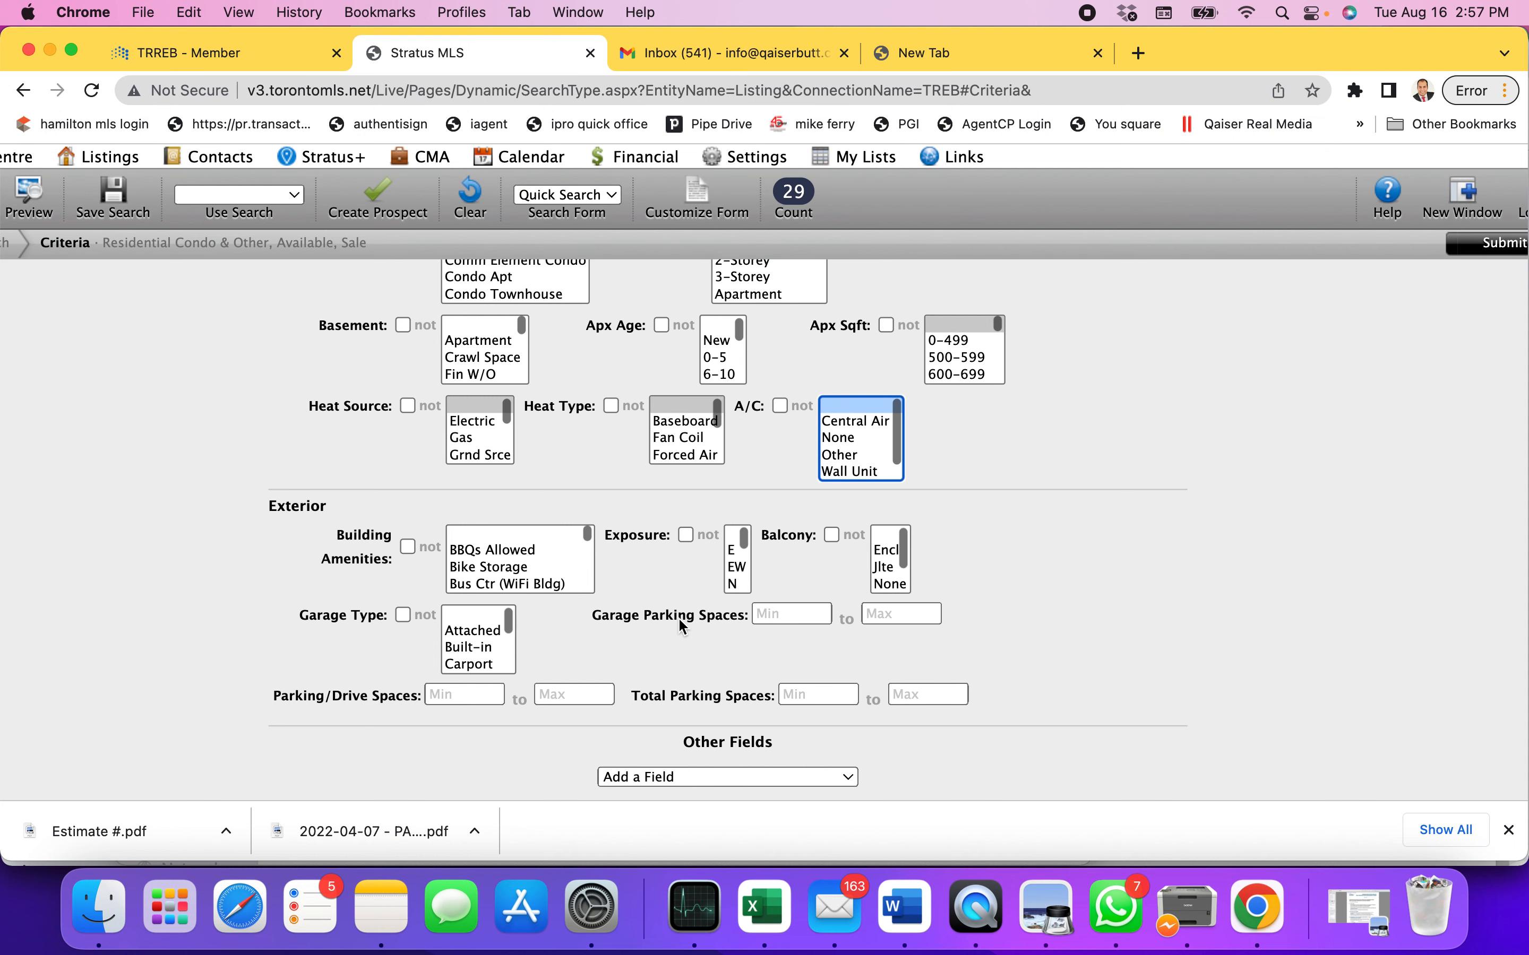
left_click(785, 611)
type("1")
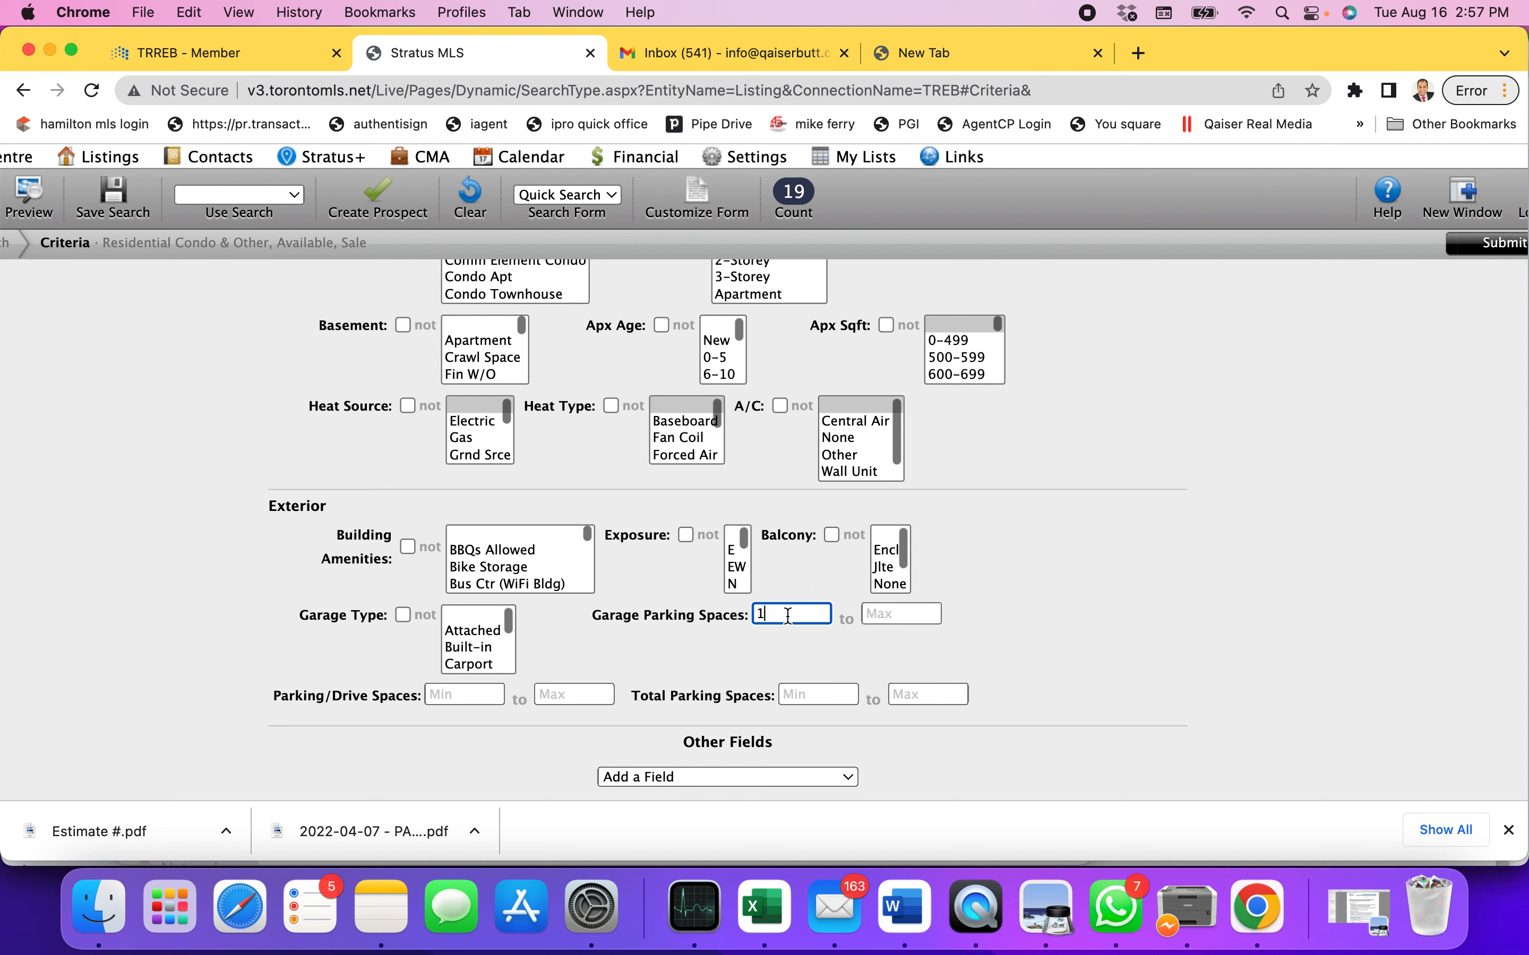
key("BackSpace")
scroll(1054, 549, "up", 7)
scroll(1054, 545, "up", 6)
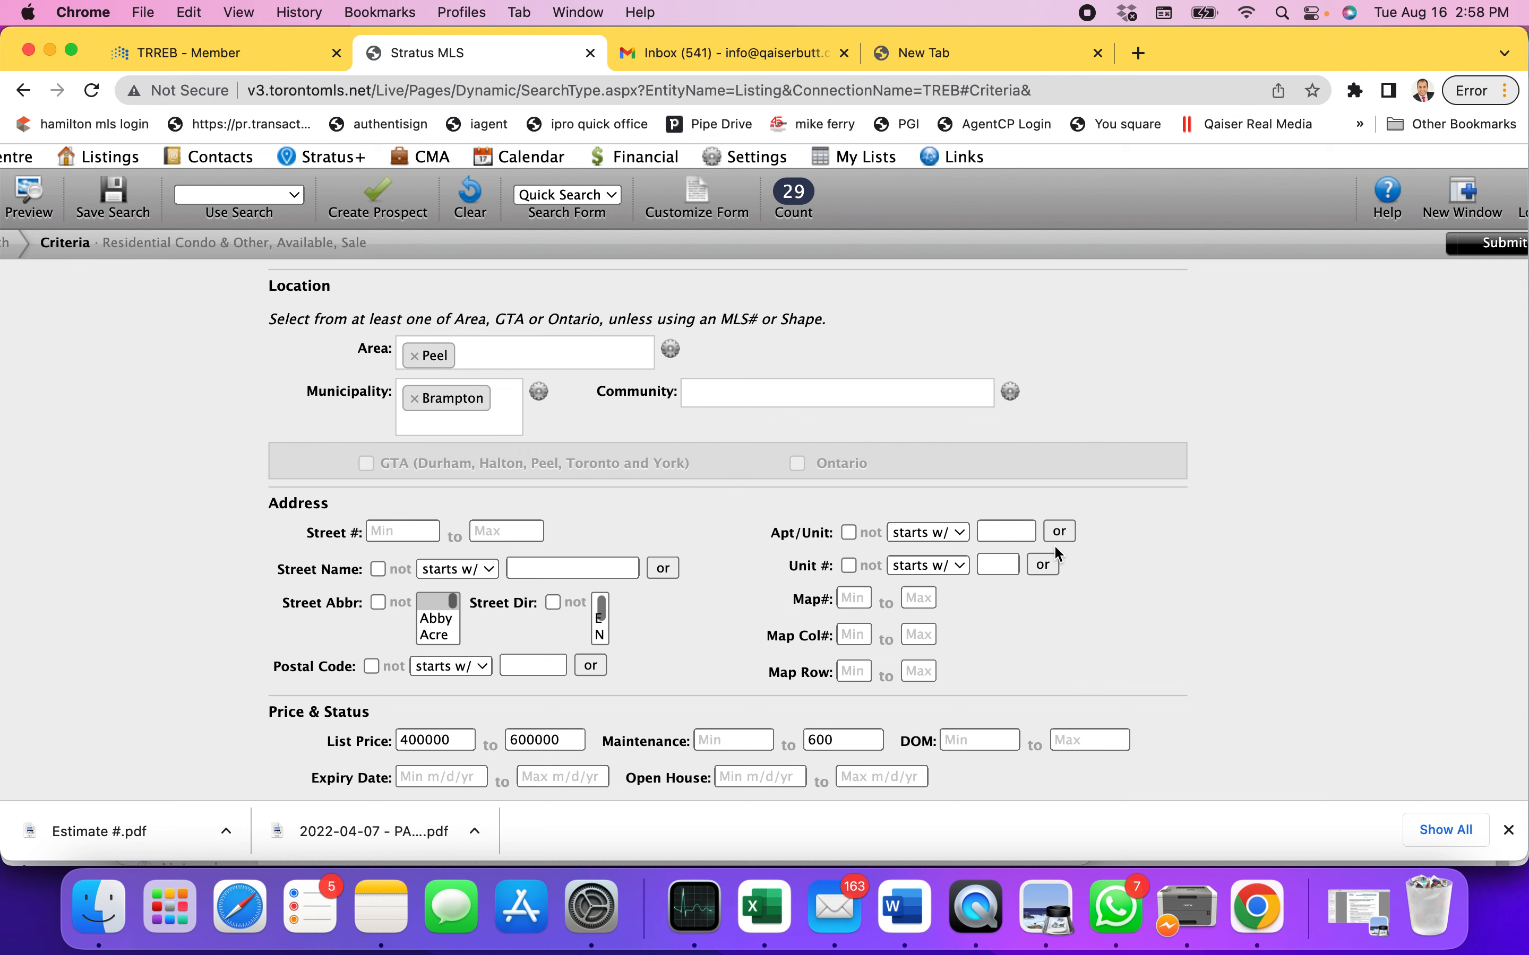